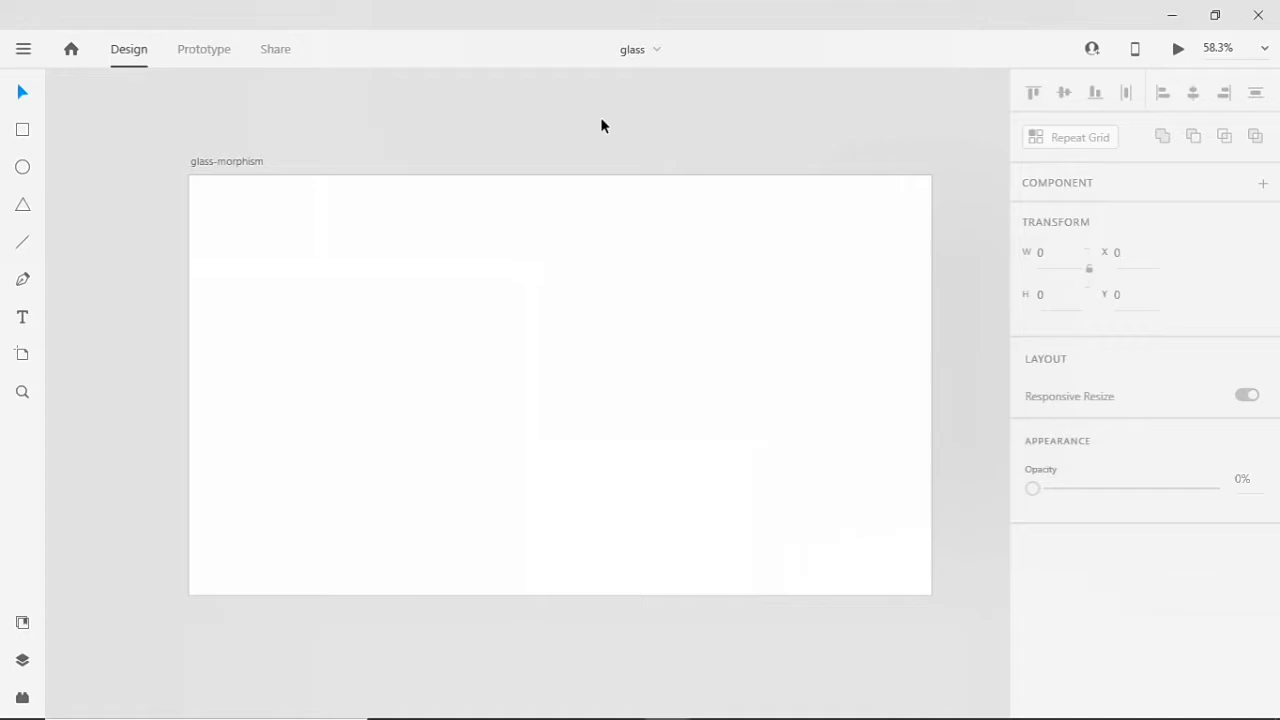
Fill the 1360×768 glass-morphism artboard with solid black #000000.
left_click(223, 161)
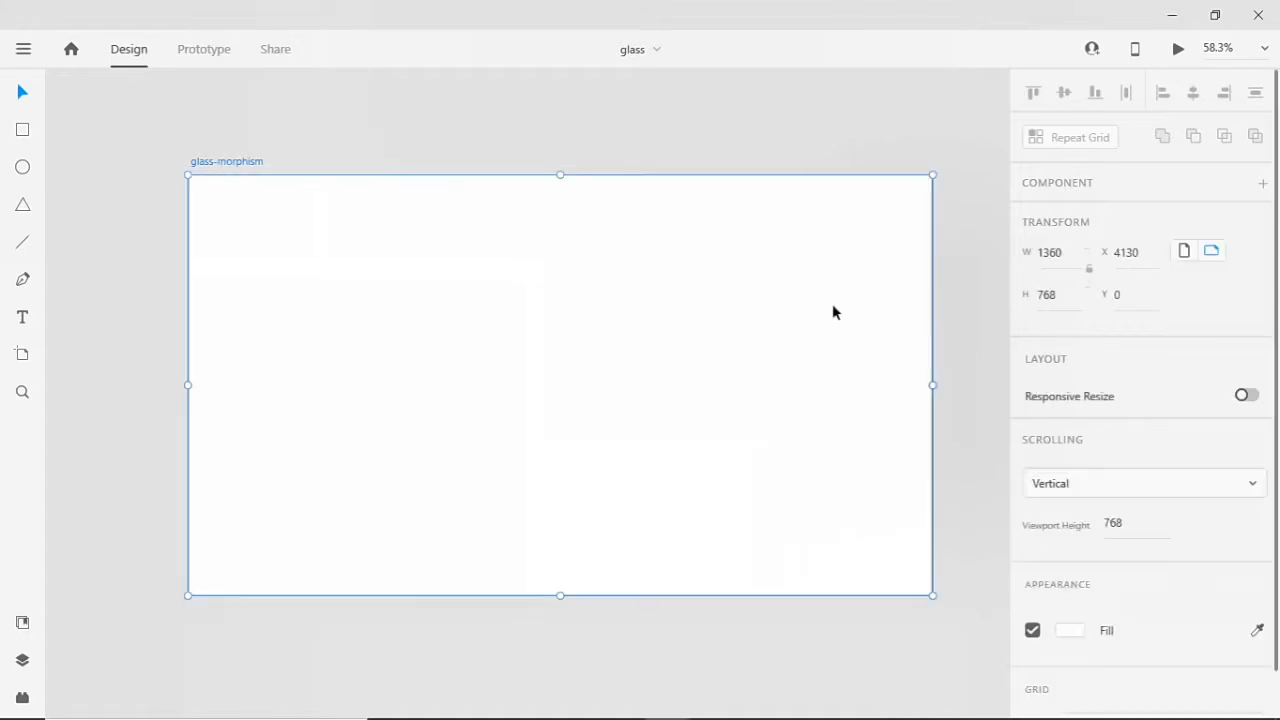
scroll(1134, 457, "down", 2)
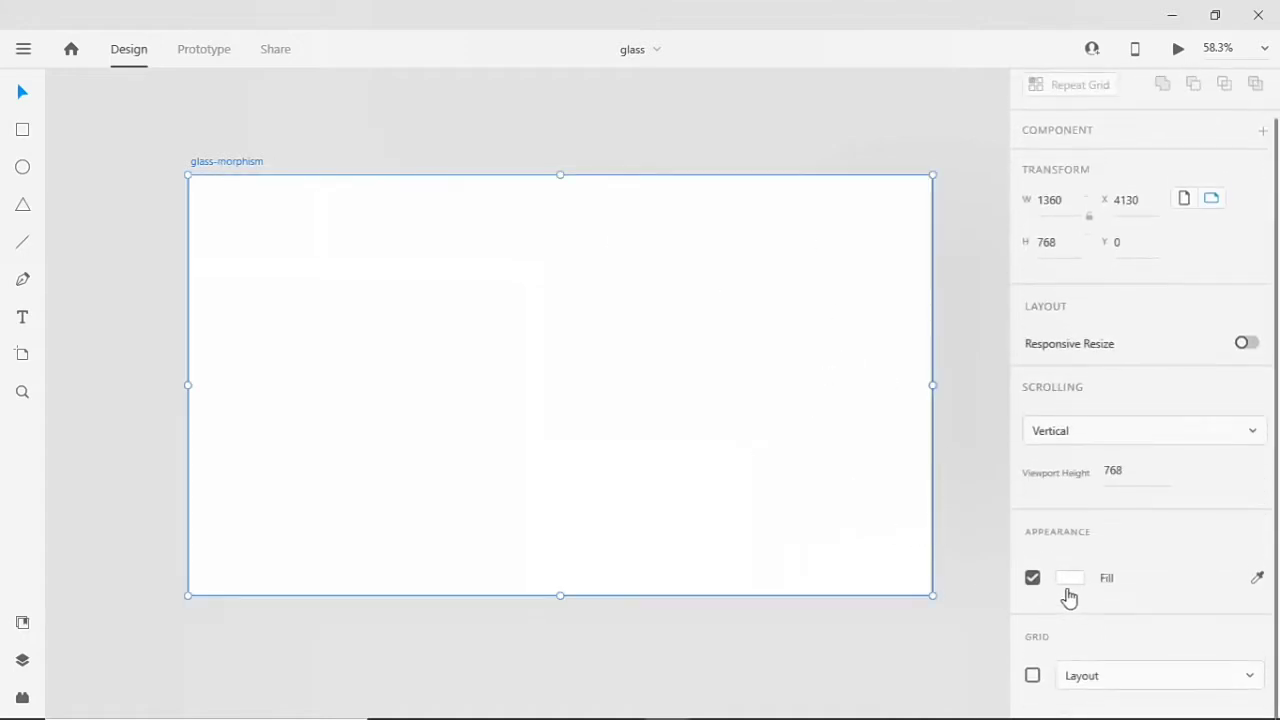
left_click(1071, 580)
left_click_drag(920, 551, 973, 692)
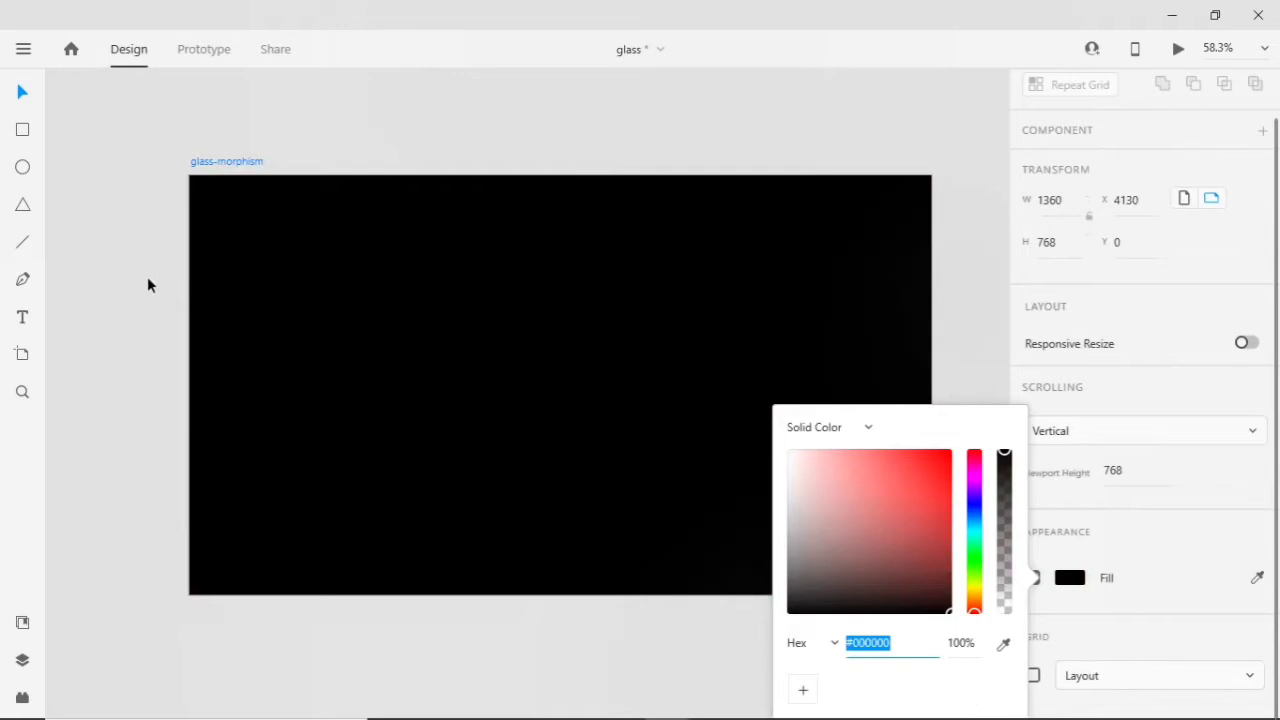
Draw a white 800×400 rectangle and centre it on the artboard at X 280, Y 184.
key("Escape")
left_click(22, 130)
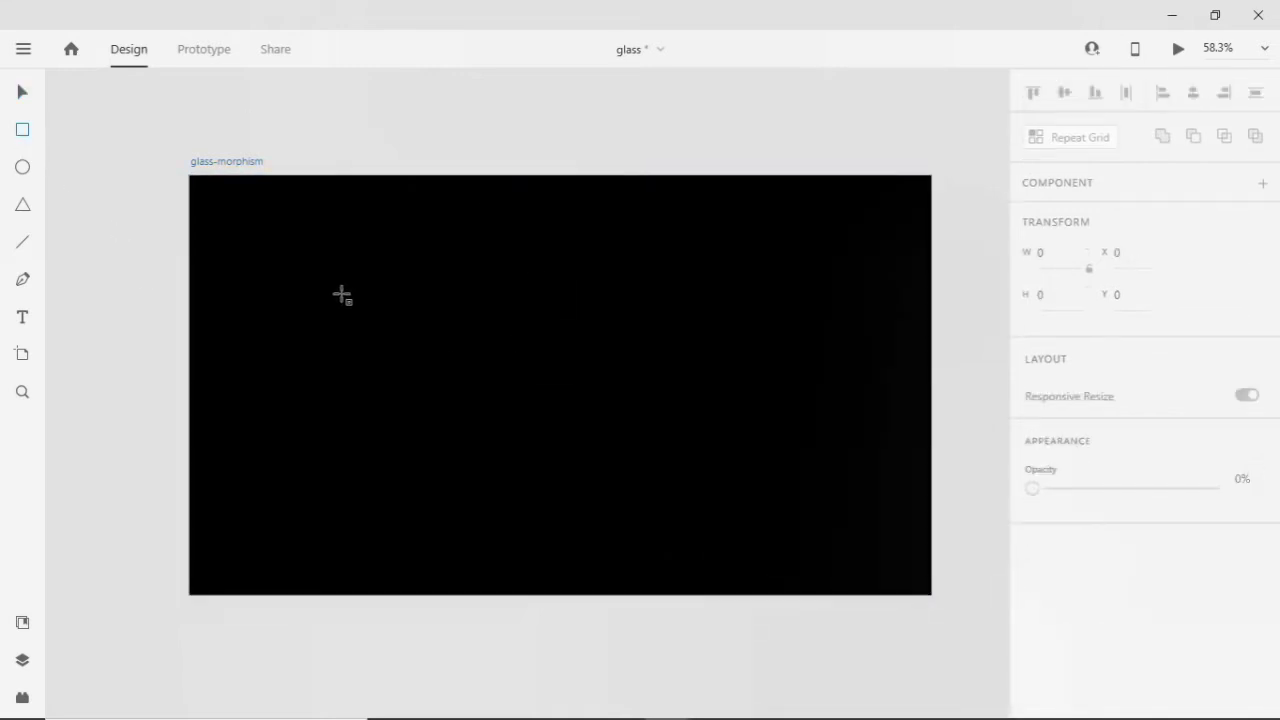
left_click_drag(341, 294, 779, 527)
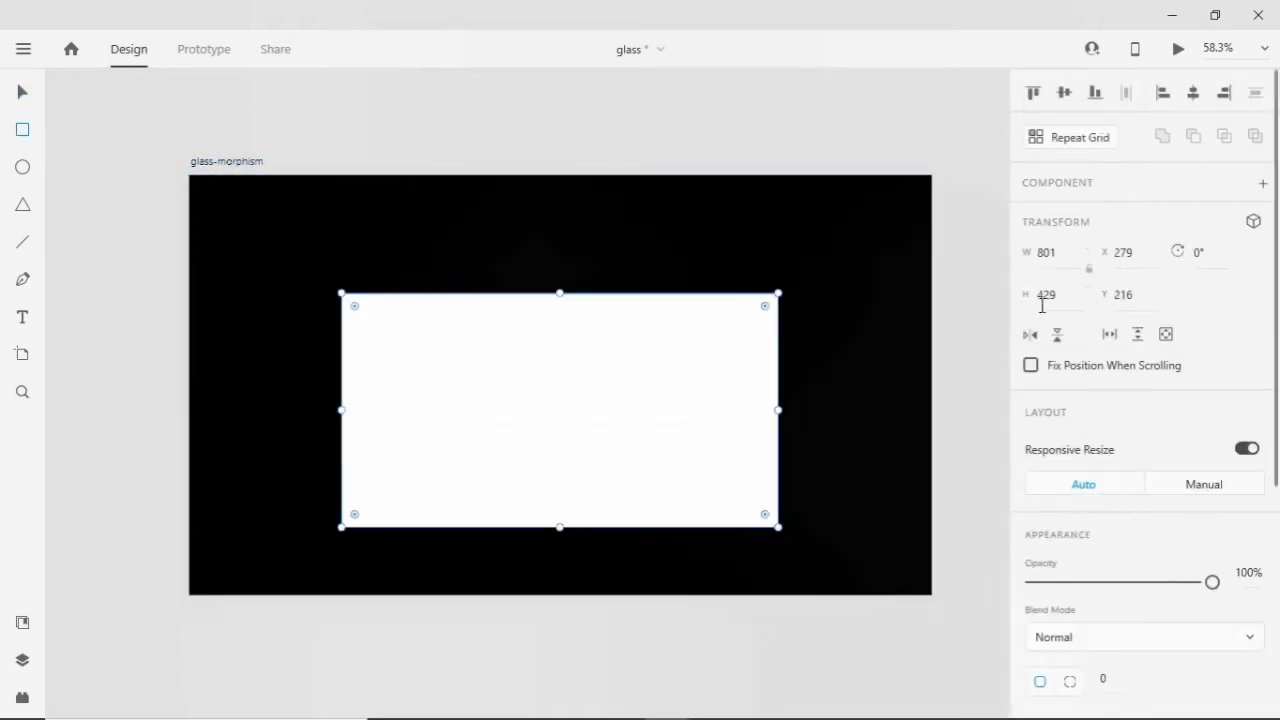
left_click(1067, 260)
type("800")
key("Tab")
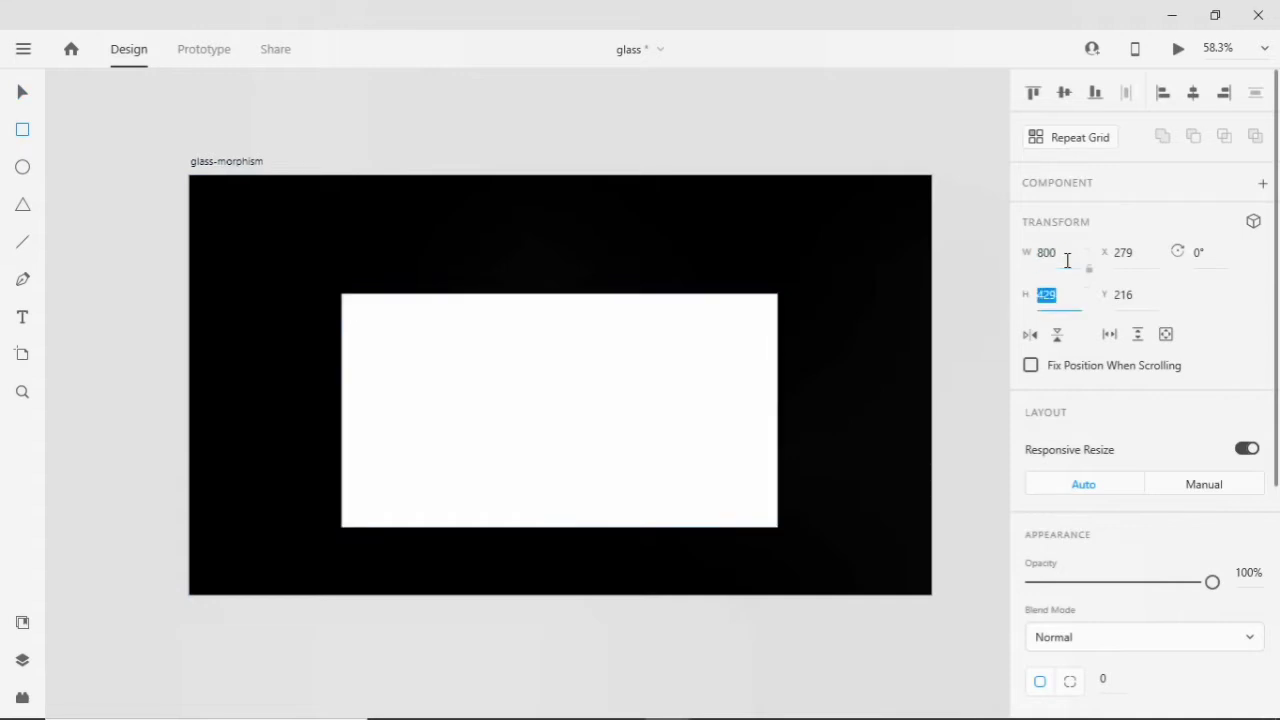
type("400")
key("Return")
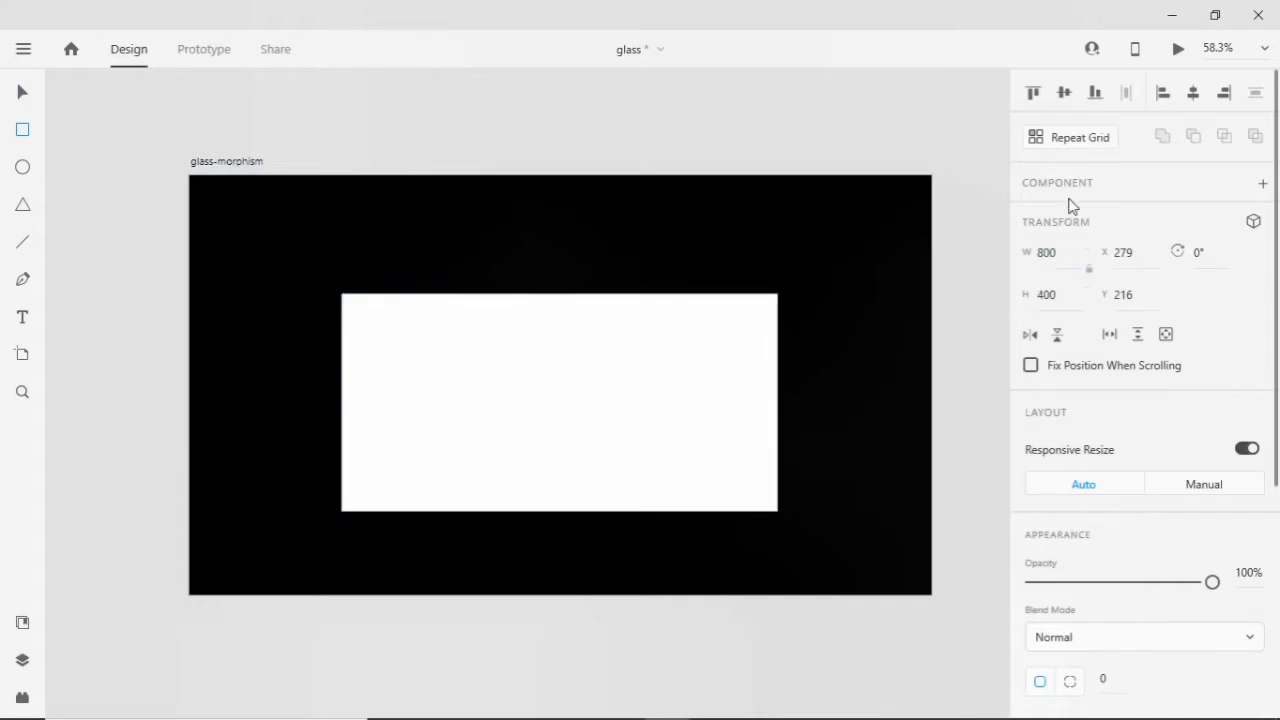
left_click(1064, 93)
left_click(1194, 93)
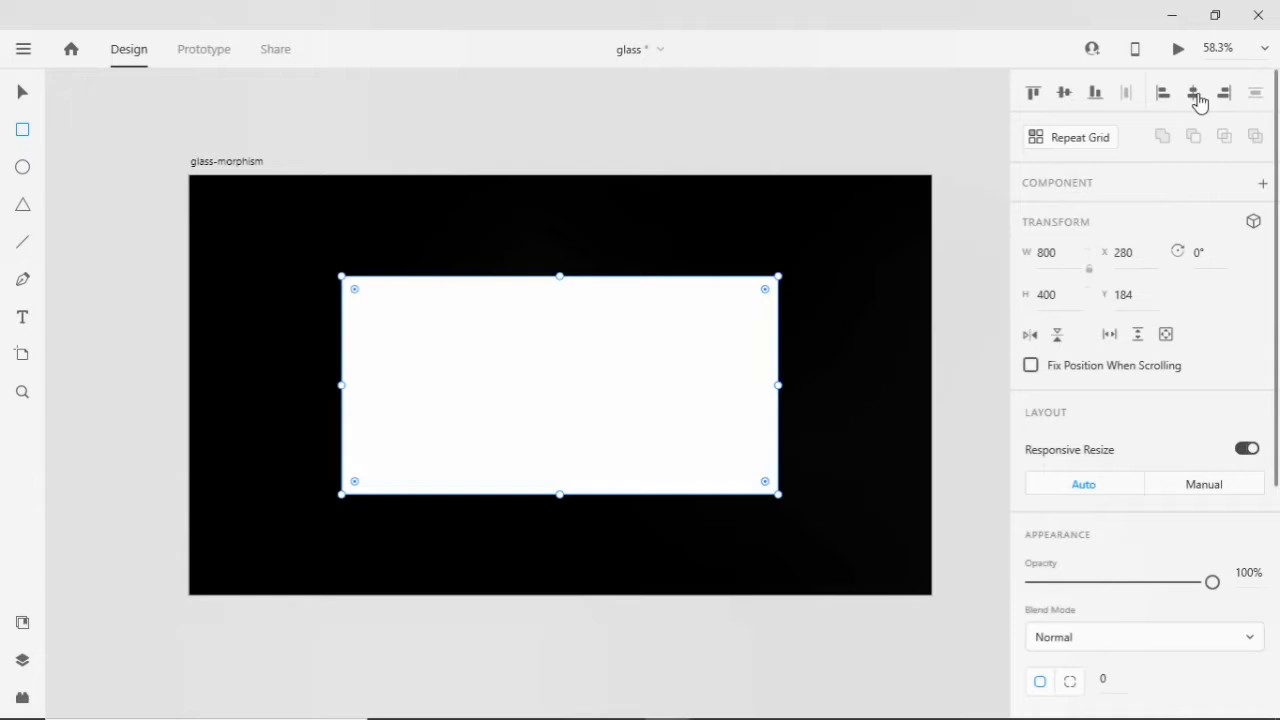
Round the rectangle's corners to radius 20 and give it a 2-px border.
left_click(30, 92)
scroll(1131, 479, "down", 3)
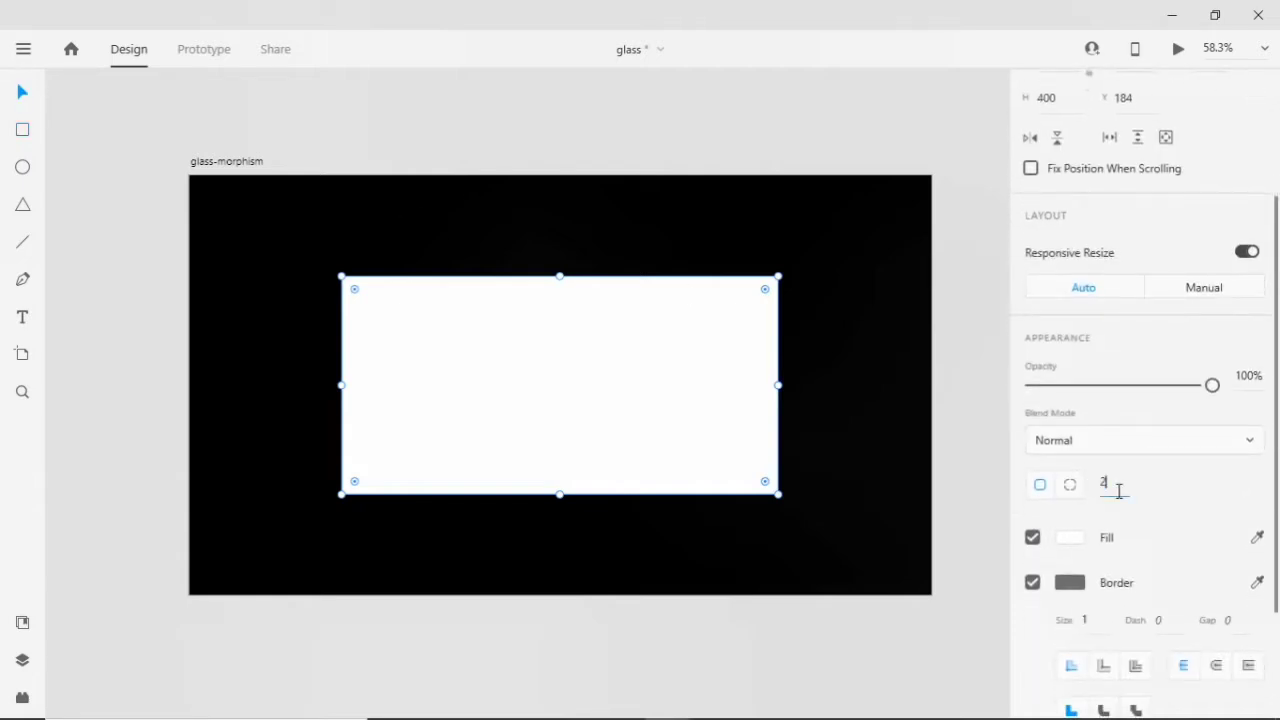
key("Return")
scroll(1120, 490, "down", 3)
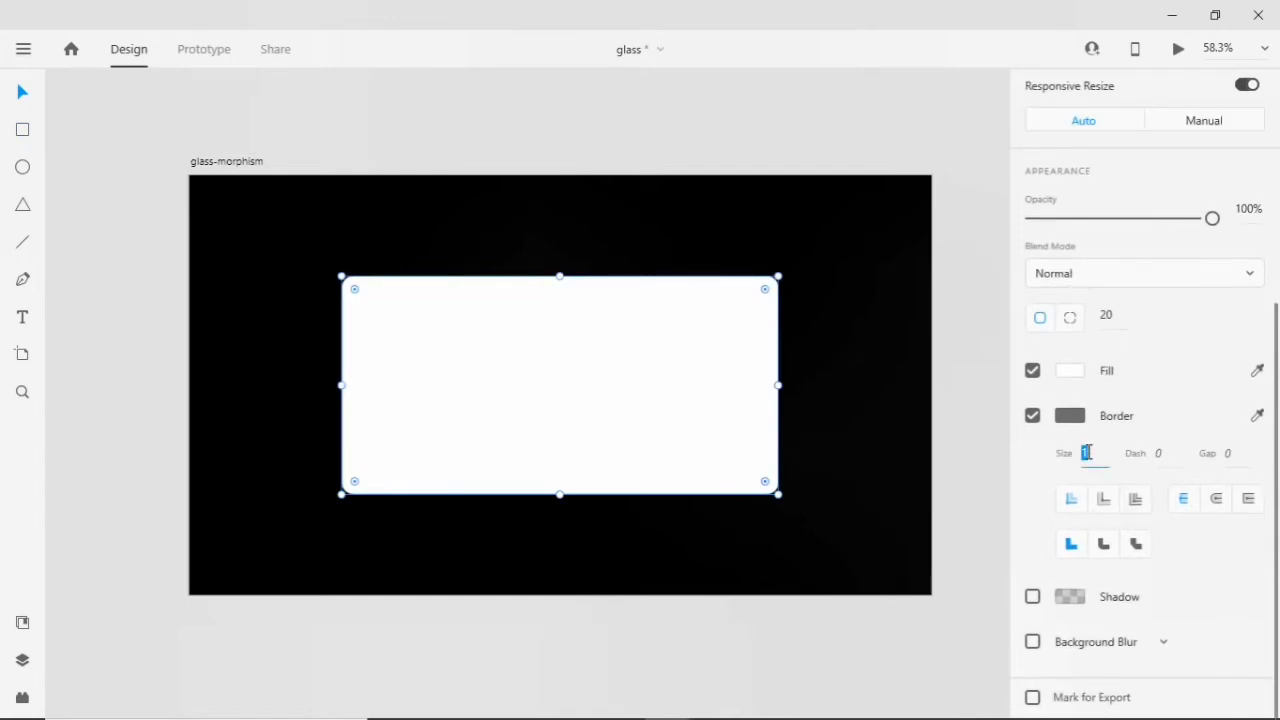
type("2")
key("Return")
Colour the border #FFFFFF at 20% opacity and add a 0/3/6 drop shadow.
left_click(1070, 415)
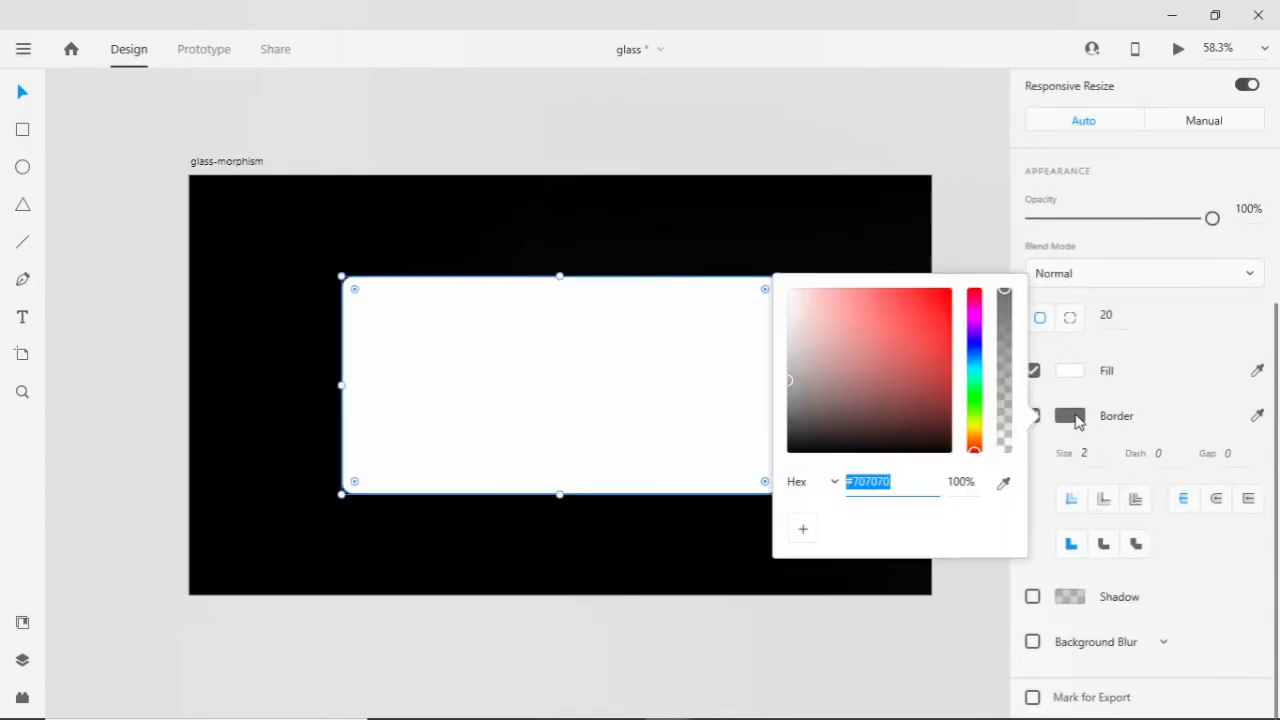
left_click_drag(837, 376, 790, 318)
type("ffffff")
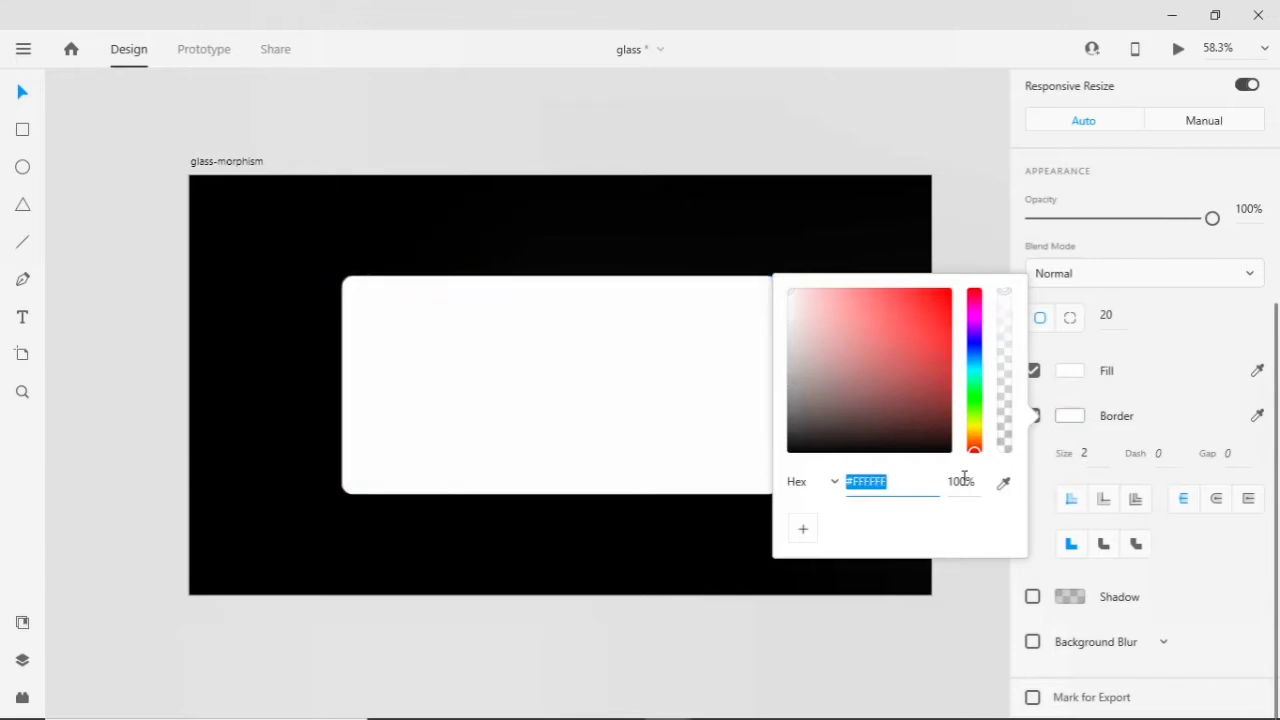
left_click(958, 481)
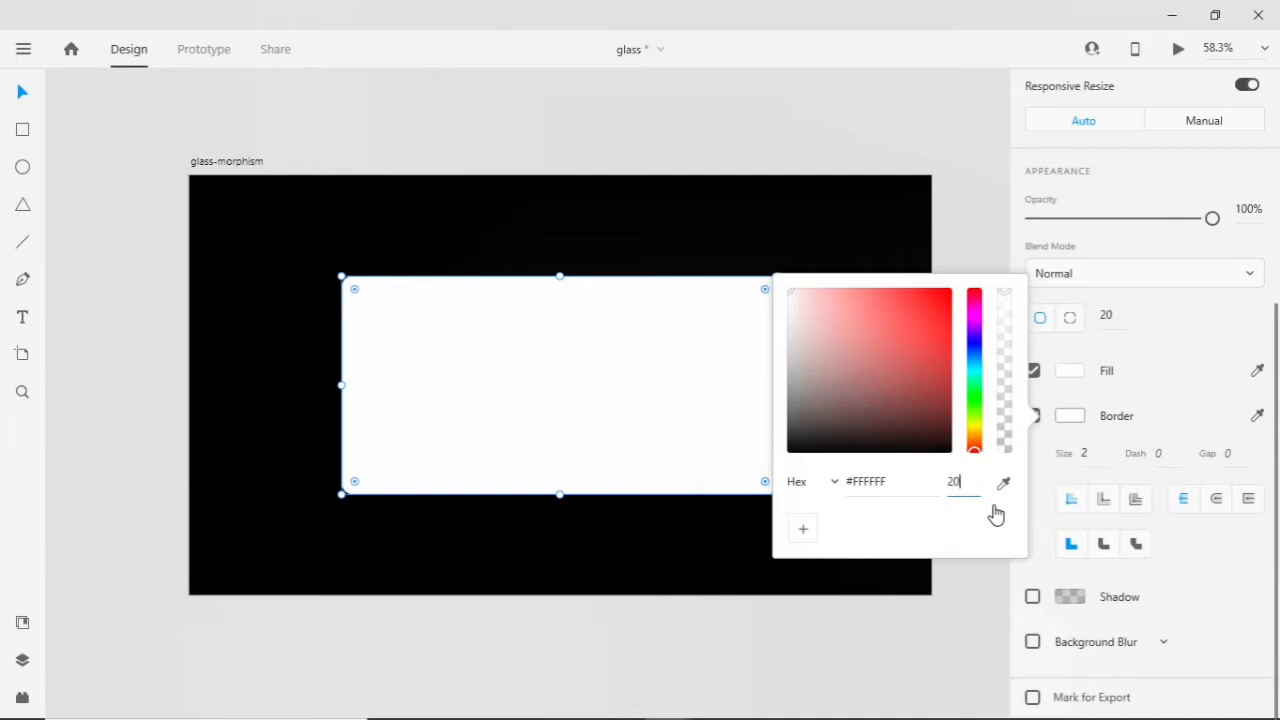
type("20")
key("Return")
scroll(1168, 371, "down", 1)
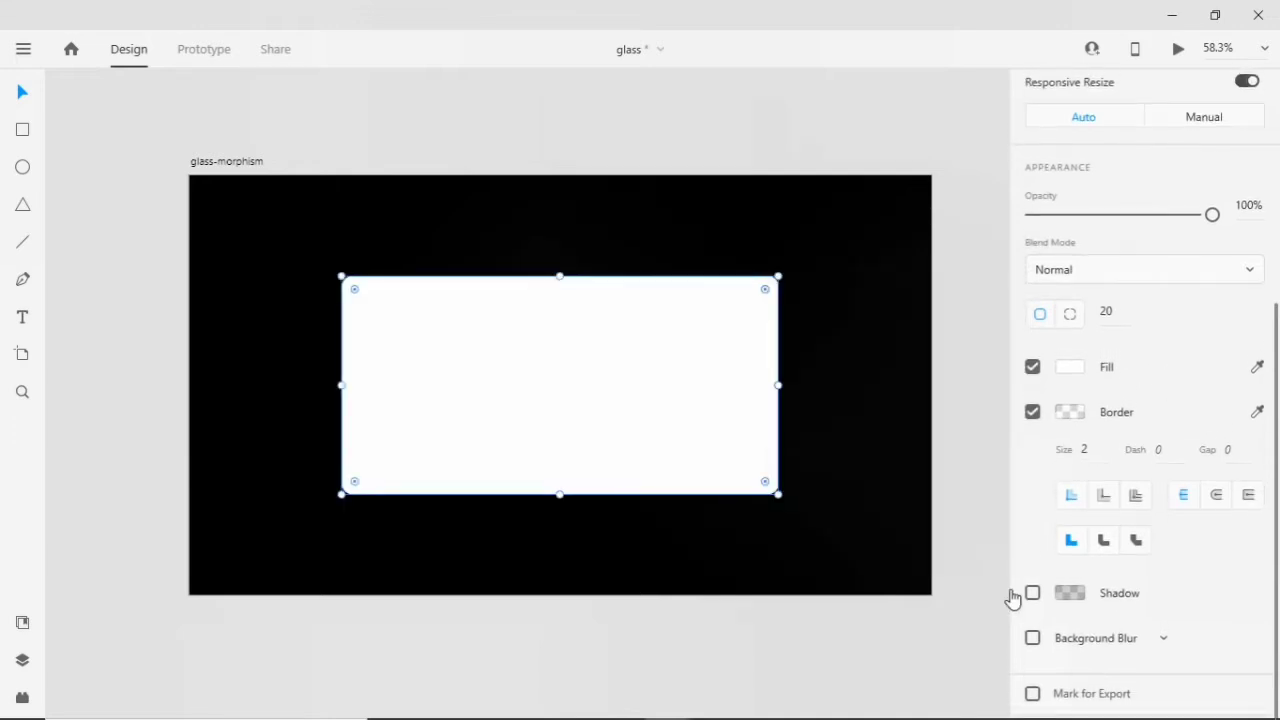
left_click(1032, 594)
scroll(1140, 634, "down", 1)
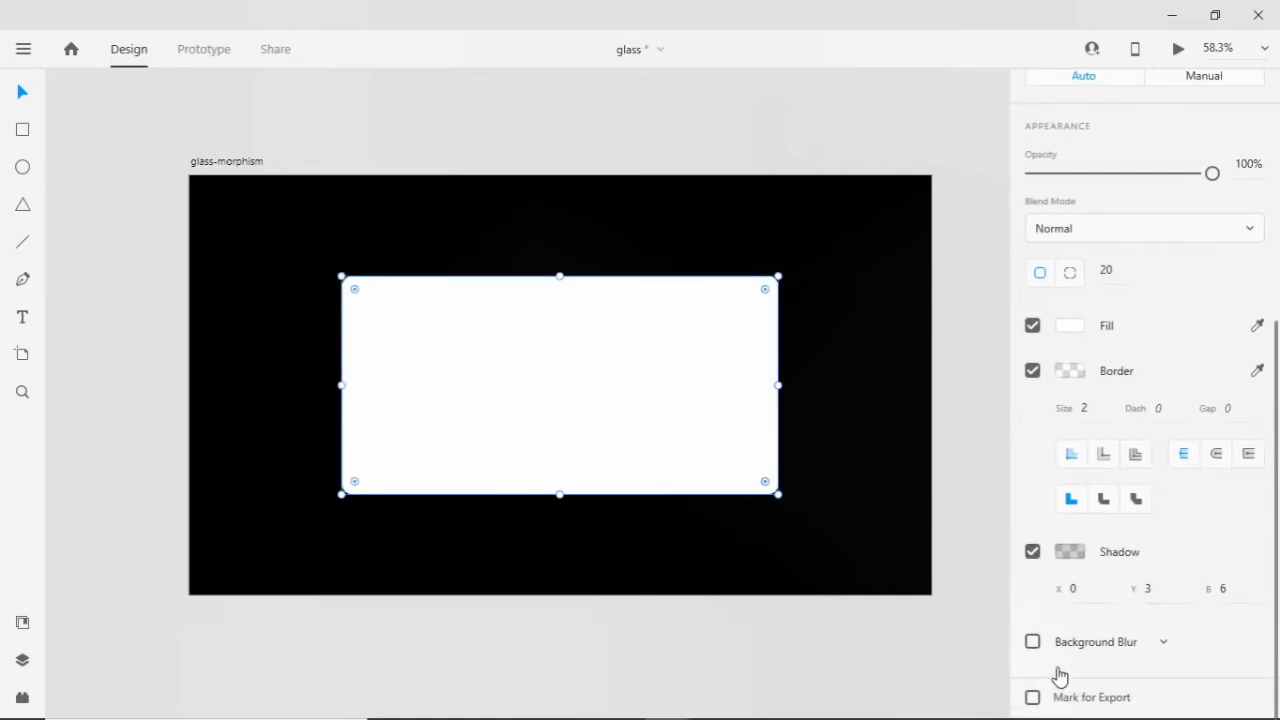
Add a background blur to the rectangle and recentre it on the artboard.
left_click(1032, 641)
scroll(1109, 646, "down", 3)
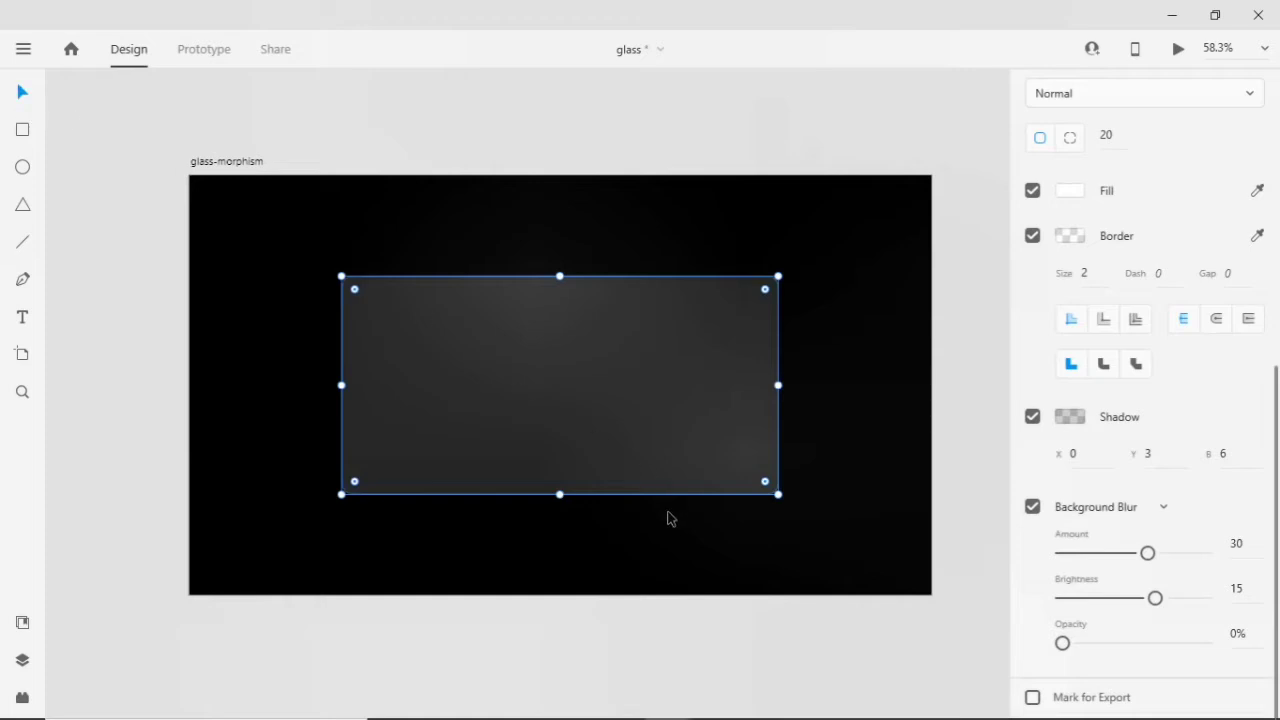
key("ctrl+0")
left_click(632, 368)
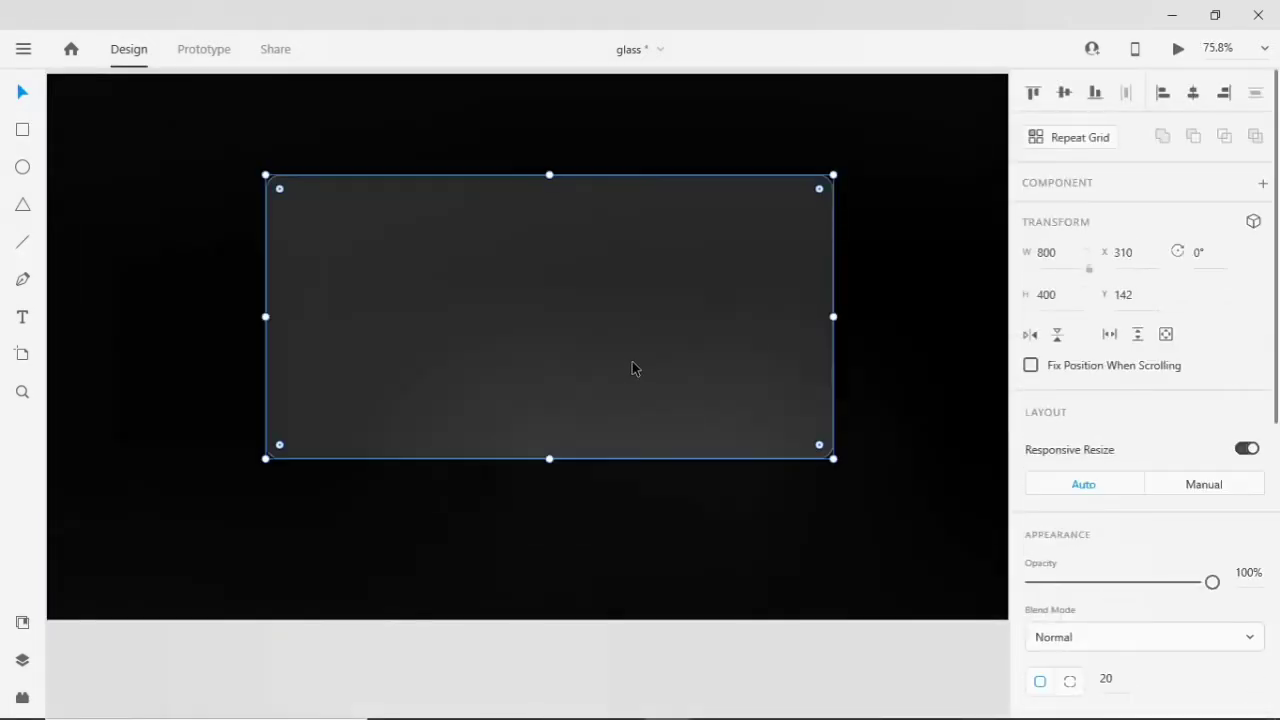
key("shift+c")
key("shift+m")
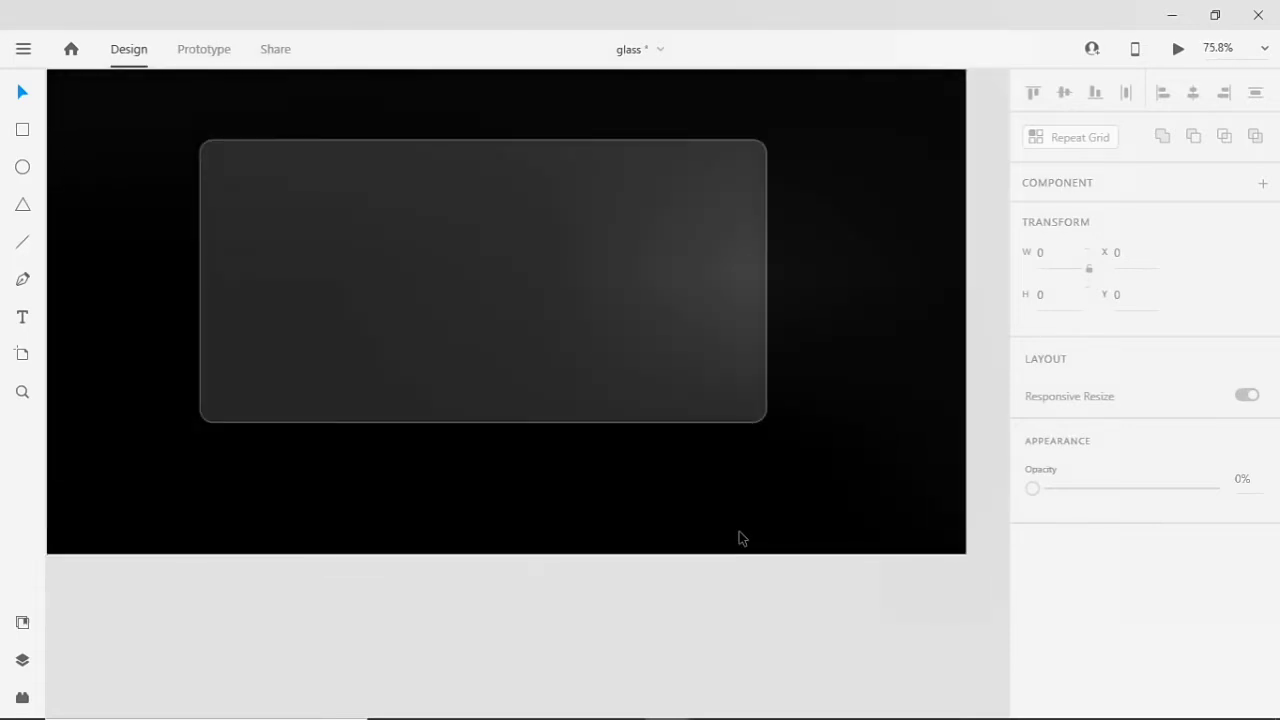
Set the background blur amount to 20 and brightness to 12, then deselect.
scroll(739, 538, "up", 2)
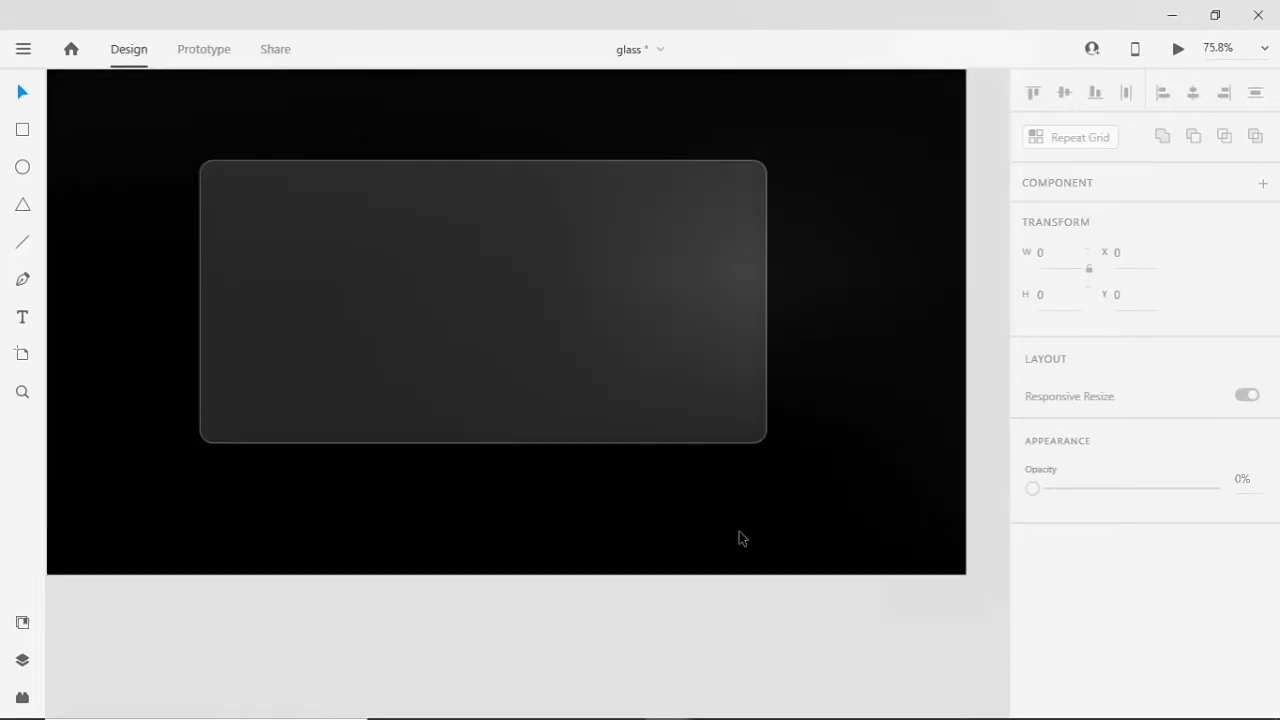
left_click(640, 309)
scroll(855, 408, "down", 5)
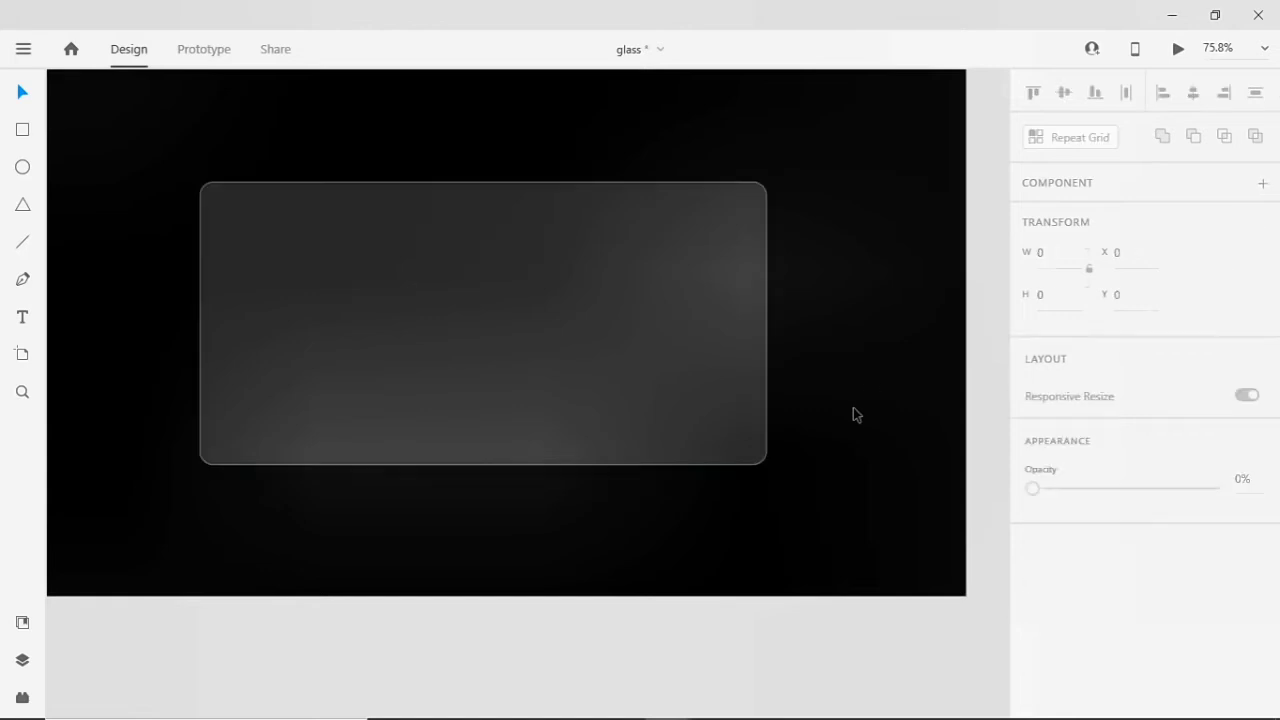
scroll(1160, 495, "down", 5)
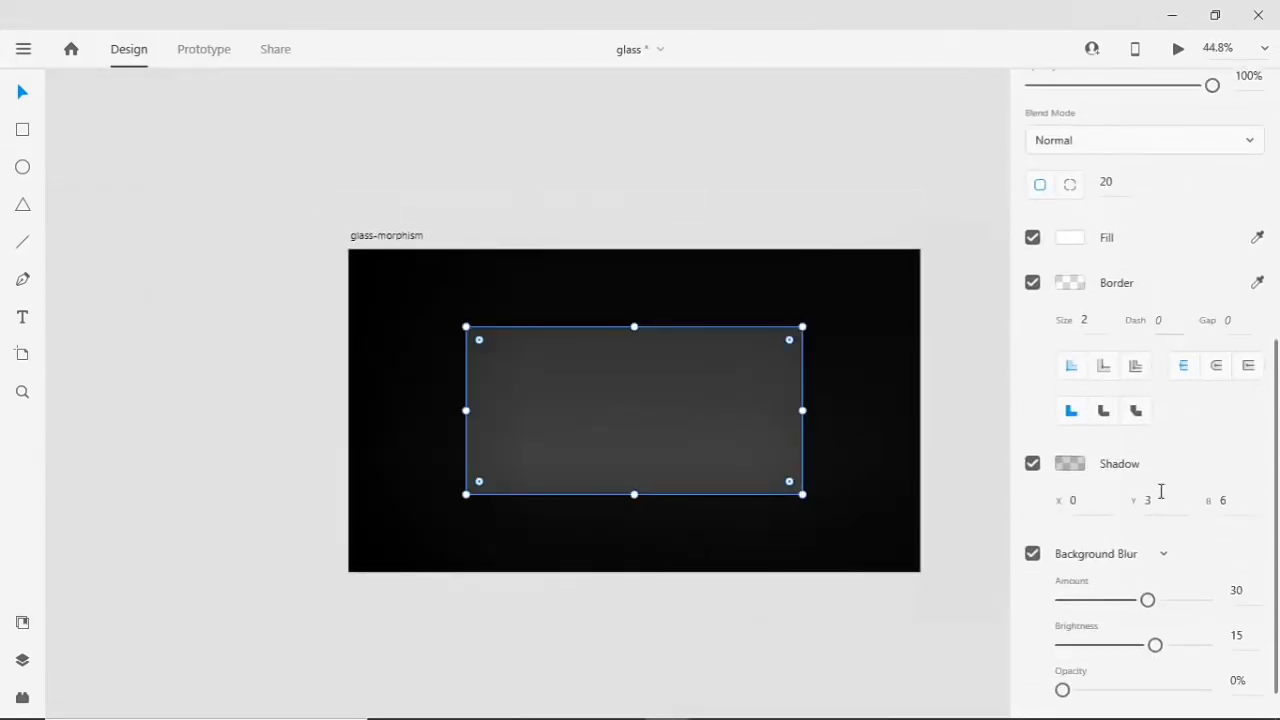
scroll(1210, 530, "down", 1)
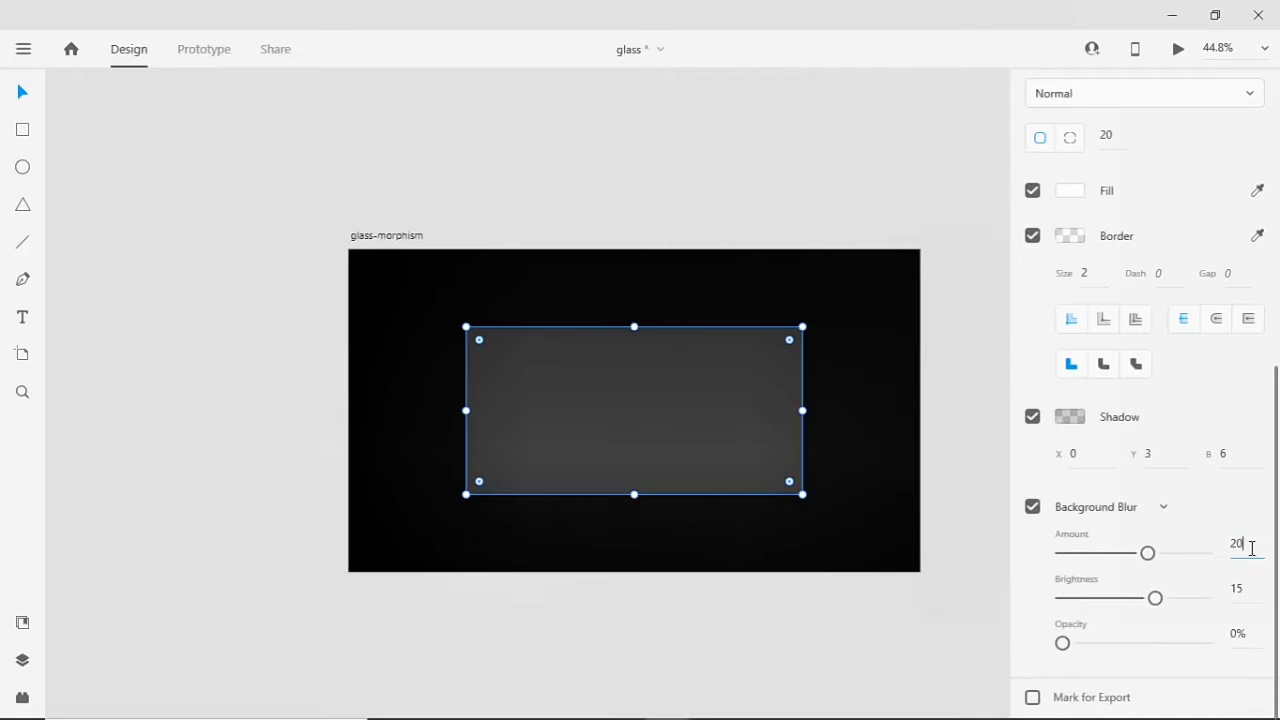
key("Tab")
type("12")
key("Return")
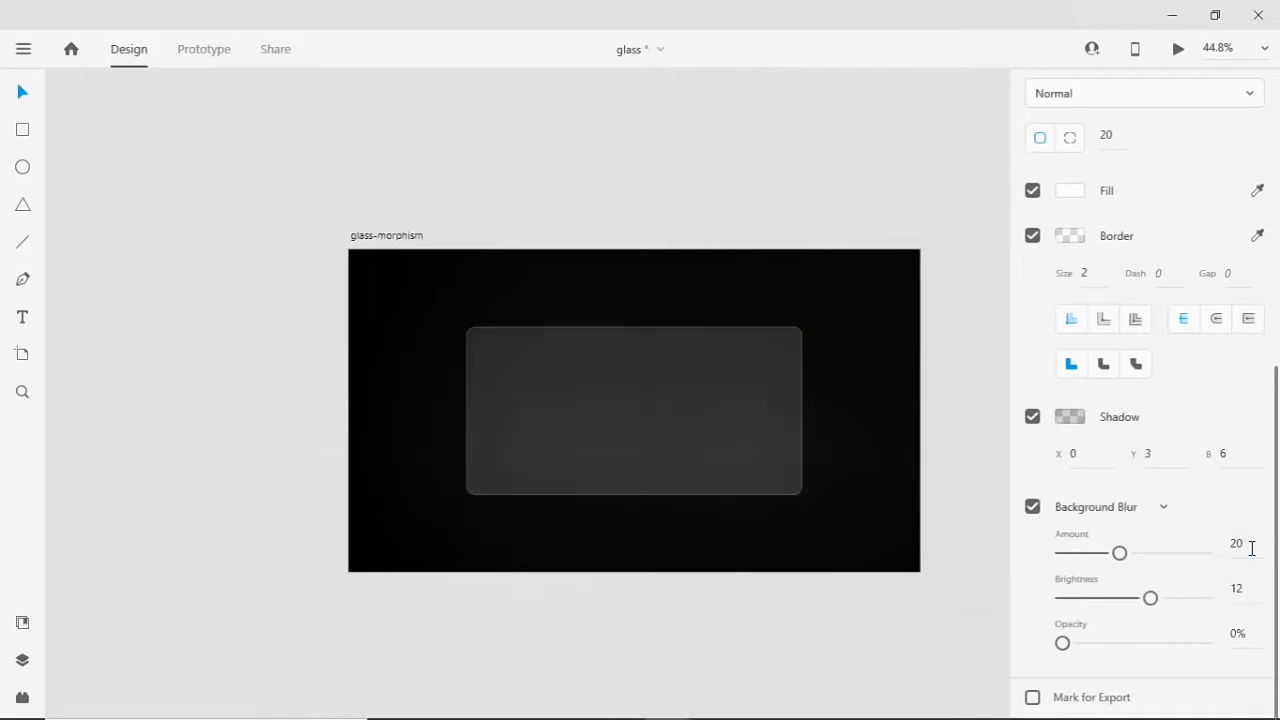
left_click(670, 532)
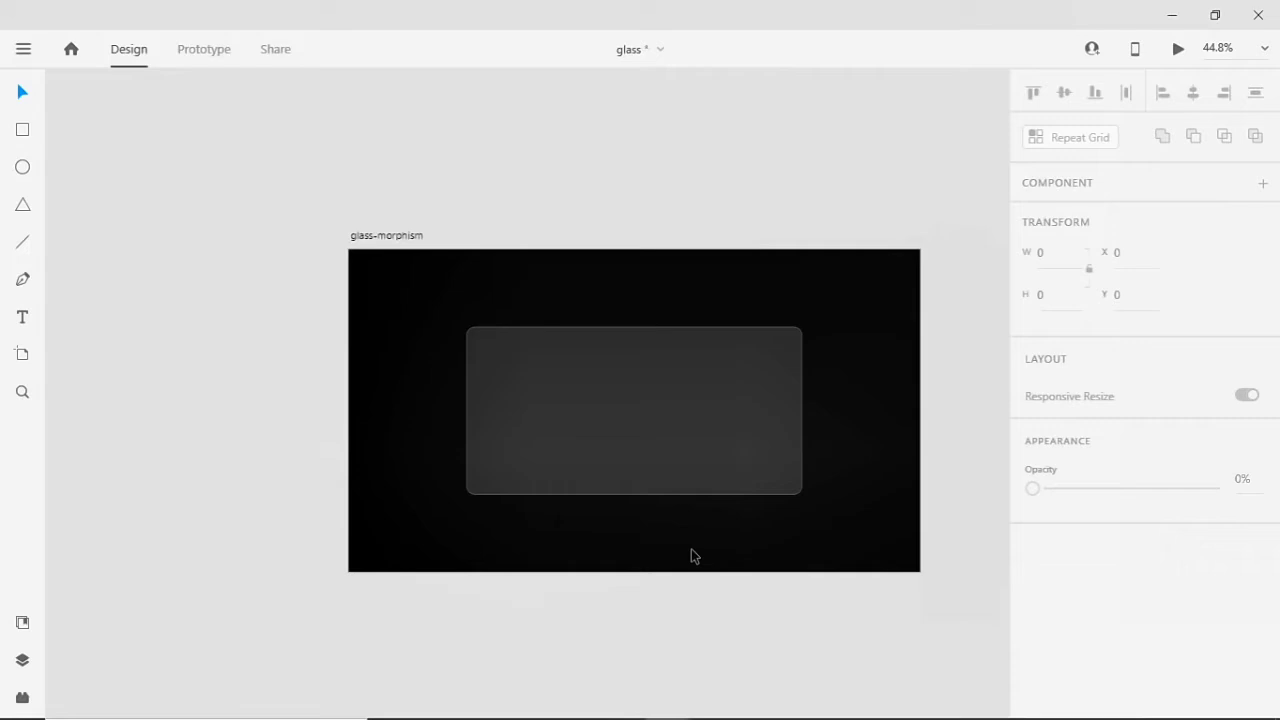
scroll(695, 556, "up", 3)
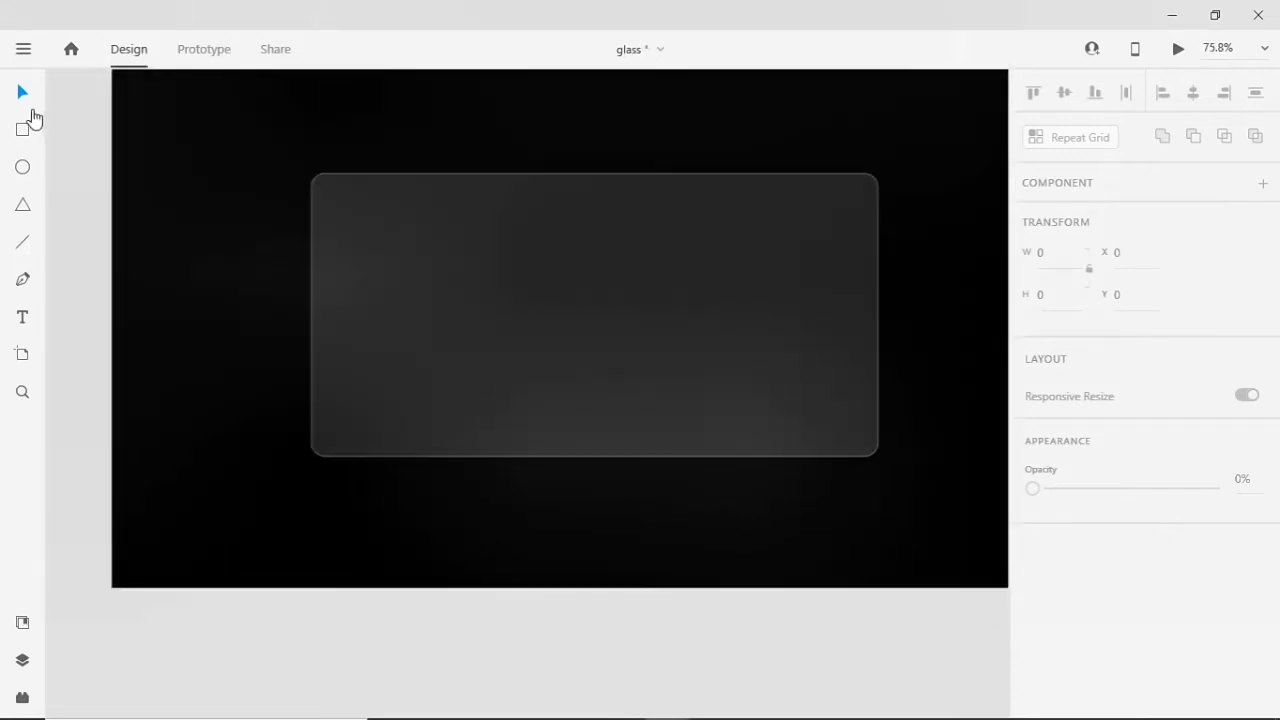
Draw a 193×193 circle overlapping the card's top-right corner at X 955, Y 112.
left_click(23, 167)
scroll(865, 218, "right", 3)
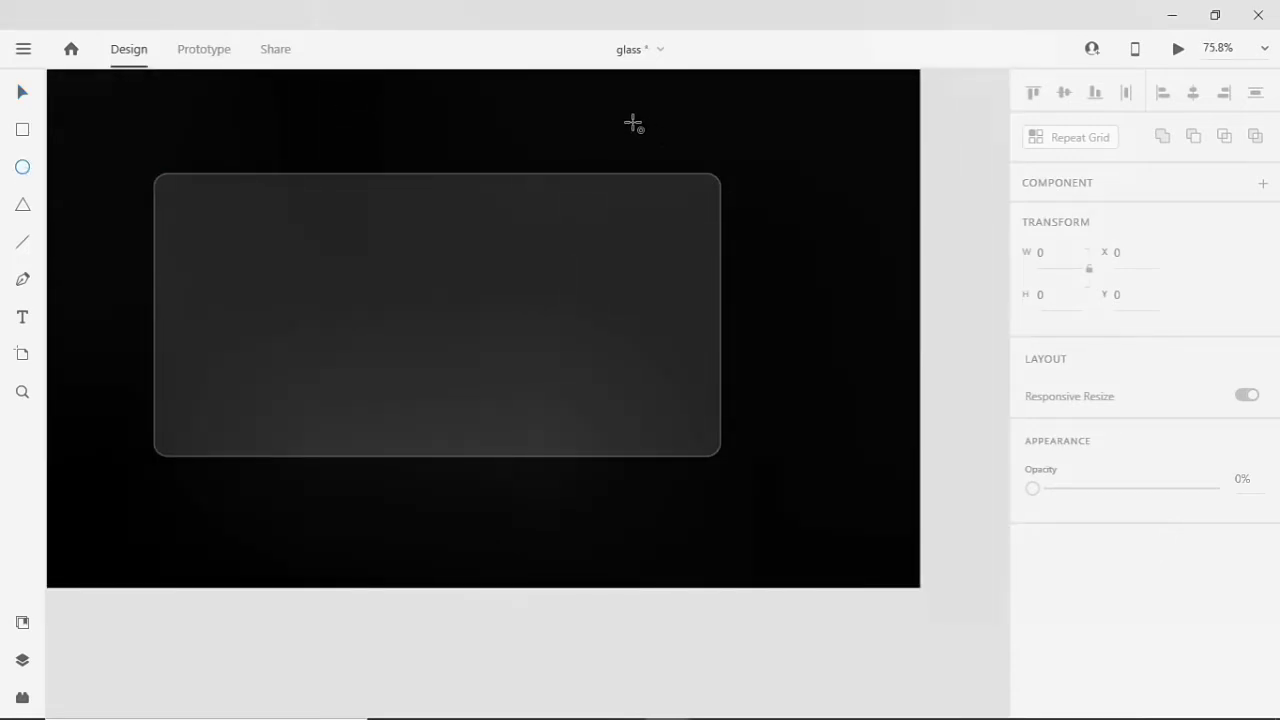
left_click_drag(633, 123, 778, 260)
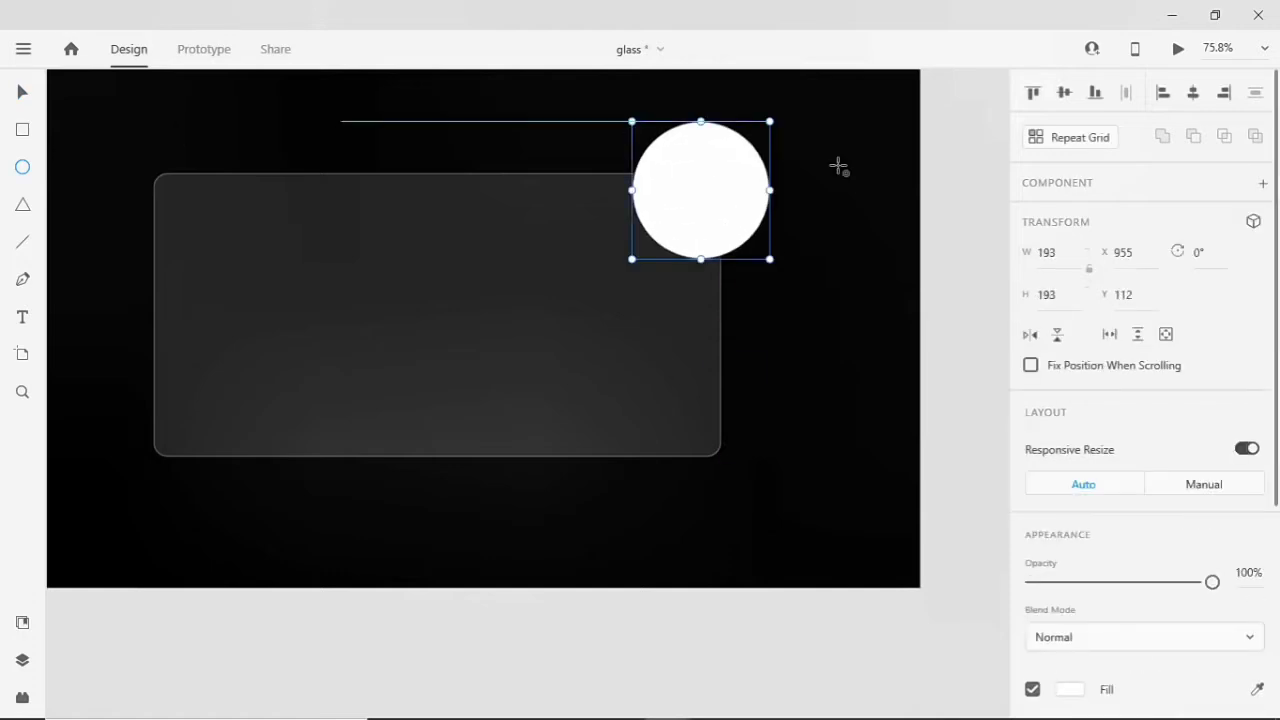
left_click(22, 92)
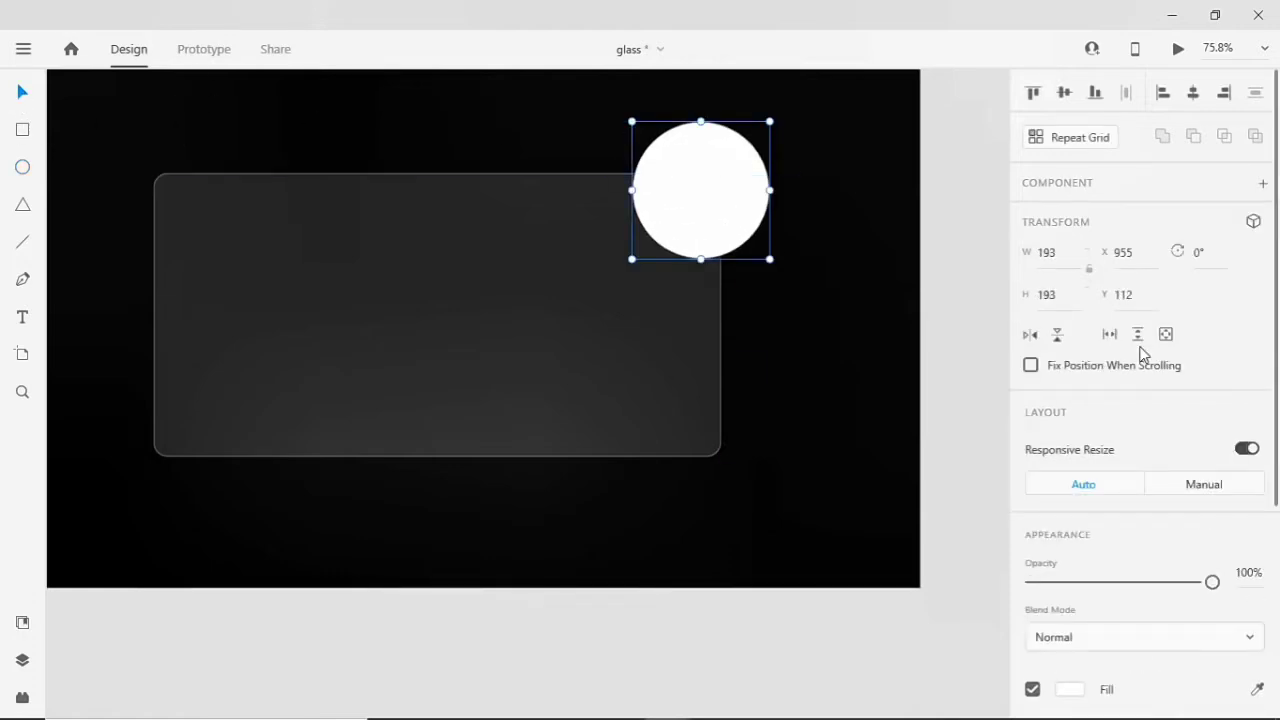
Fill the circle with vivid blue #0800FF.
scroll(1143, 357, "down", 3)
scroll(1034, 443, "up", 2)
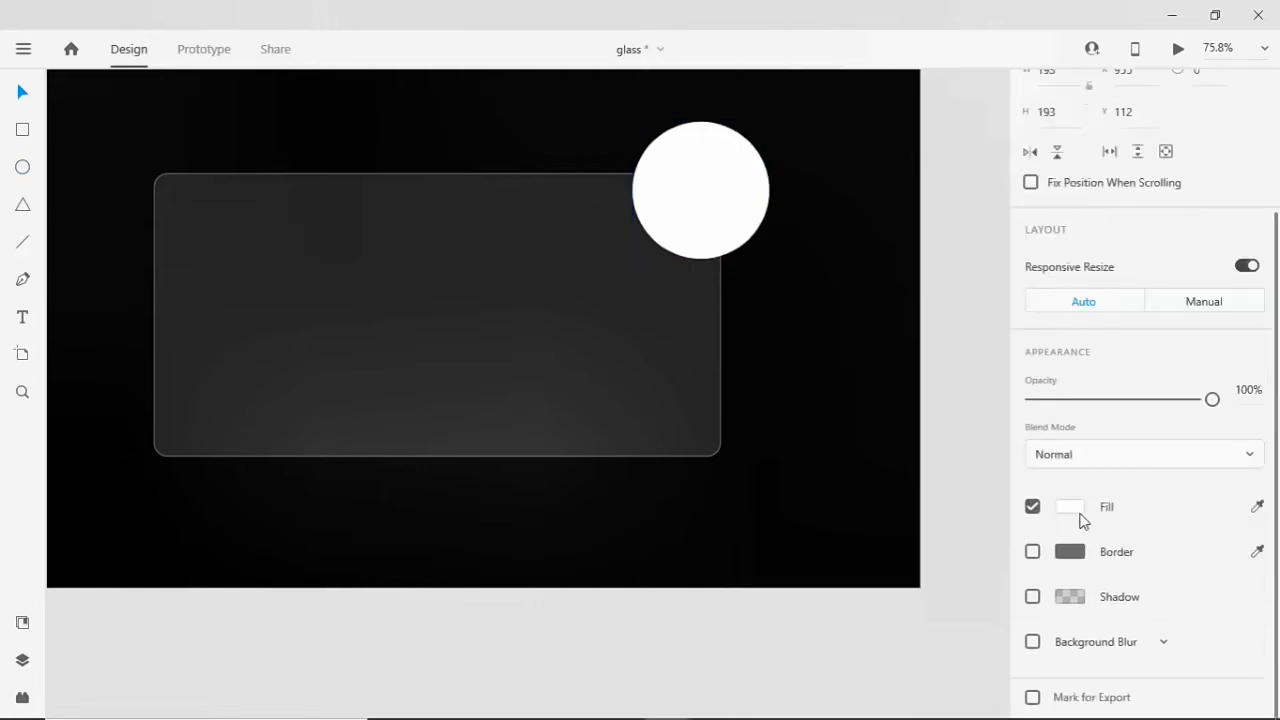
left_click(1073, 509)
left_click(974, 449)
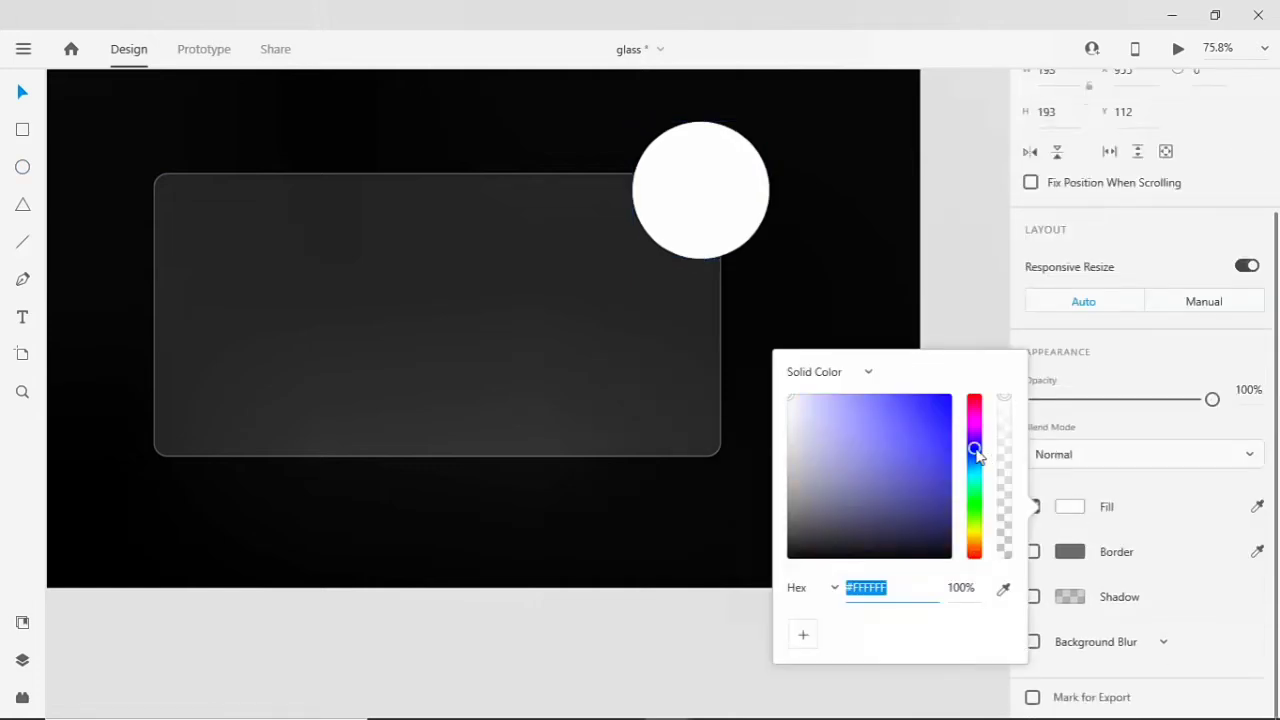
left_click_drag(925, 415, 950, 396)
left_click(16, 96)
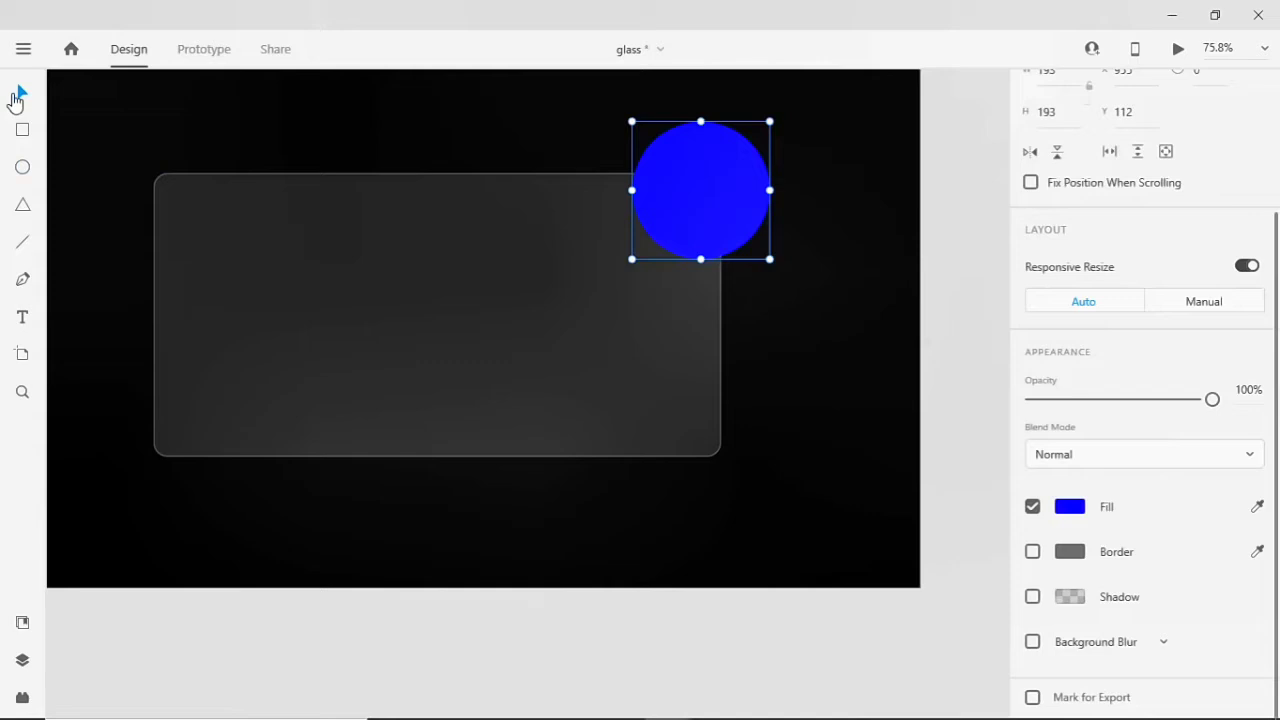
Send the blue circle to the back so it appears blurred behind the glass card.
right_click(680, 198)
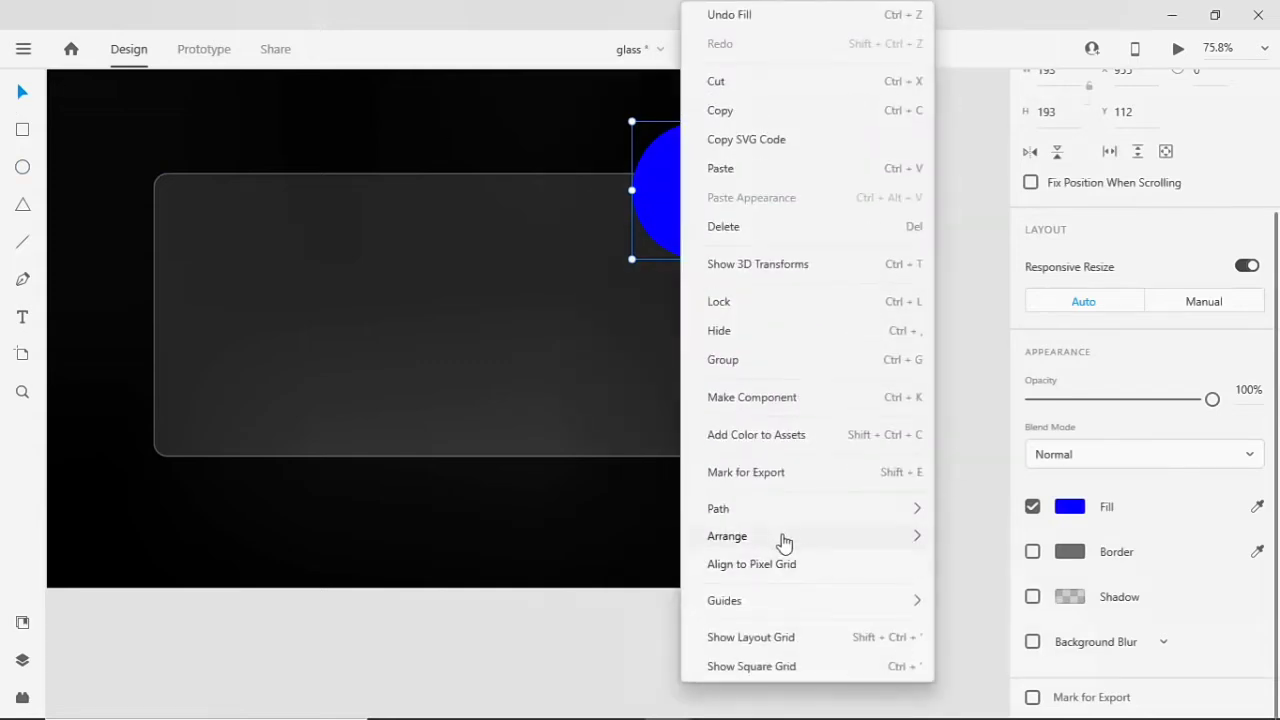
mouse_move(780, 540)
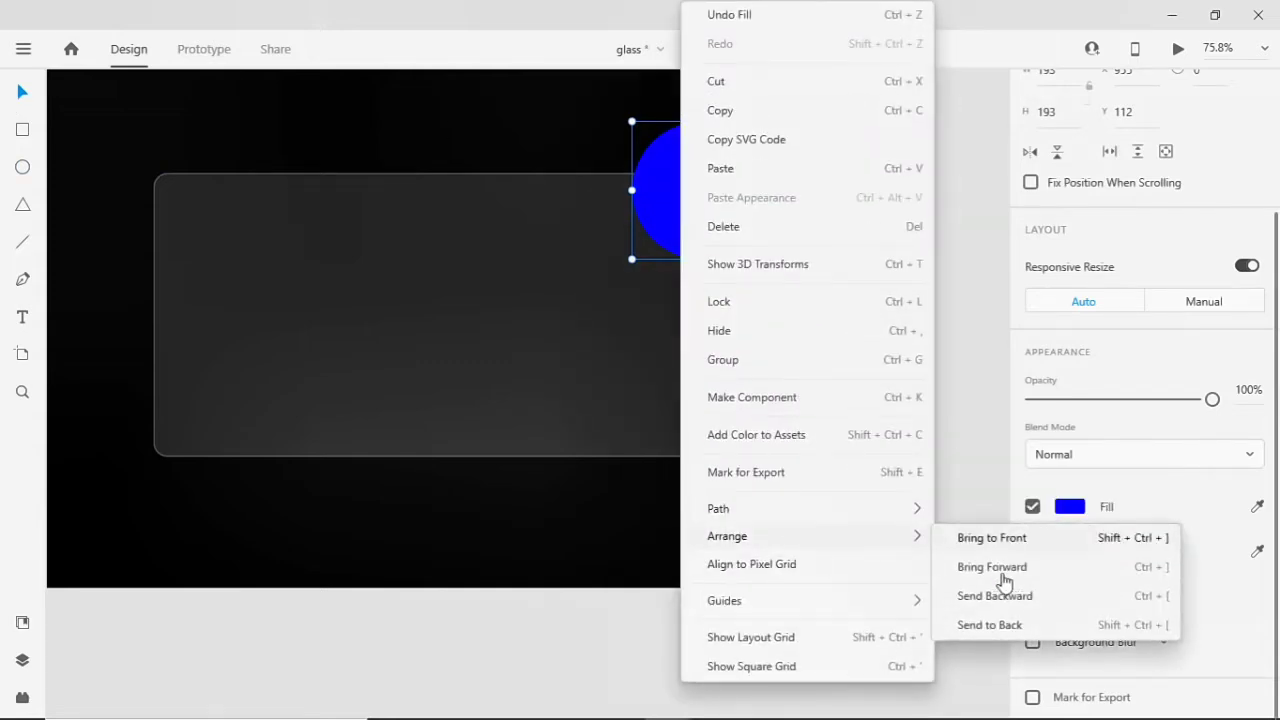
left_click(986, 625)
left_click(703, 483)
scroll(703, 483, "down", 2)
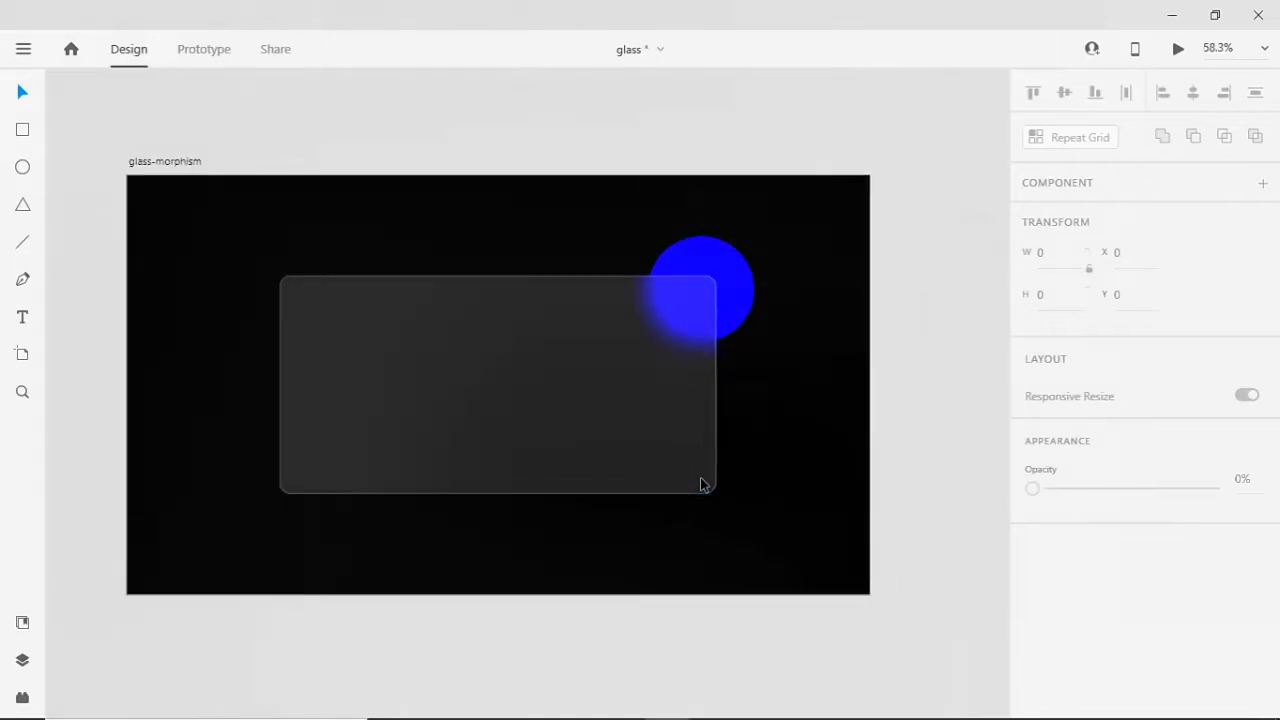
left_click(746, 292)
scroll(746, 292, "up", 5)
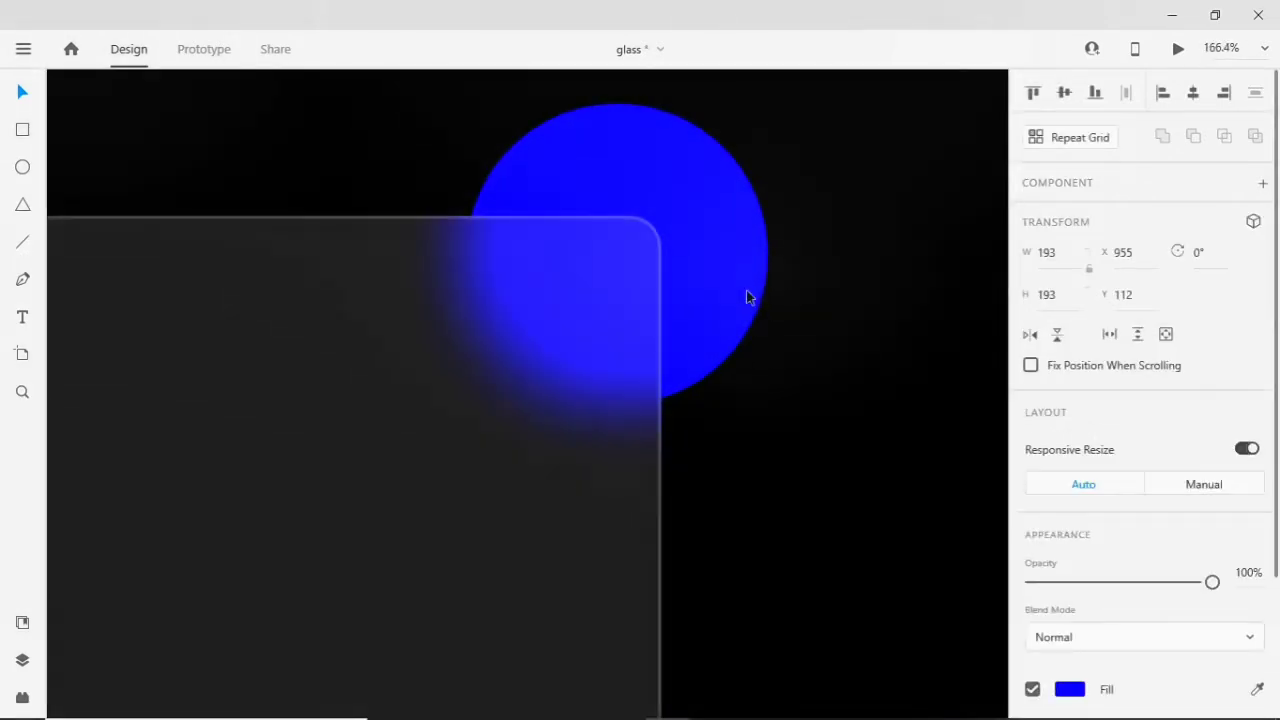
scroll(746, 292, "down", 5)
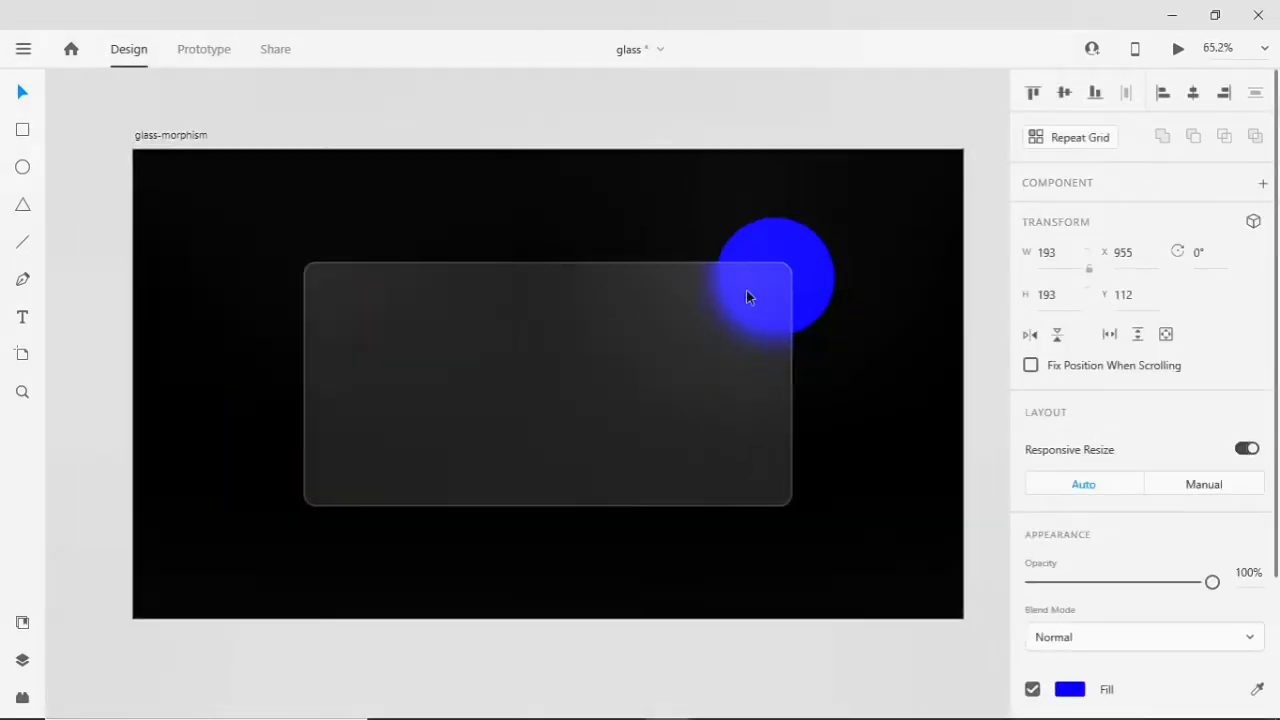
left_click(852, 308)
left_click(803, 243)
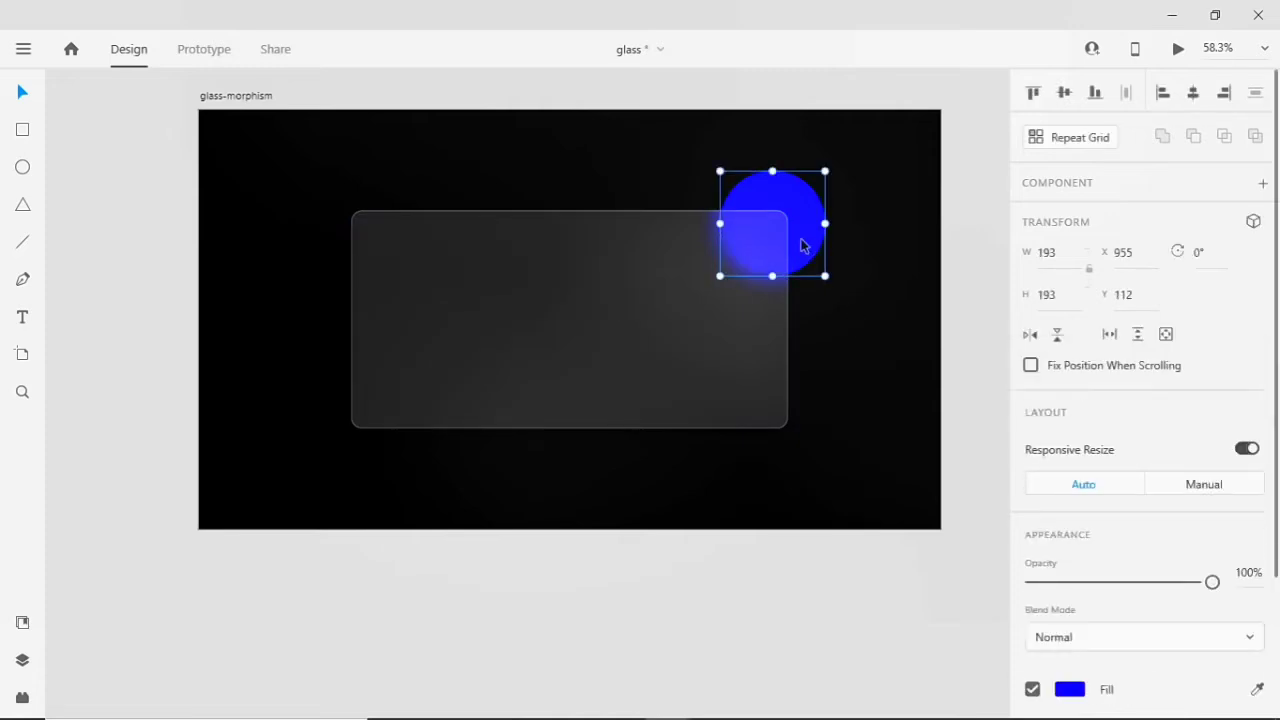
Copy the circle to the card's lower-left, shrink it to 137, and fill it magenta #EE0CEE.
left_click_drag(803, 243, 388, 427, "alt")
left_click_drag(410, 367, 403, 382, "alt+shift")
scroll(1092, 515, "down", 2)
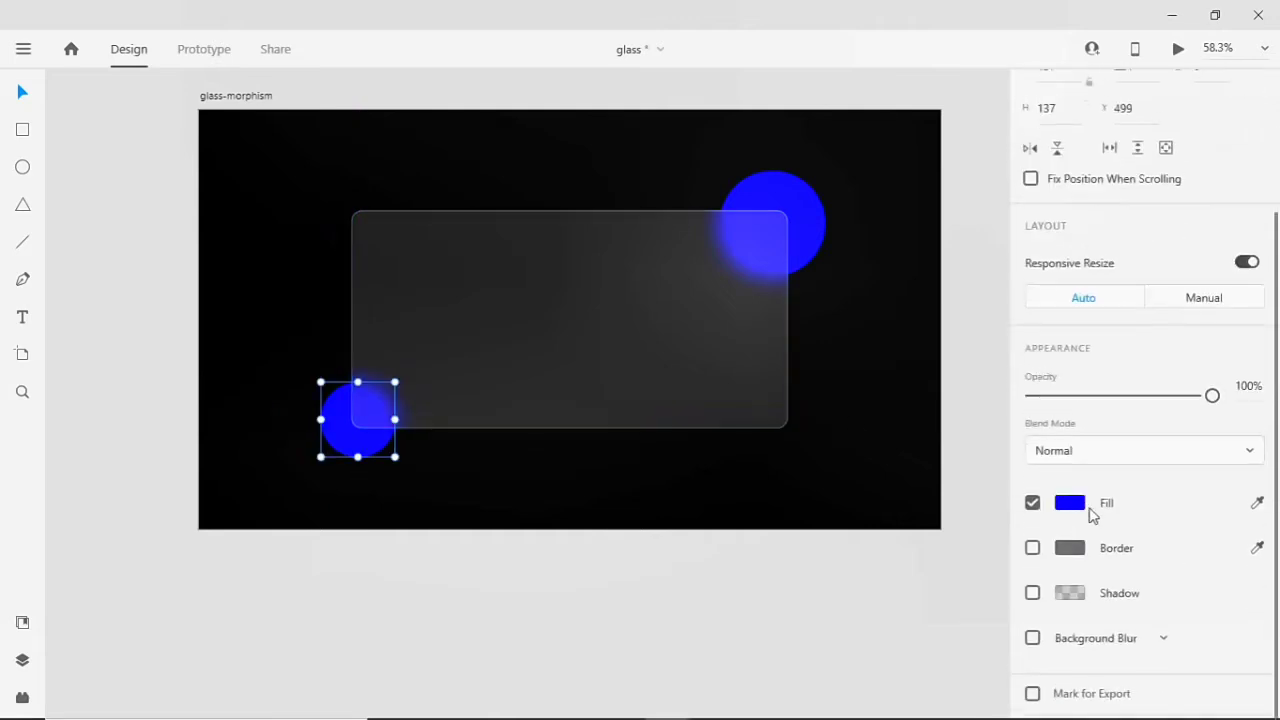
left_click(1070, 503)
left_click_drag(976, 427, 946, 407)
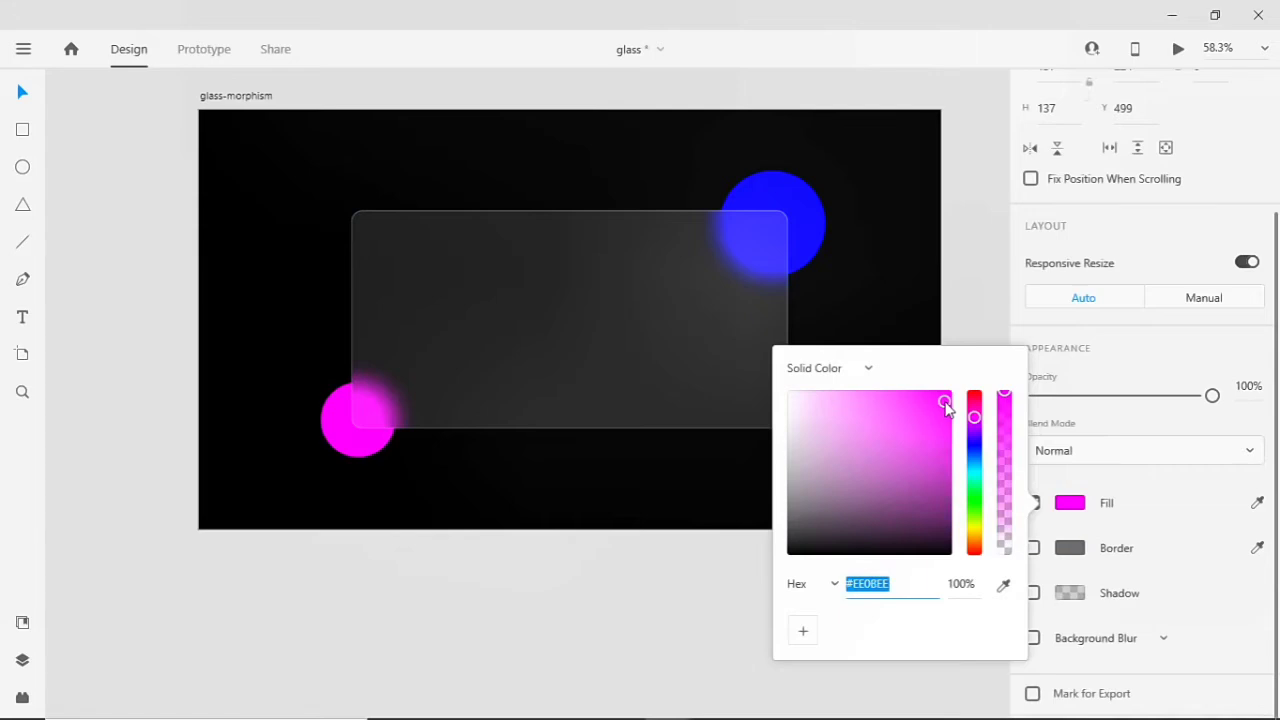
left_click(571, 501)
Check the layering by selecting the glass card, blue circle and magenta circle in turn.
left_click(489, 466)
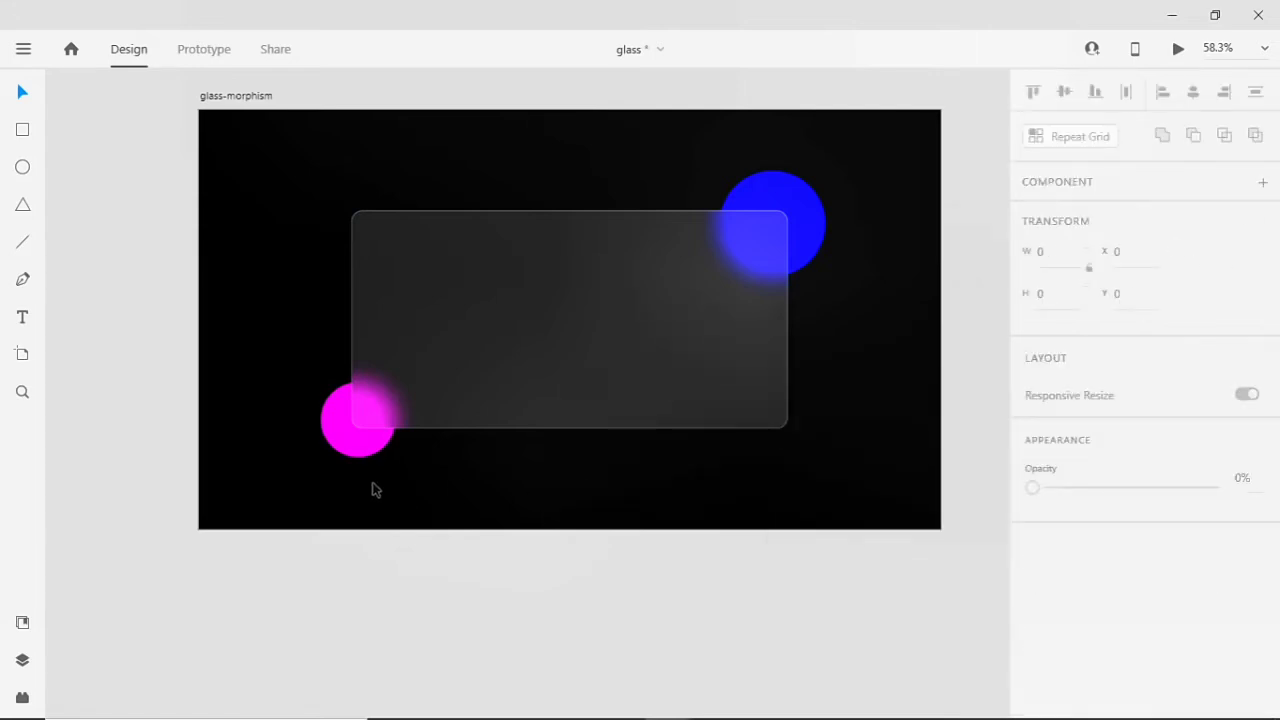
scroll(420, 490, "up", 2)
scroll(528, 557, "up", 2)
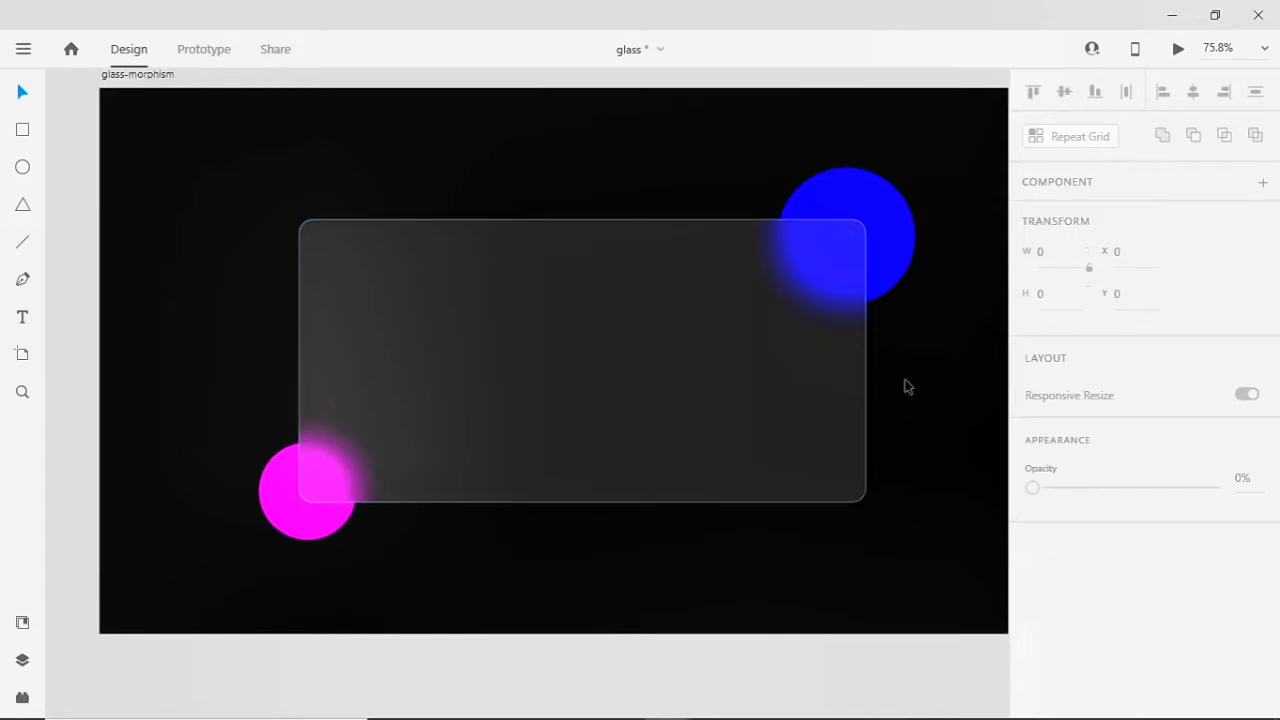
left_click(771, 297)
left_click(930, 316)
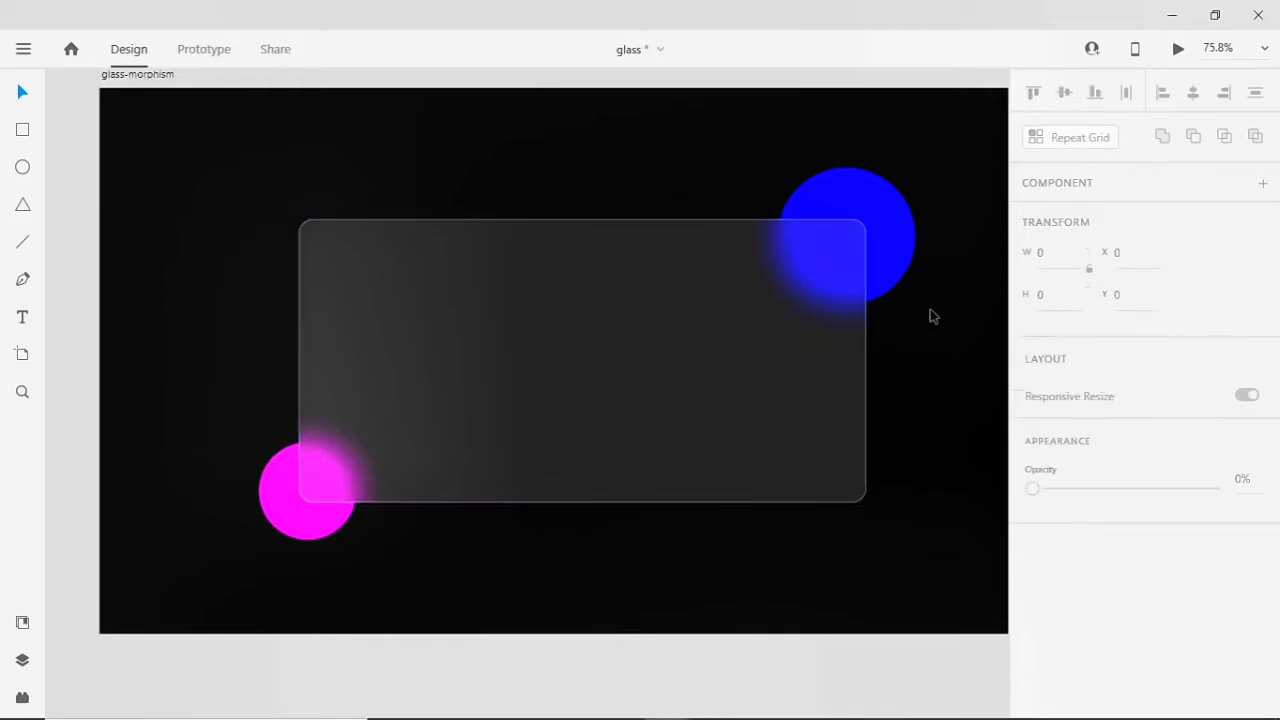
left_click(835, 184)
left_click(274, 509)
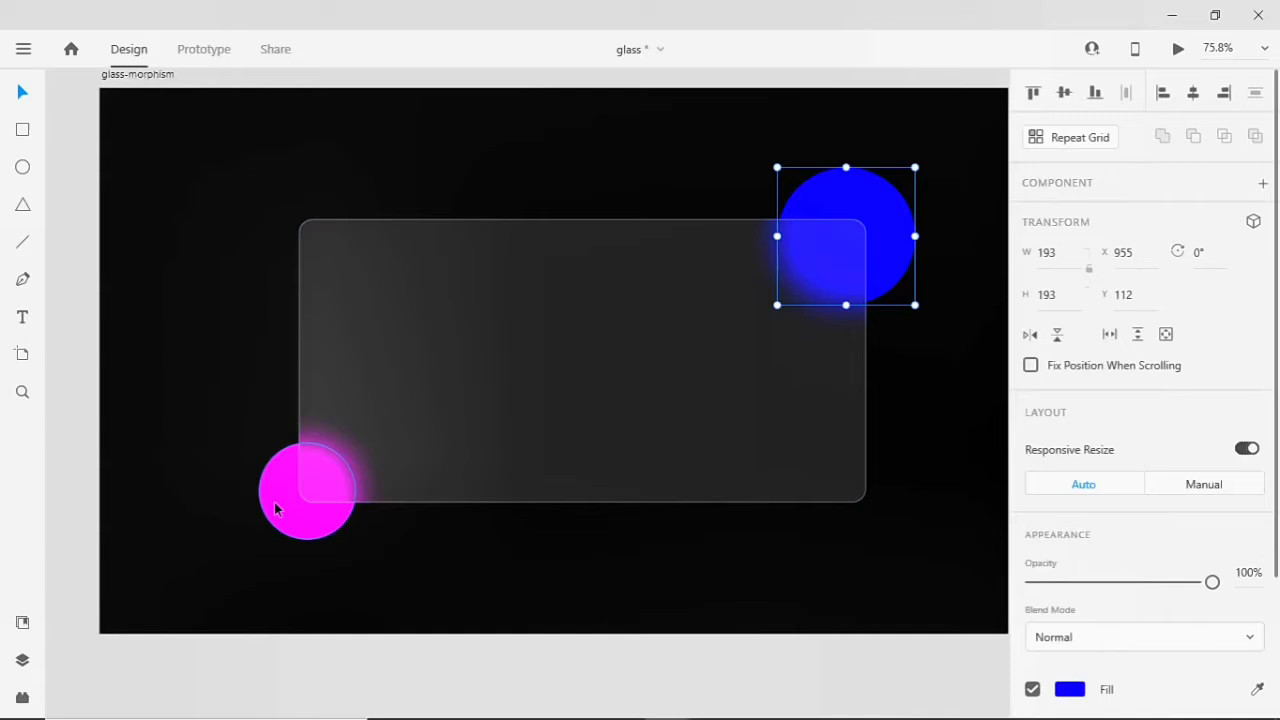
scroll(853, 421, "down", 3)
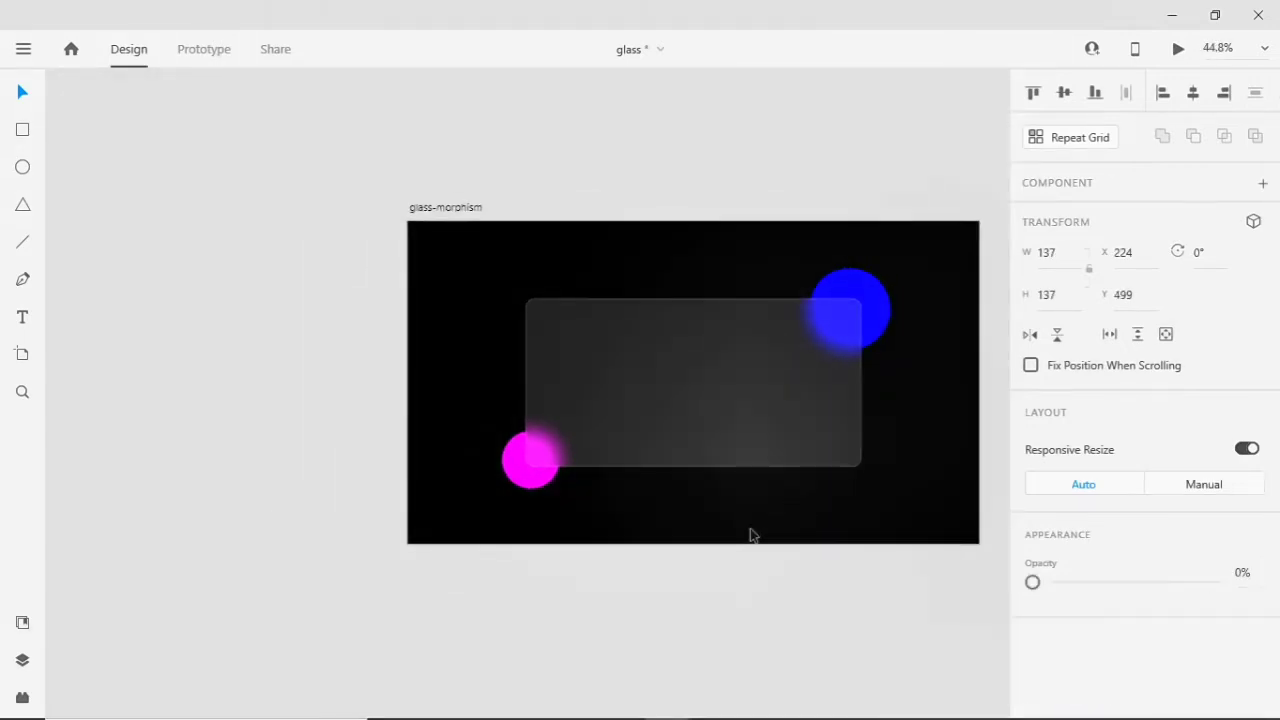
scroll(751, 534, "up", 5)
scroll(752, 535, "down", 5)
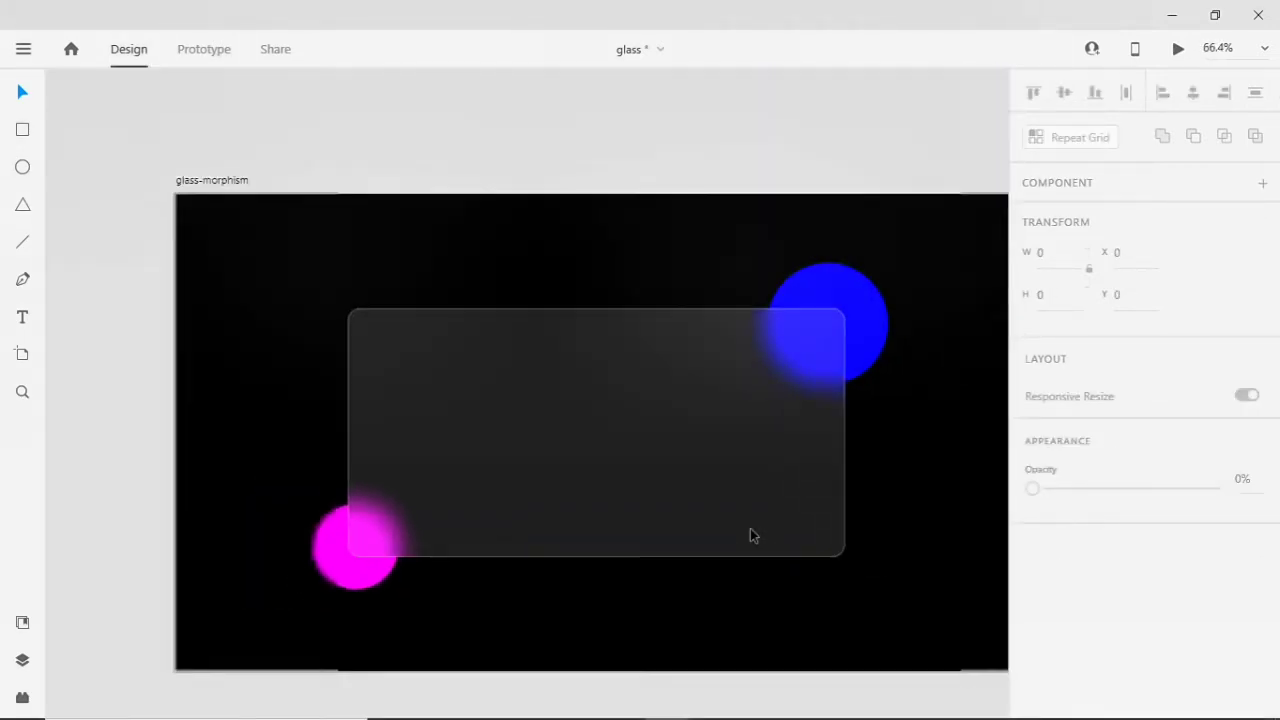
Type the GLASS MORPHISM heading near the card's top and set it to size 80.
left_click(22, 317)
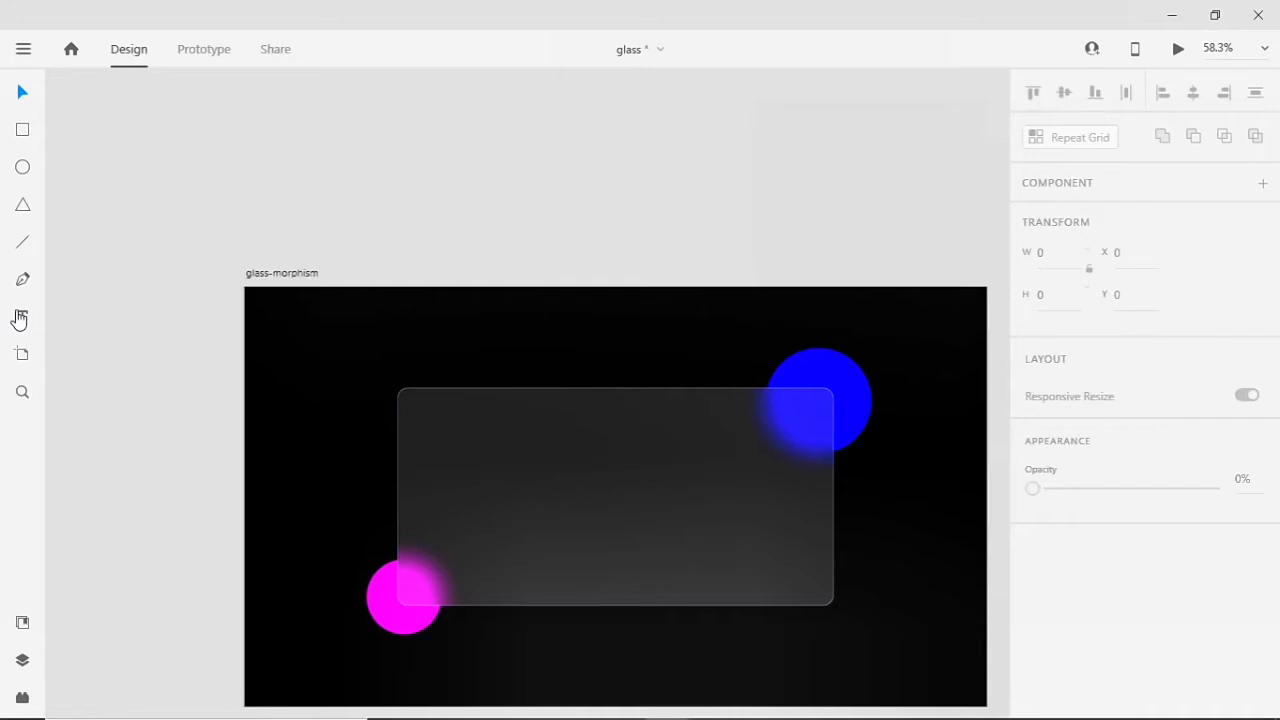
left_click(429, 420)
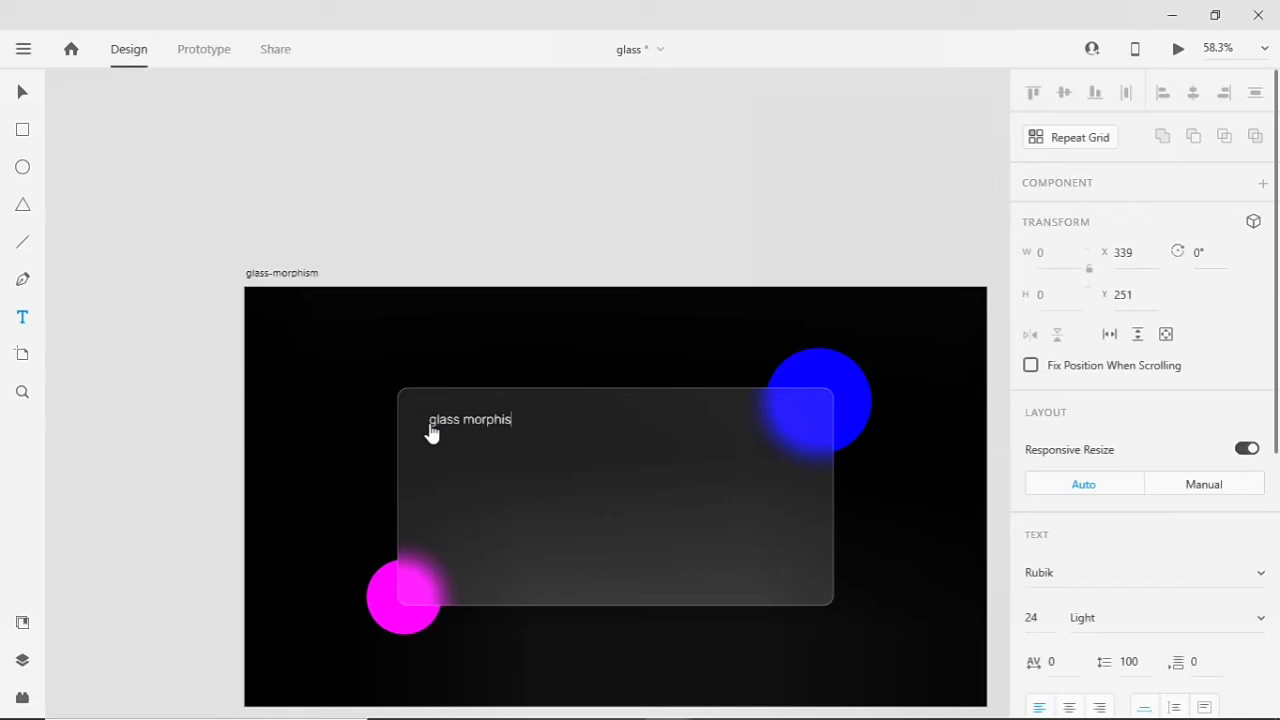
key("ctrl+a")
scroll(1246, 617, "down", 3)
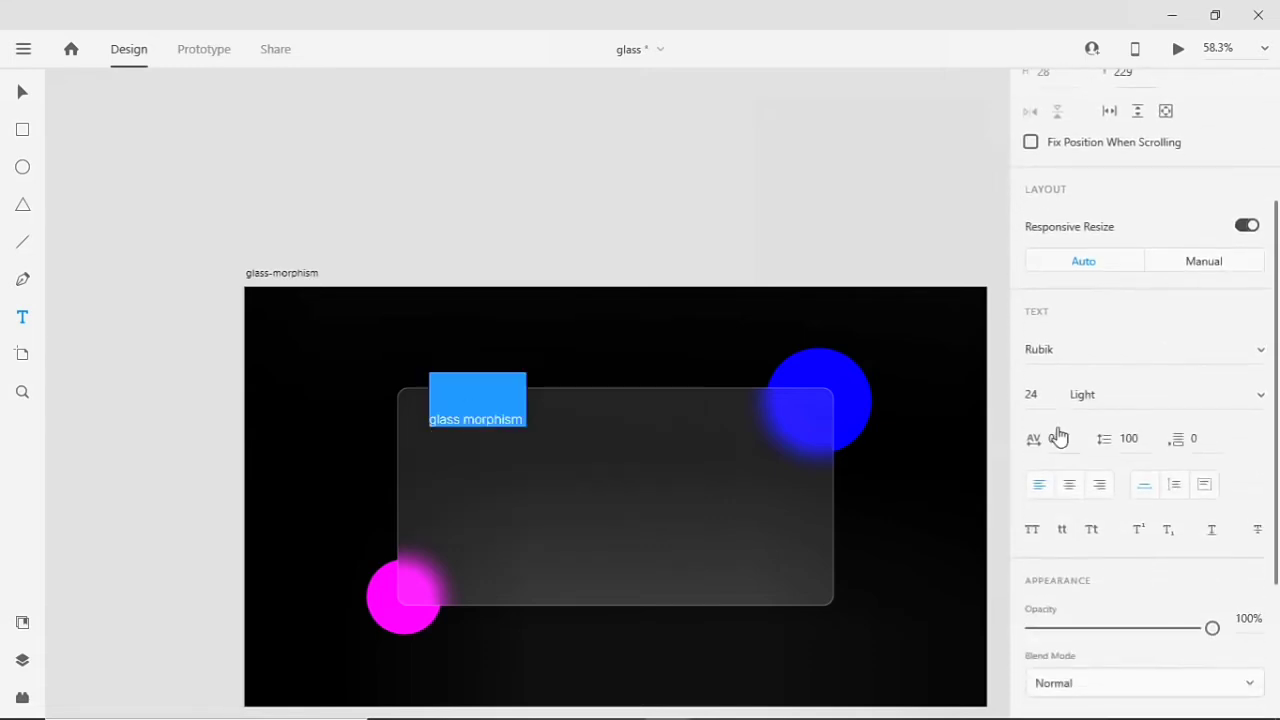
left_click(1032, 393)
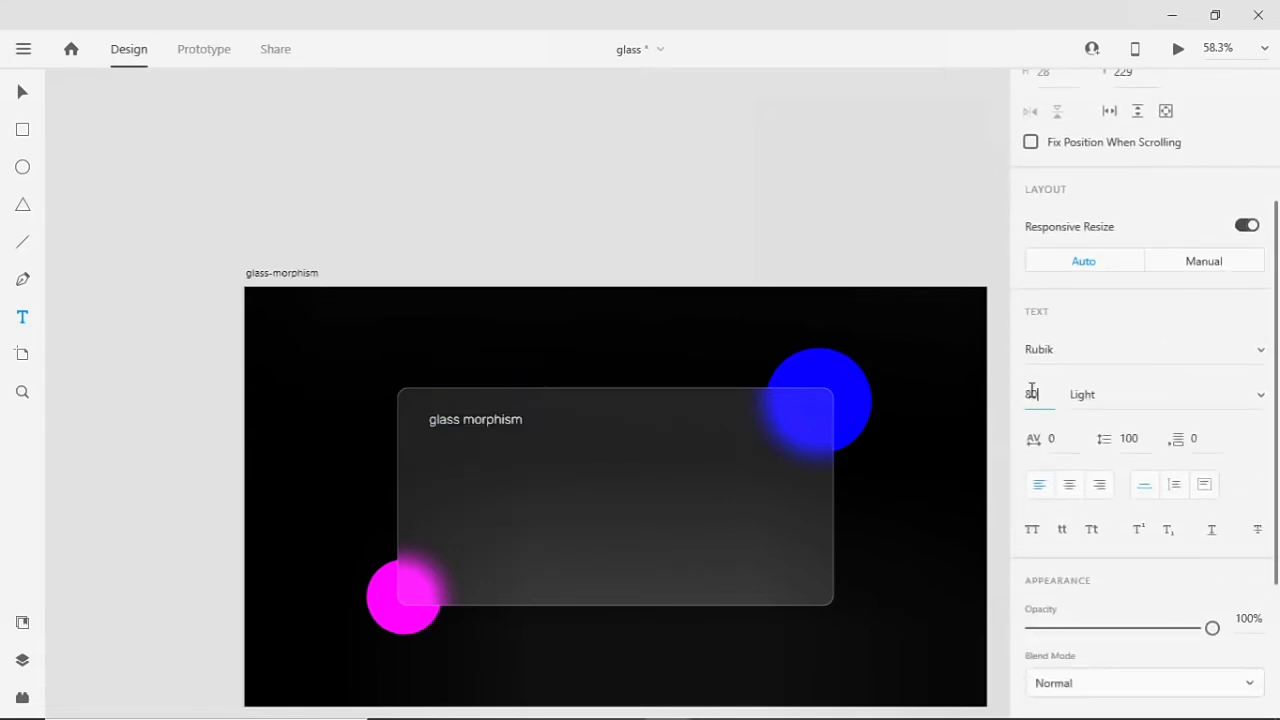
type("80")
key("Return")
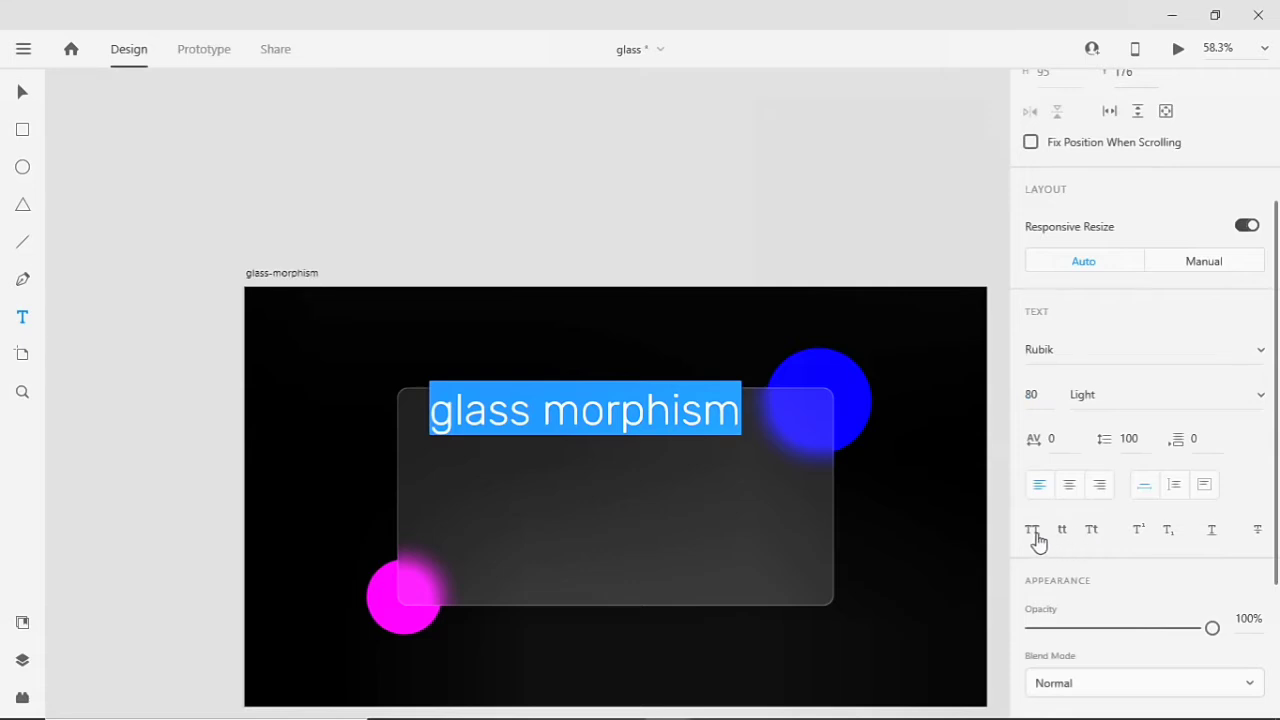
Make the heading all caps in Rubik Bold and centre it horizontally near the card's top.
left_click(1033, 530)
left_click(1136, 394)
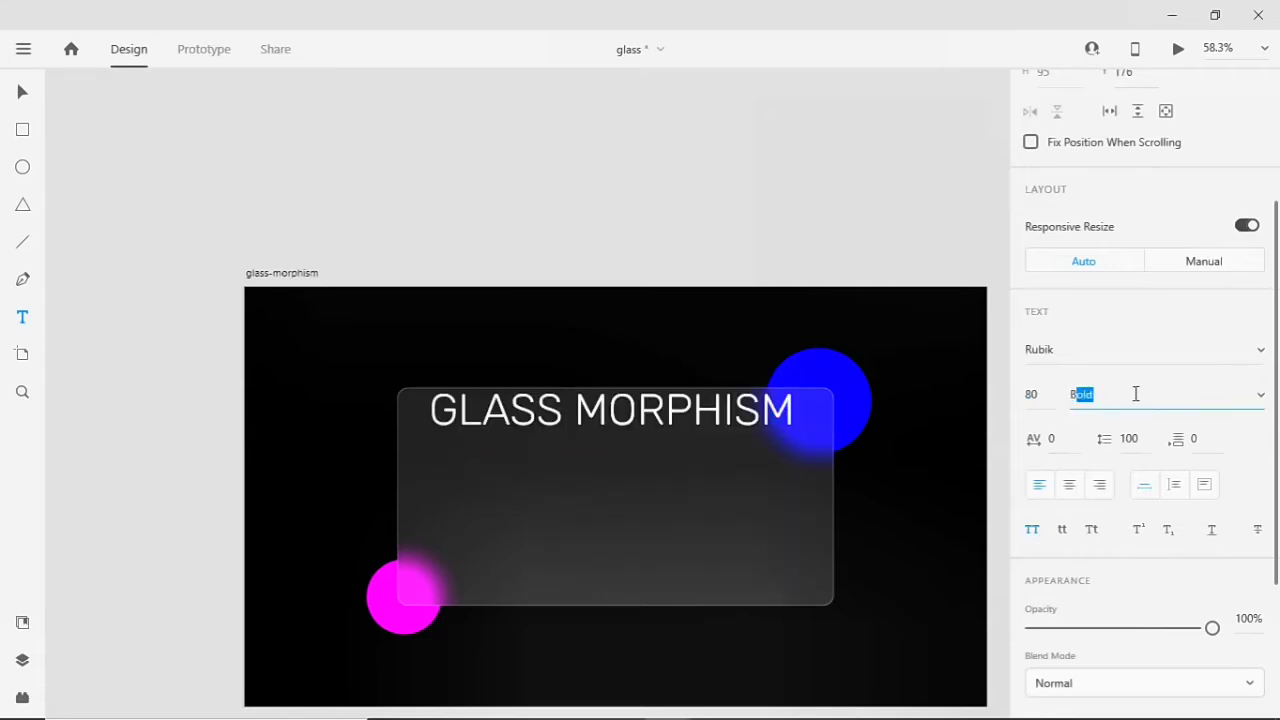
key("Return")
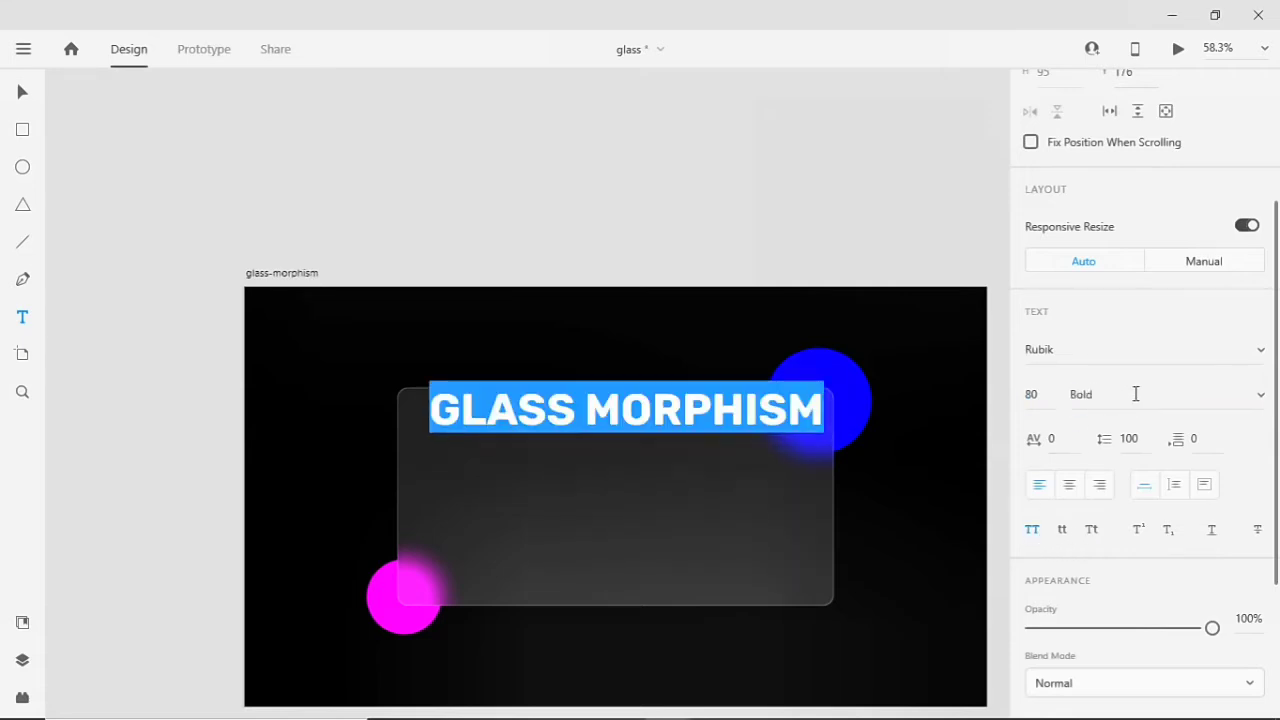
left_click(21, 97)
left_click_drag(626, 424, 614, 455)
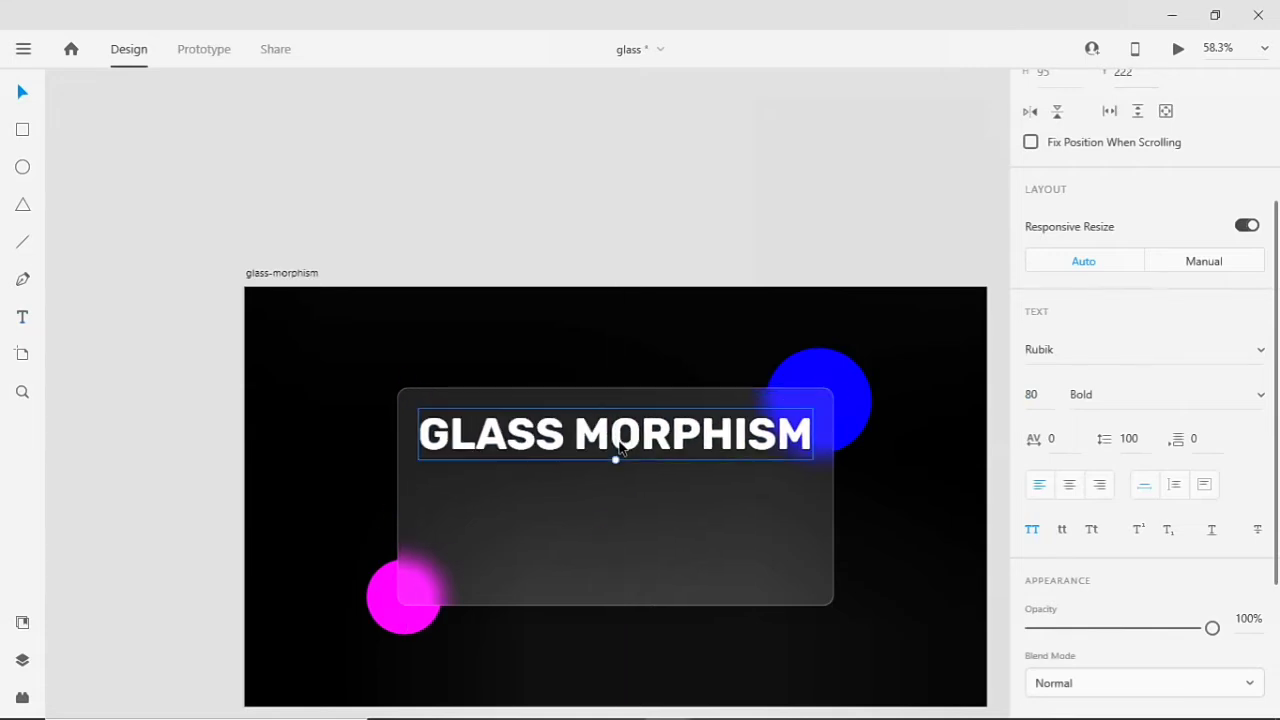
scroll(620, 446, "down", 1)
scroll(1225, 176, "up", 2)
scroll(1225, 176, "up", 3)
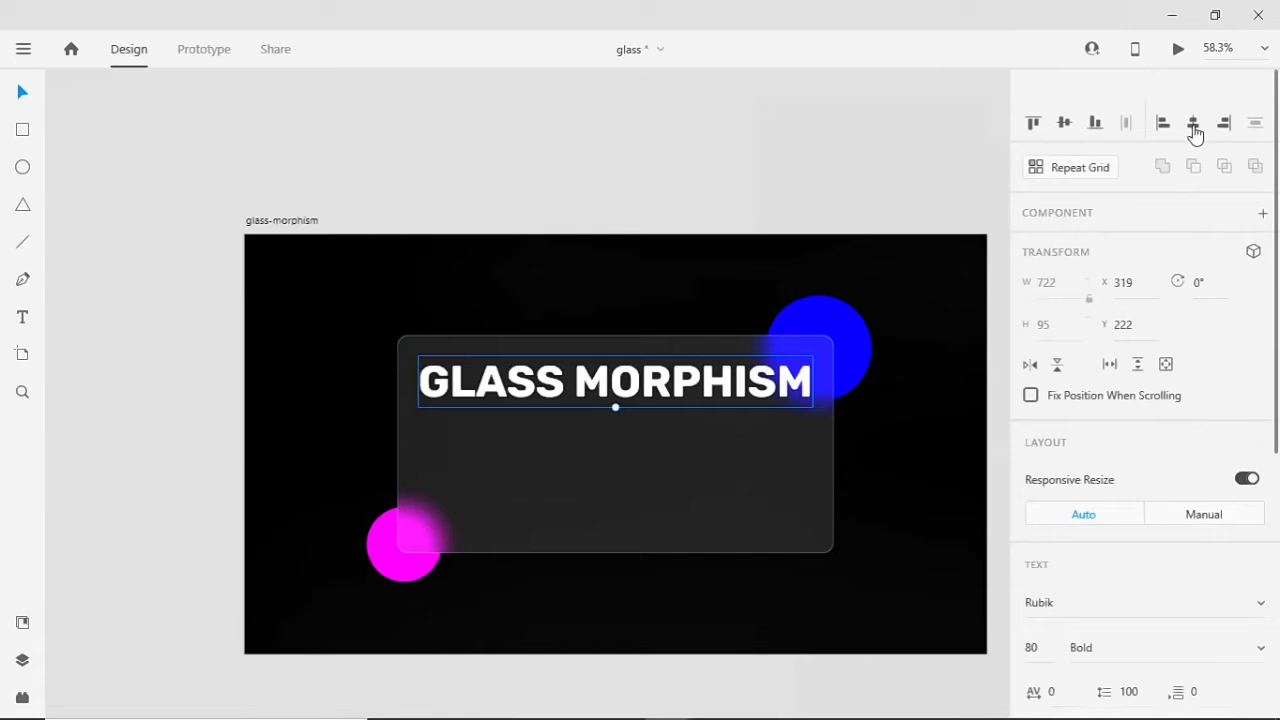
scroll(900, 414, "down", 2)
scroll(637, 484, "up", 1)
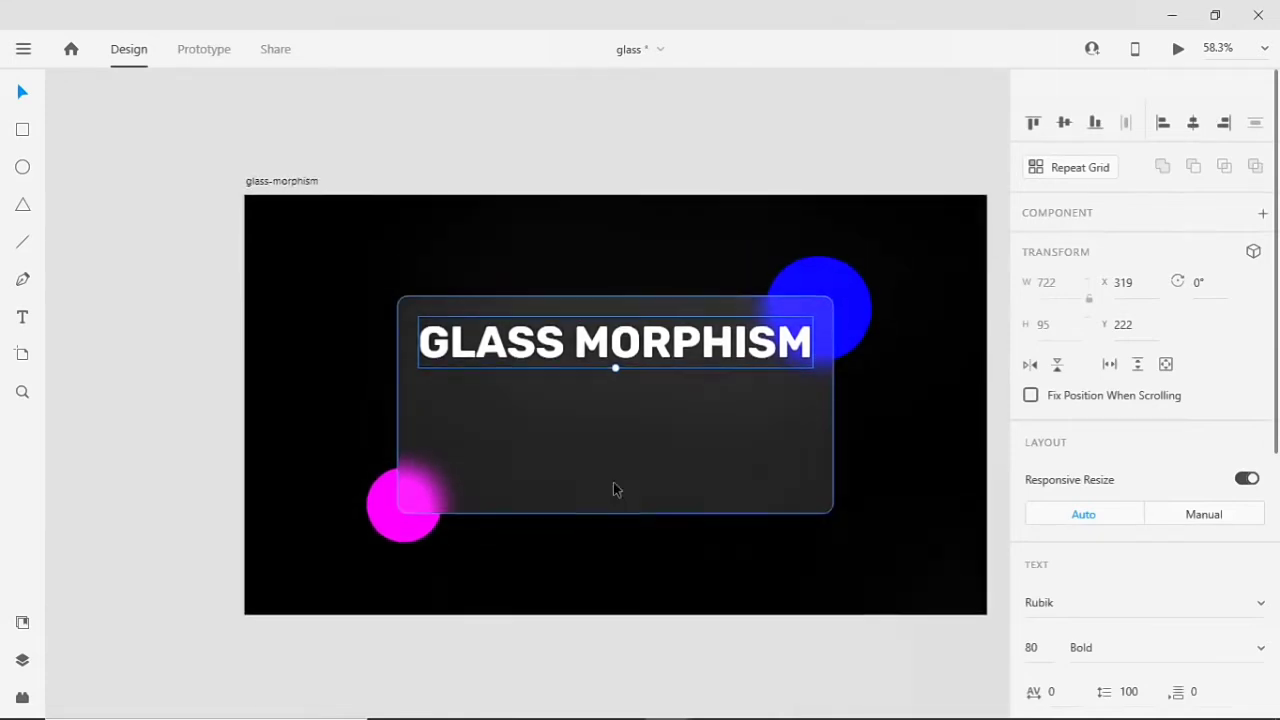
Draw a horizontal divider line across the card beneath the heading.
left_click(22, 242)
left_click_drag(420, 393, 813, 394)
scroll(1156, 468, "down", 3)
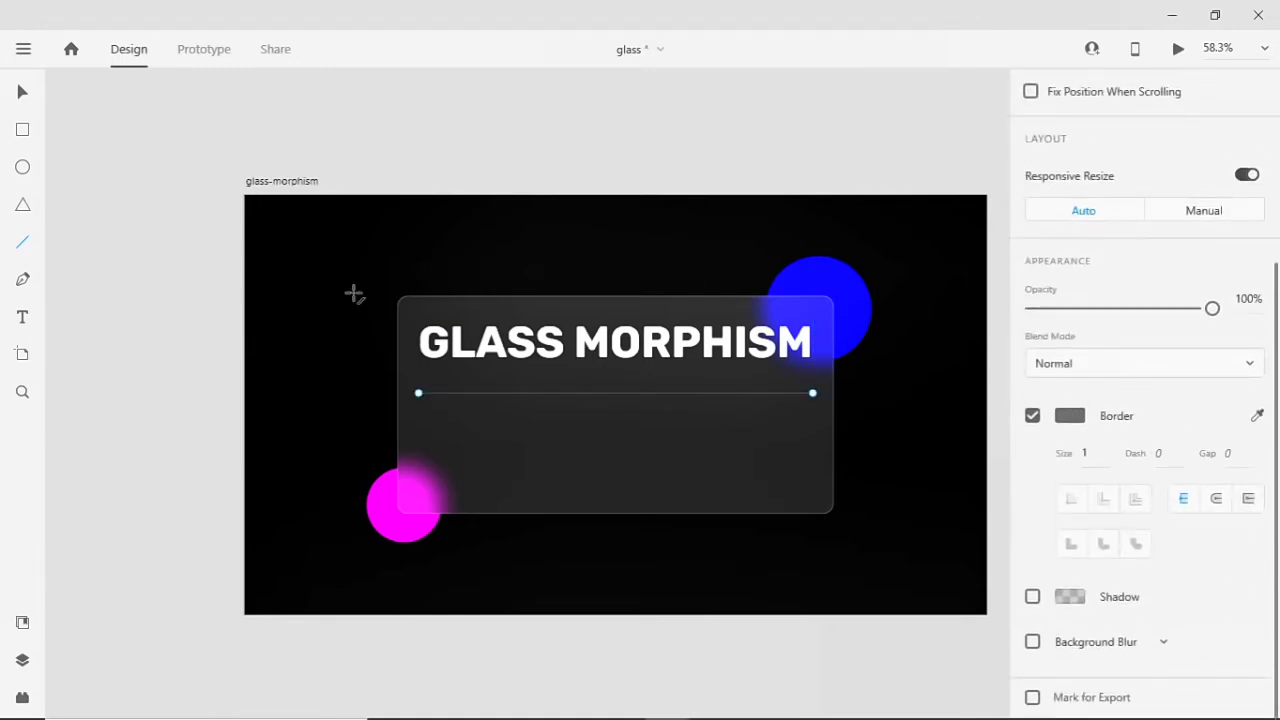
left_click(28, 100)
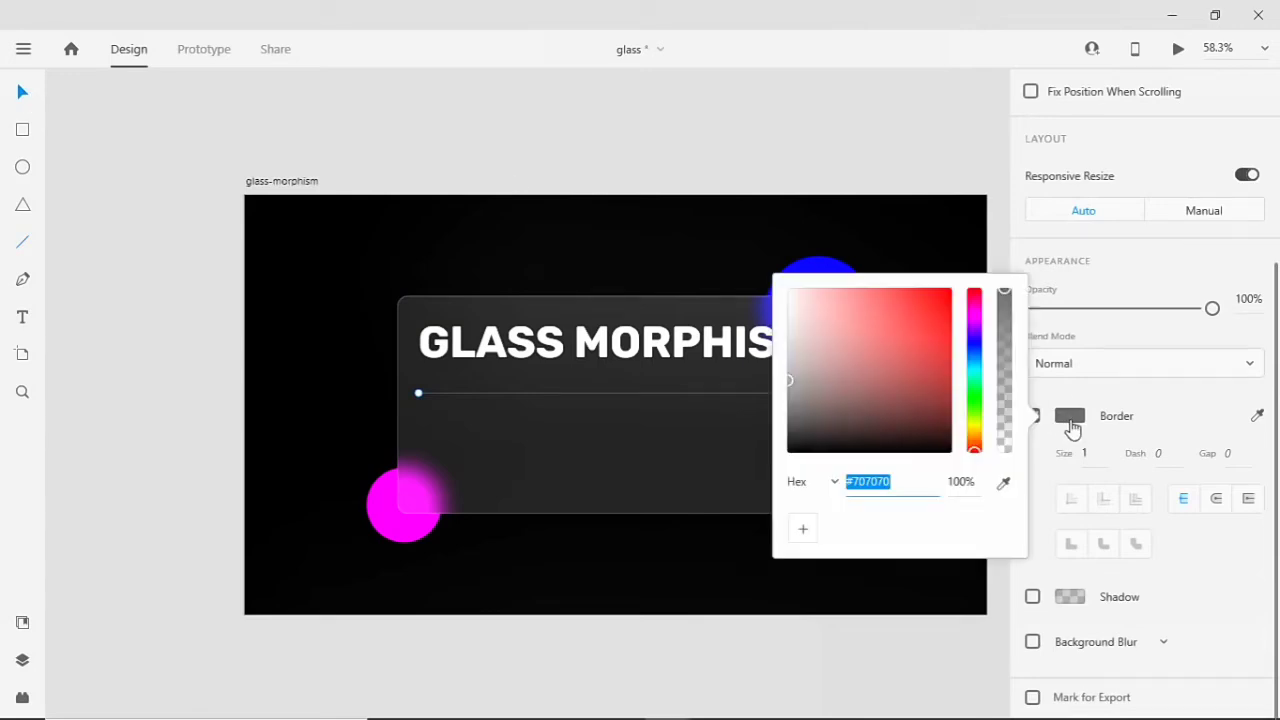
Make the divider white at 60% opacity with a 2-px stroke, then select the glass card.
left_click(1068, 418)
left_click_drag(820, 372, 723, 234)
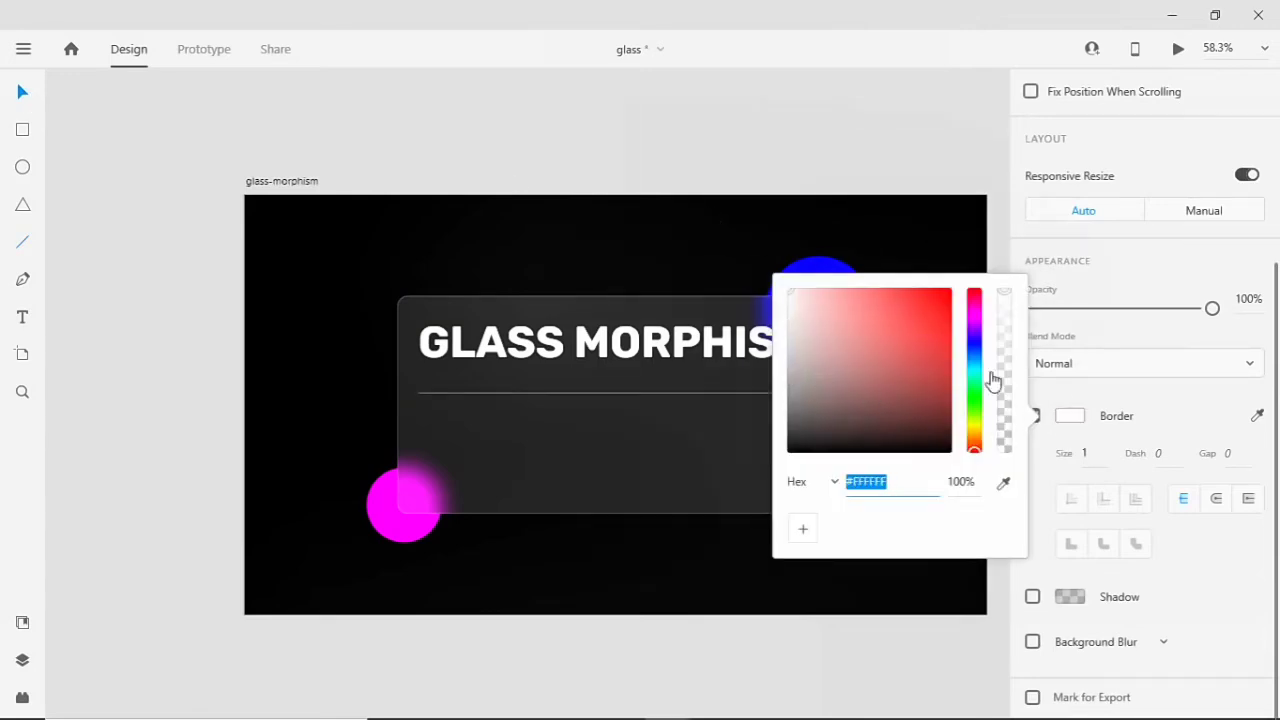
left_click(975, 481)
type("6")
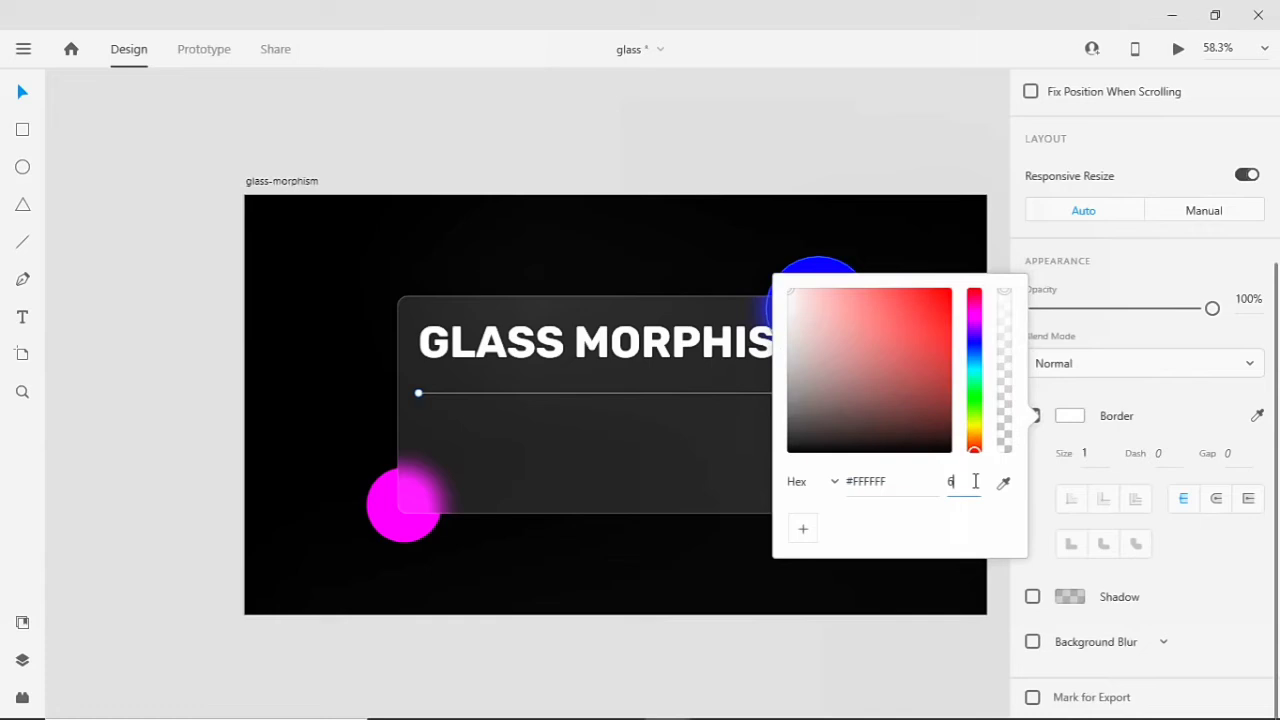
type("0")
key("Return")
left_click(1082, 452)
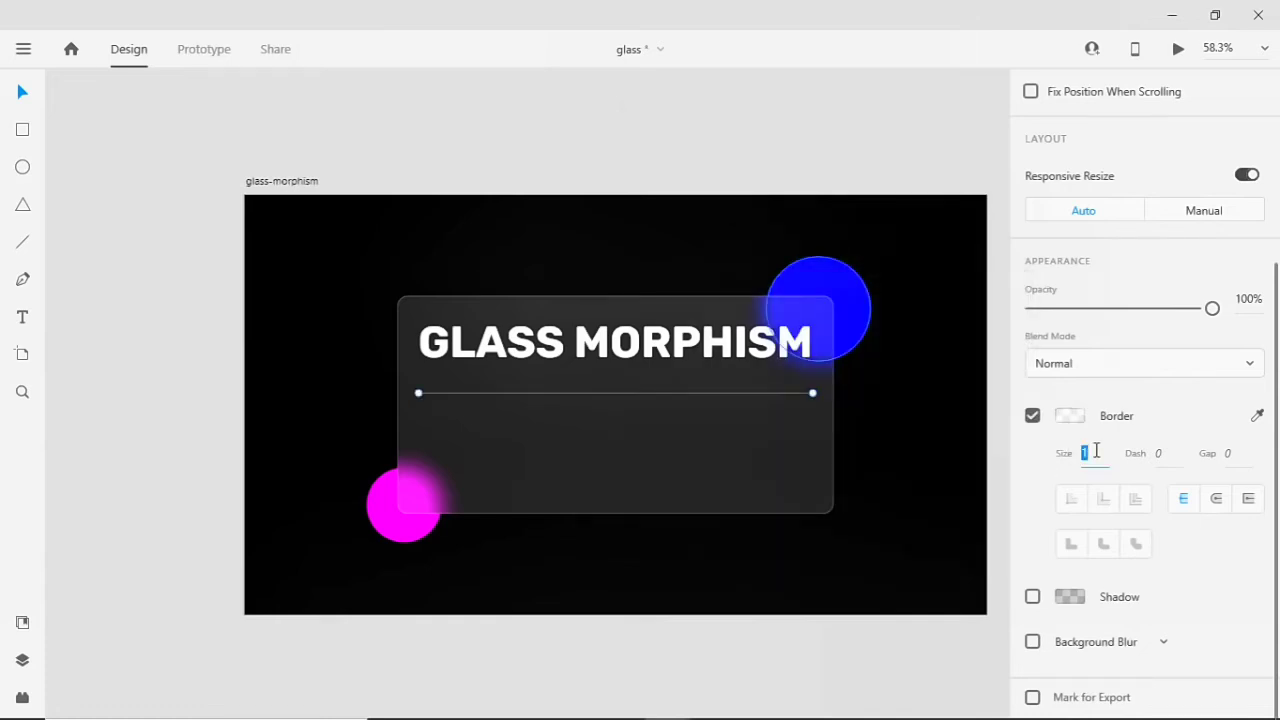
key("Return")
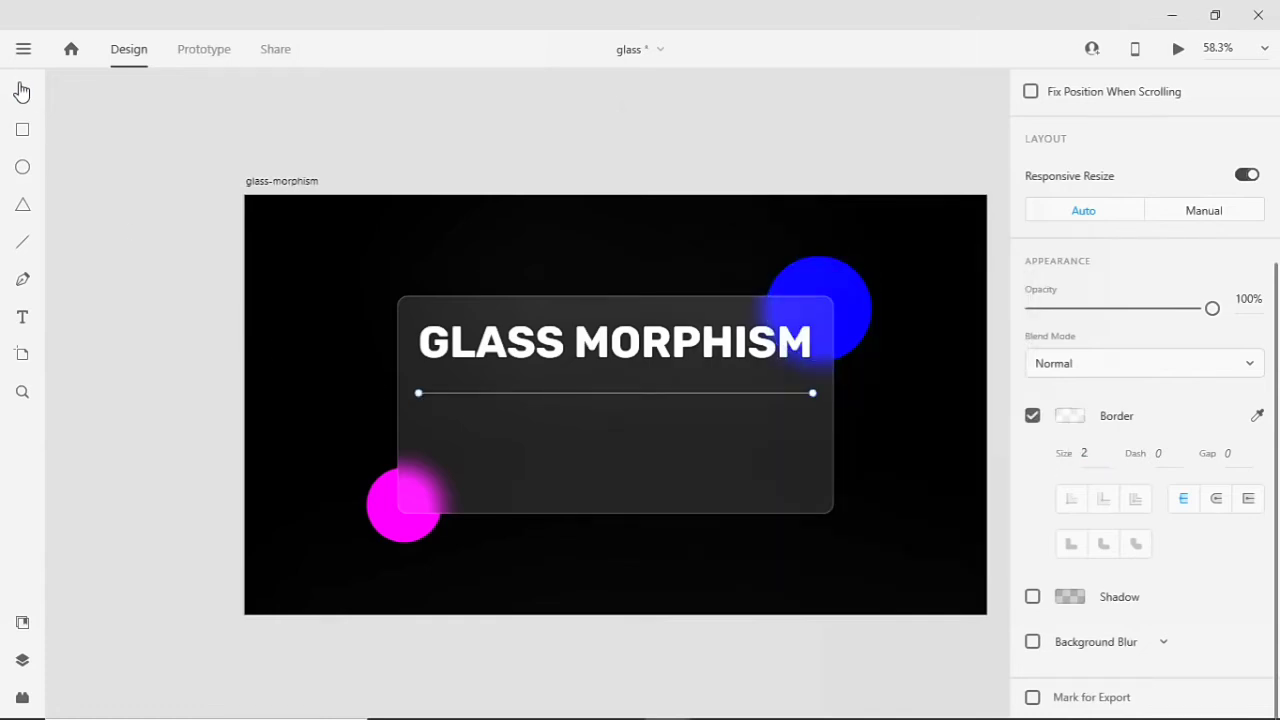
scroll(1189, 574, "down", 1)
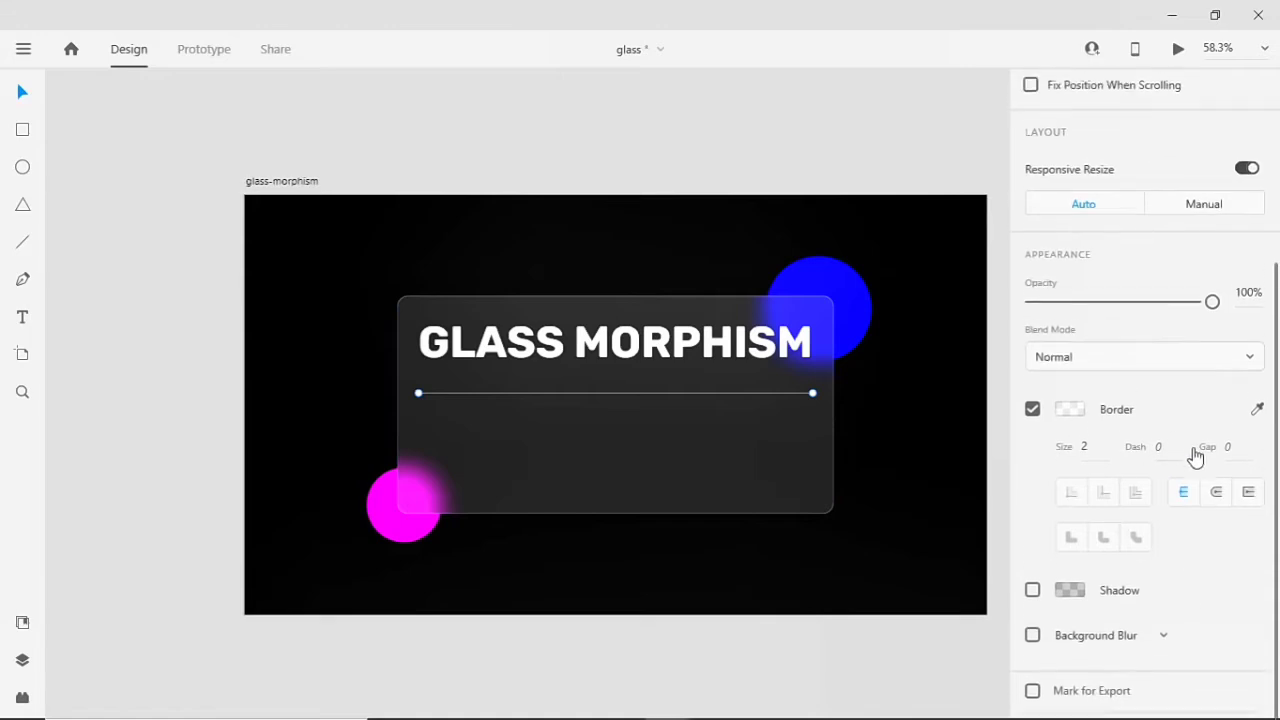
left_click(1217, 494)
left_click(565, 505)
scroll(564, 503, "up", 2)
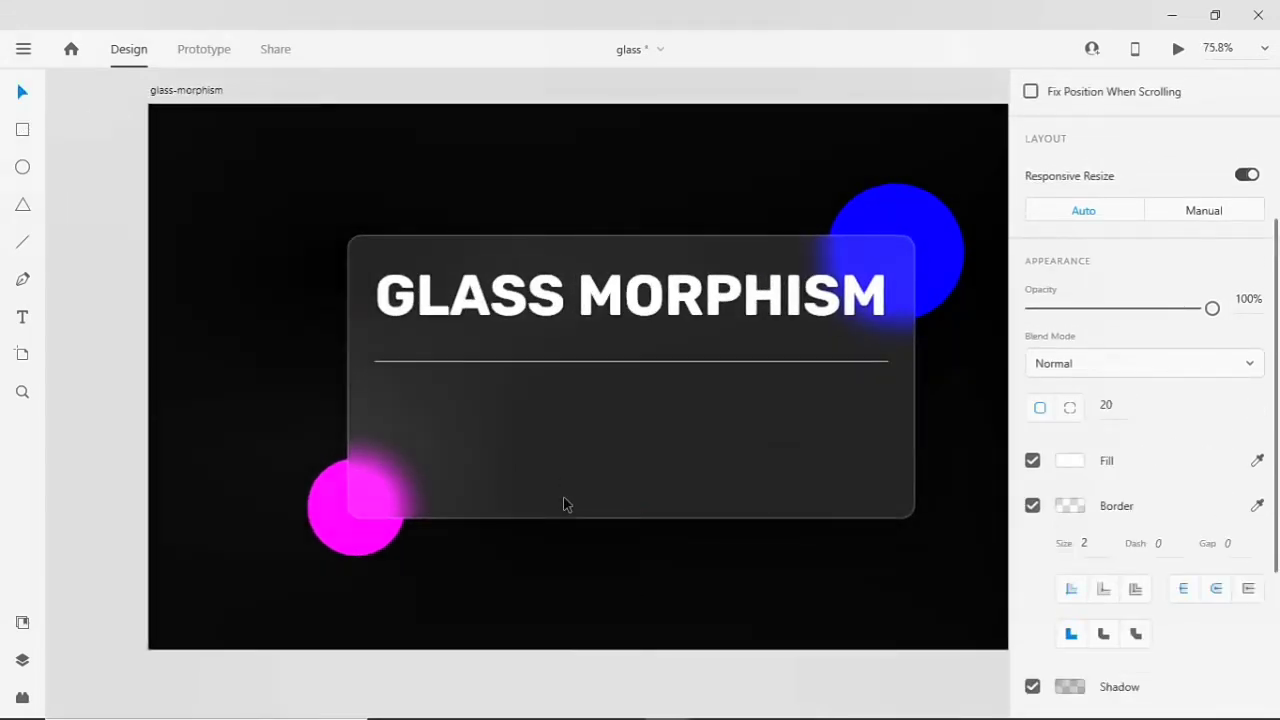
Type the subtitle 'Lets use adobe xd for creating glass effect' below the divider.
left_click(562, 600)
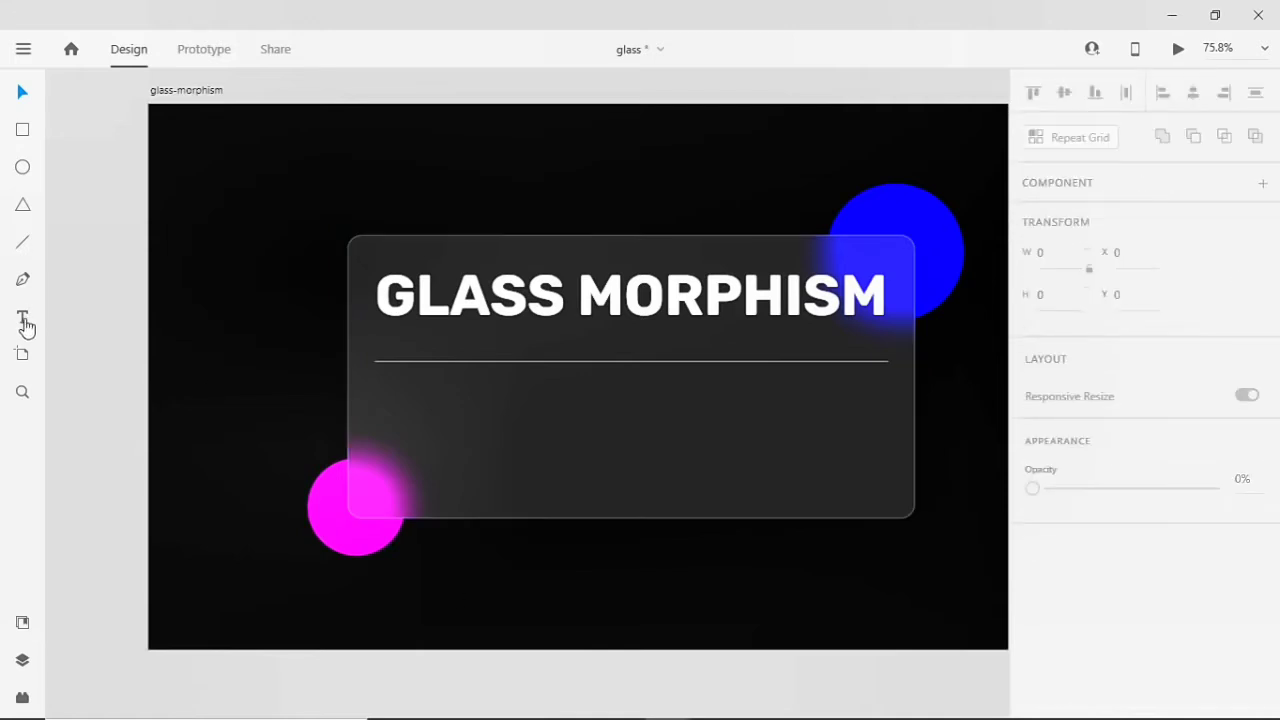
left_click(383, 392)
type("lets")
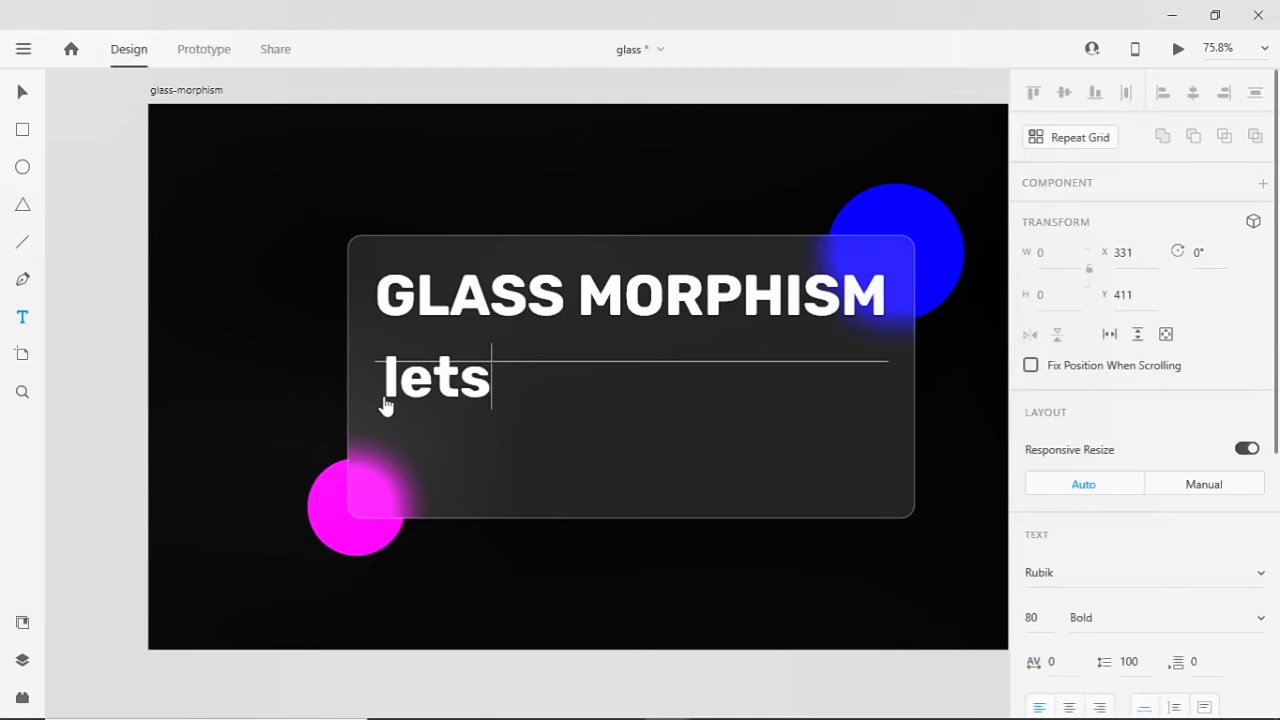
type(" use adobex")
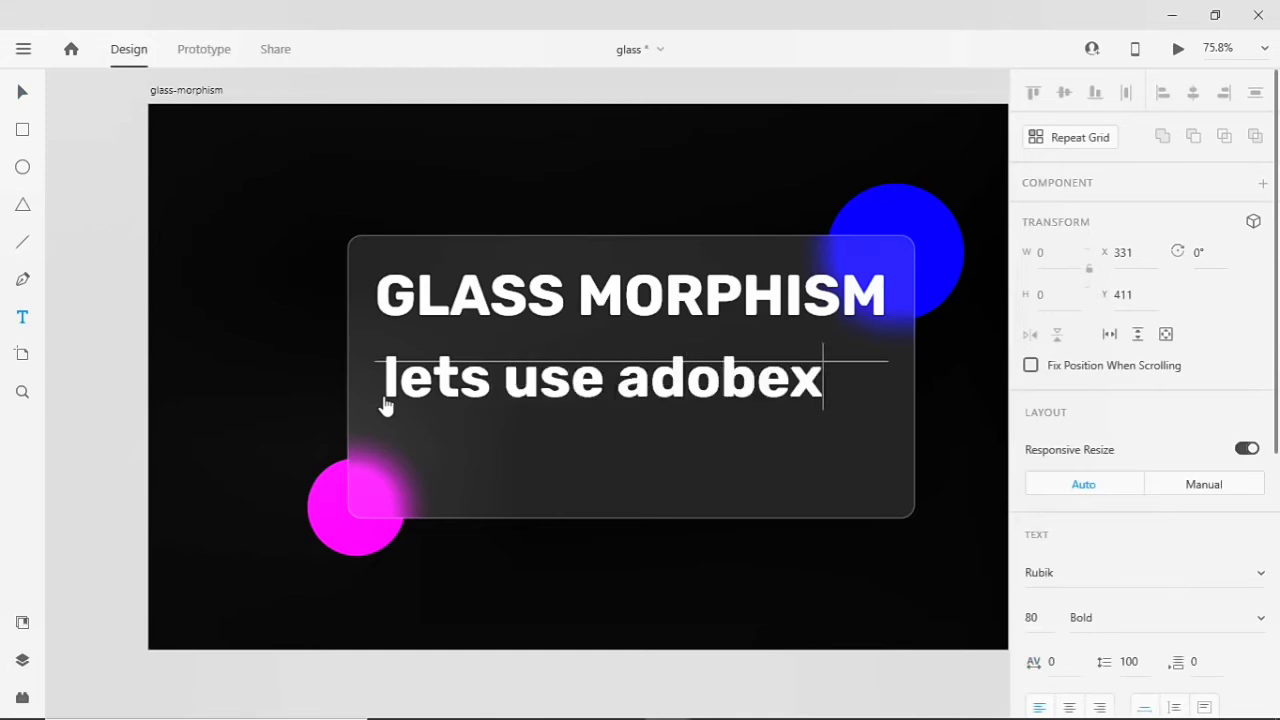
key("BackSpace")
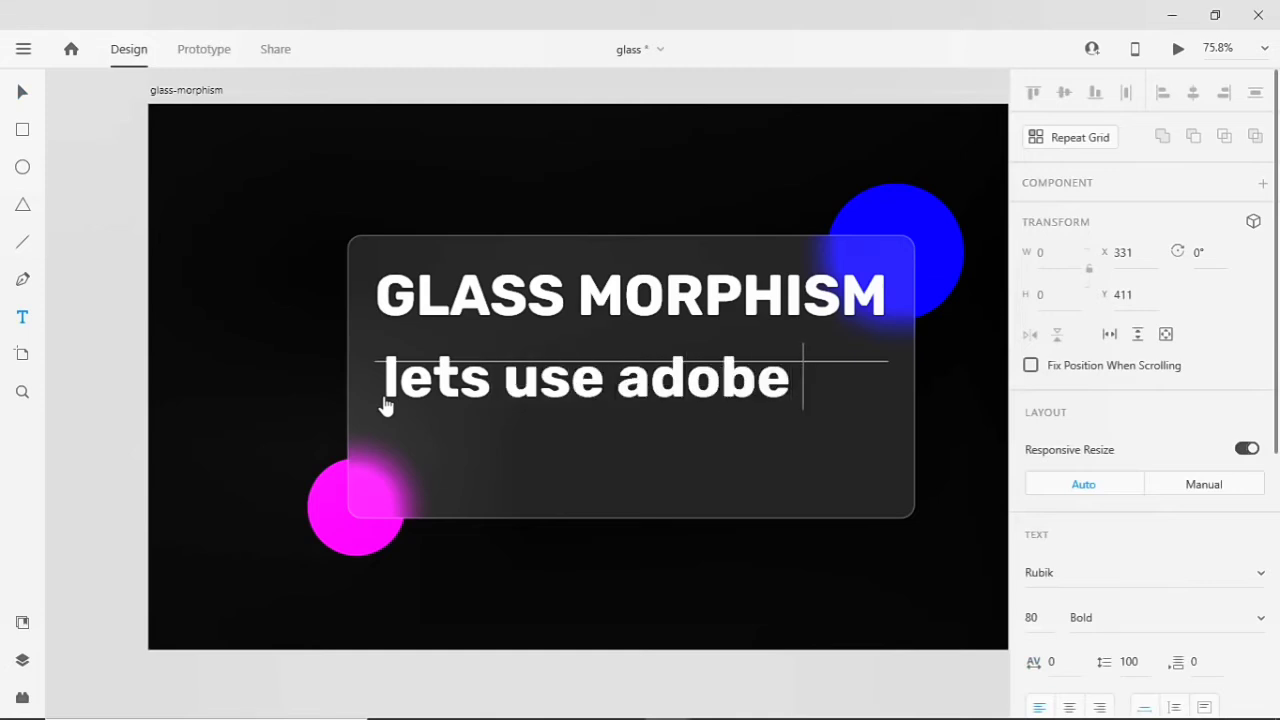
type("xd for")
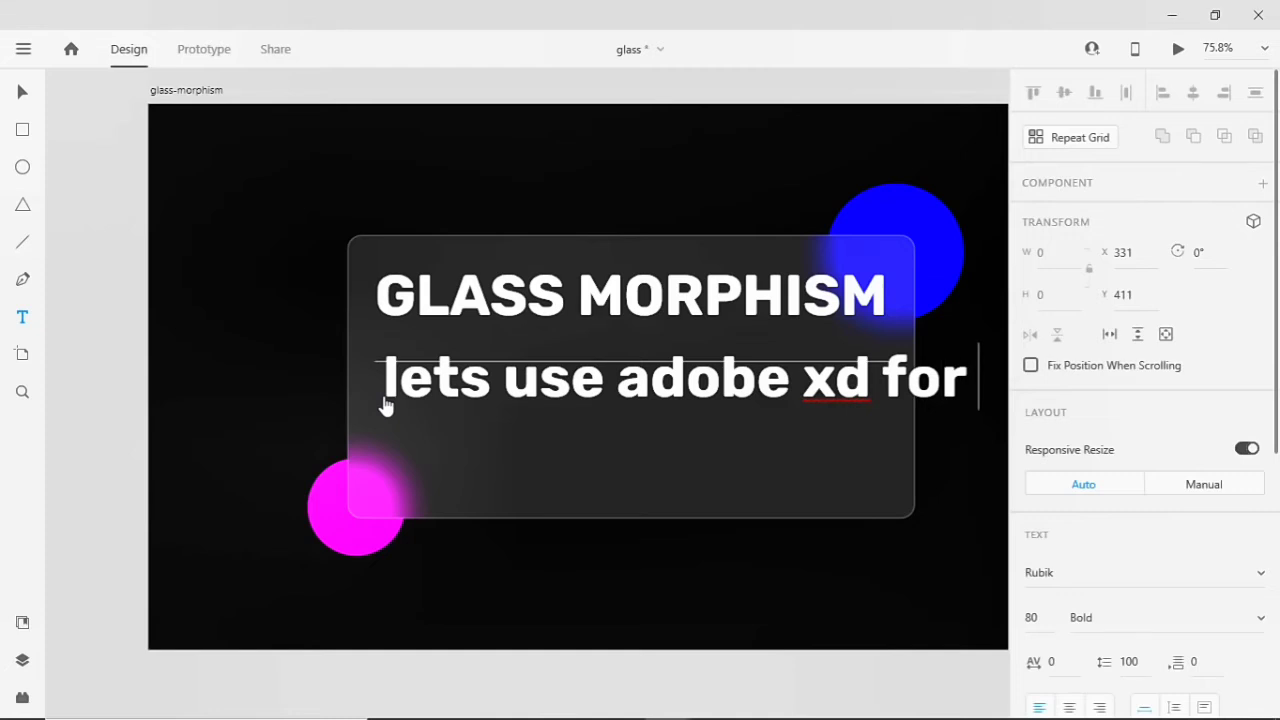
type(" c")
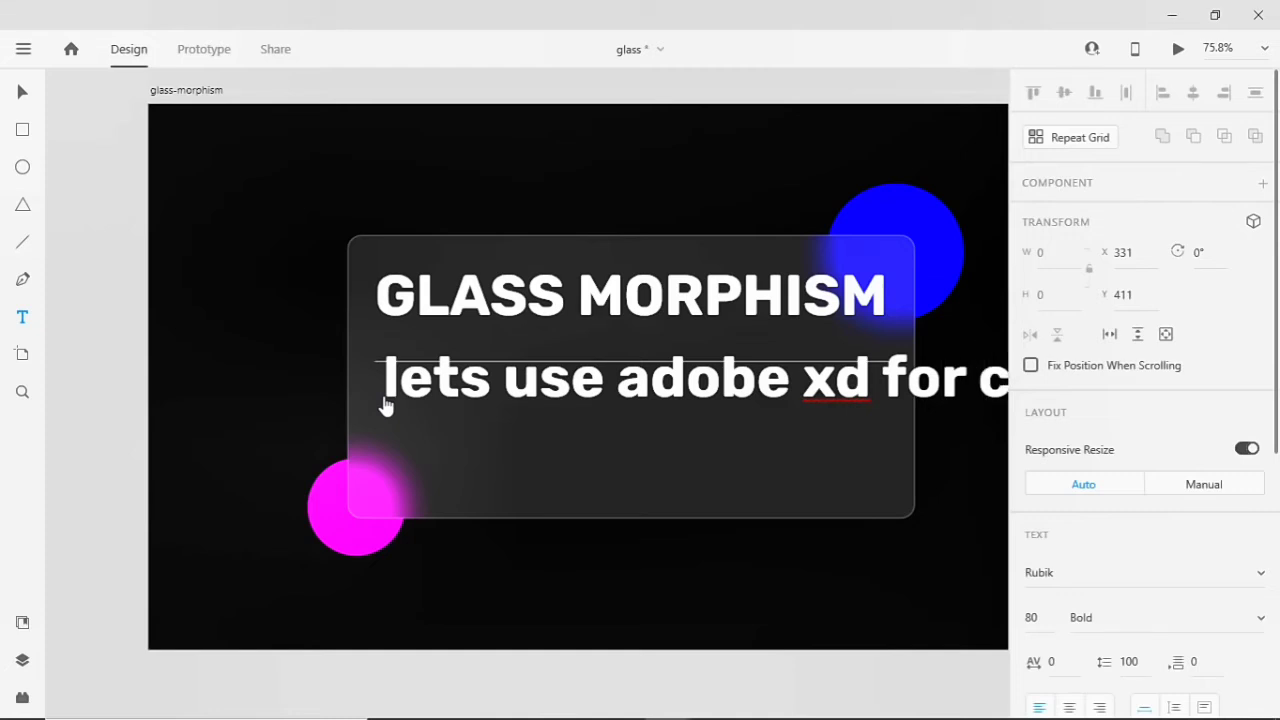
Set the subtitle to font size 24 with Light weight.
double_click(386, 405)
left_click(1045, 618)
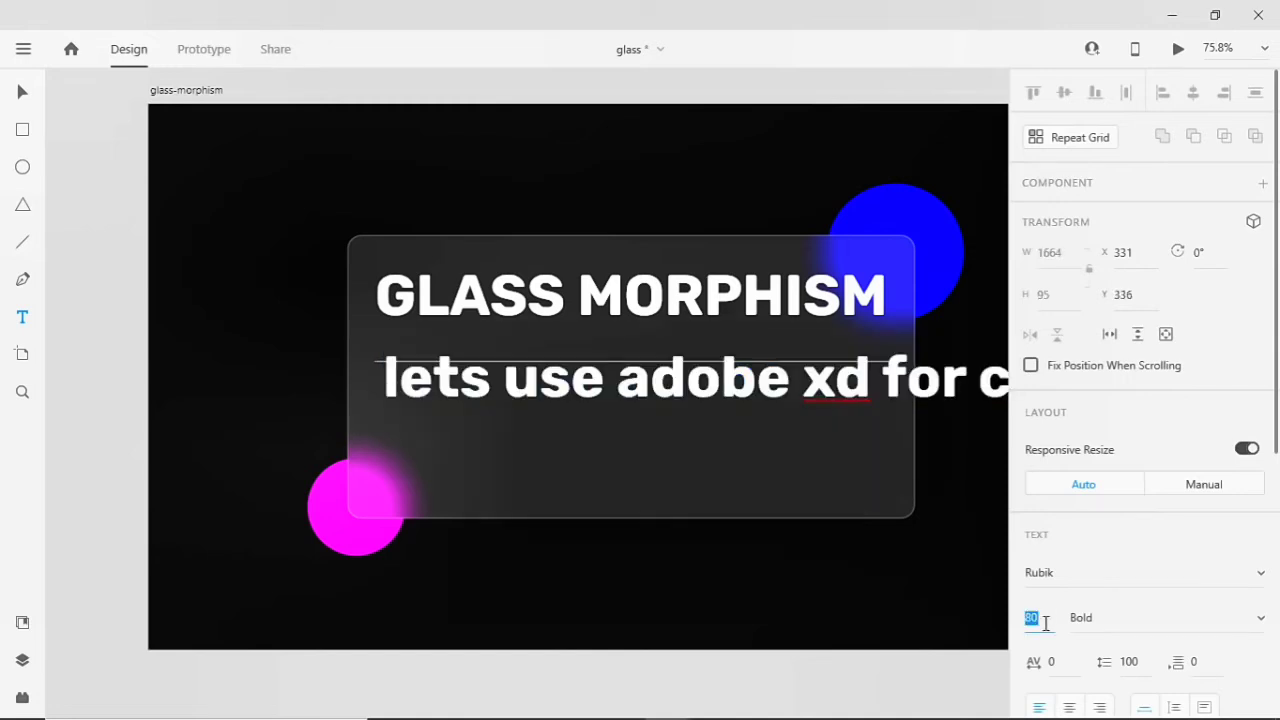
type("24")
key("Return")
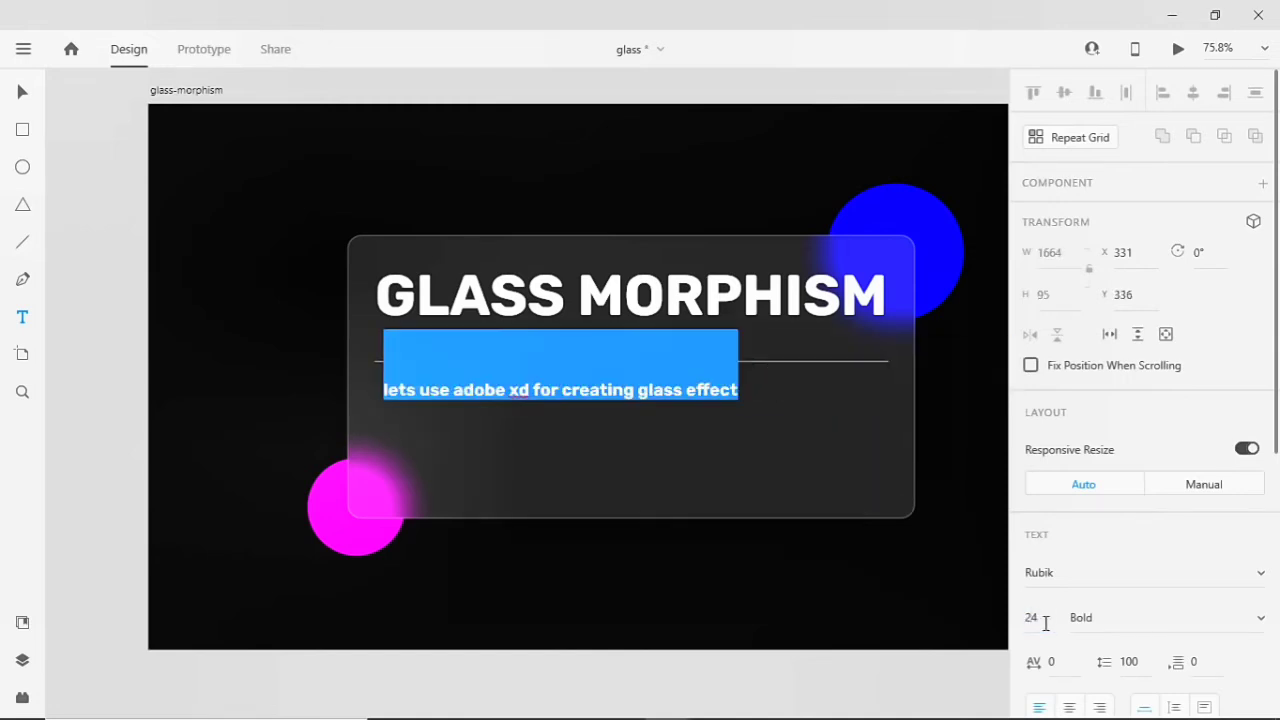
scroll(1170, 522, "down", 2)
scroll(1170, 522, "down", 1)
left_click(1106, 442)
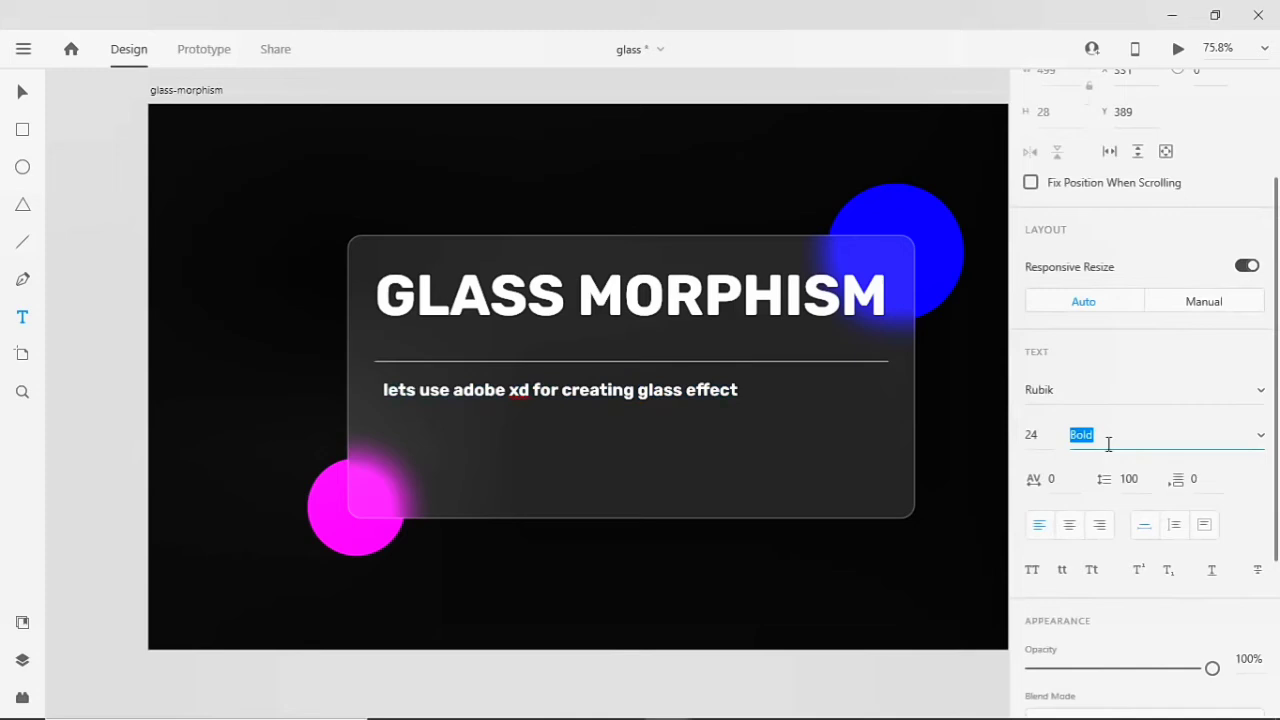
type("Light")
key("Return")
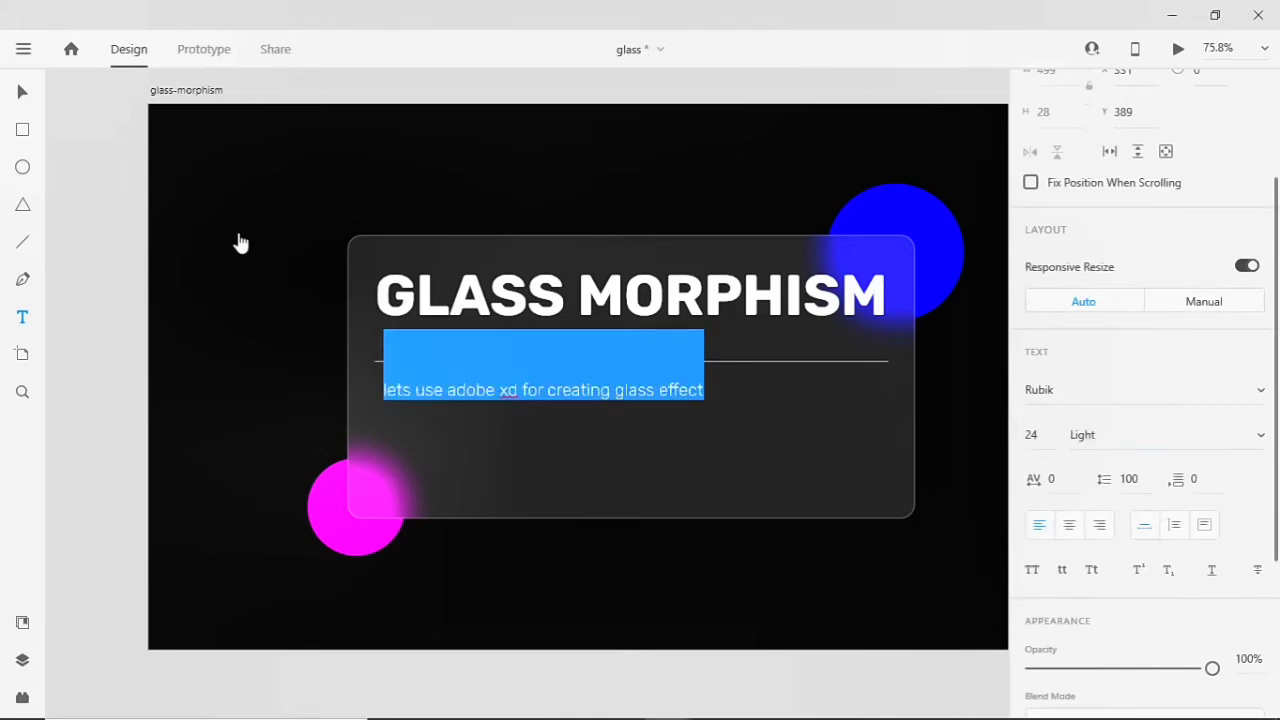
key("Escape")
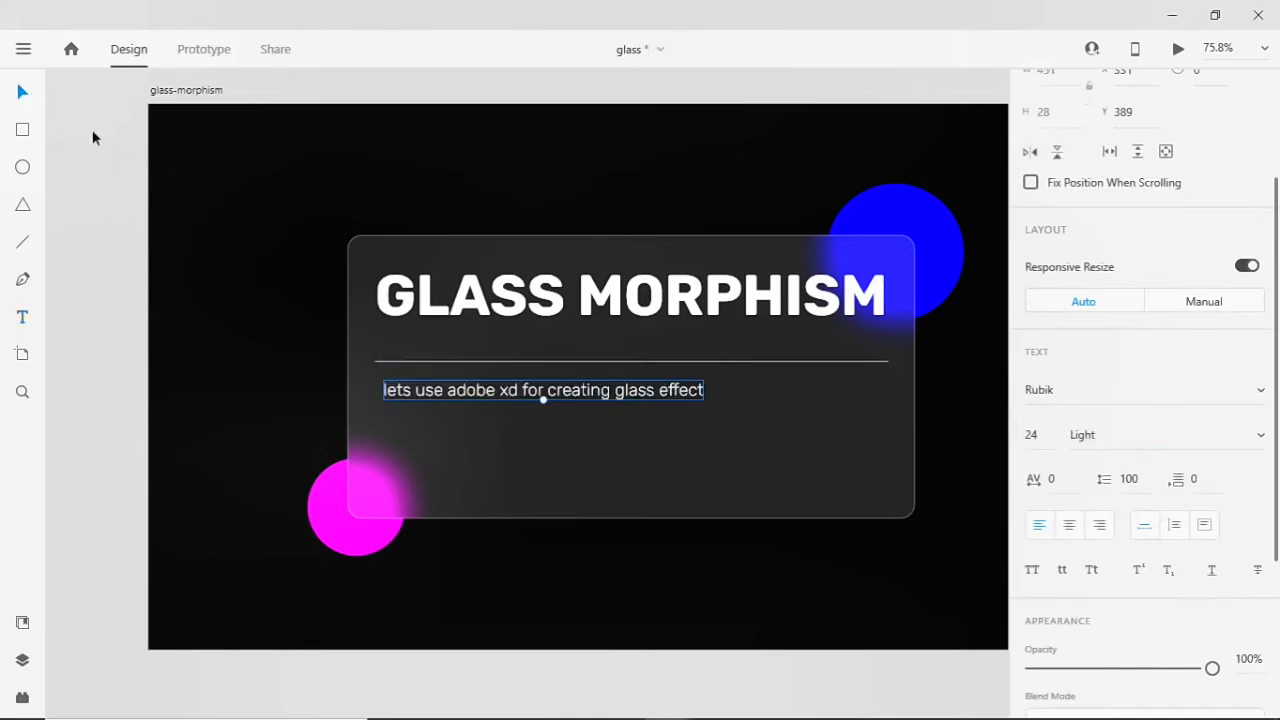
Capitalize the subtitle's first word, 'Lets'.
double_click(417, 393)
double_click(398, 391)
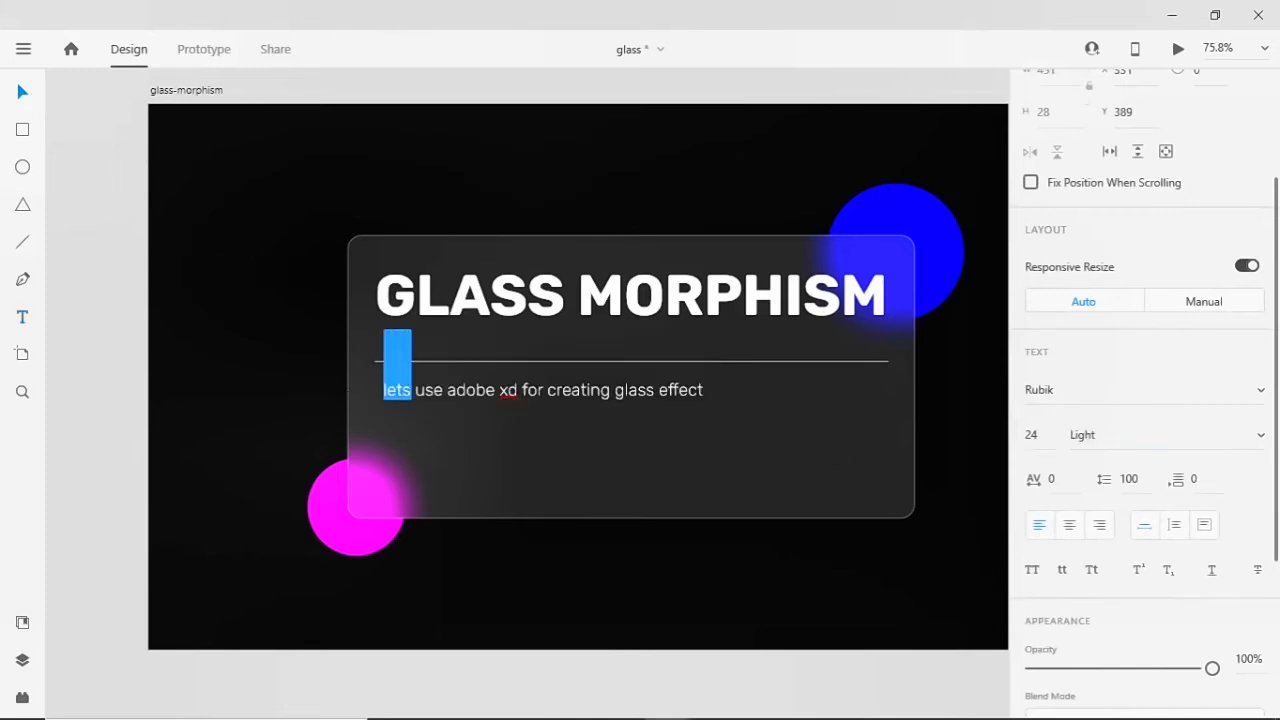
left_click(1092, 572)
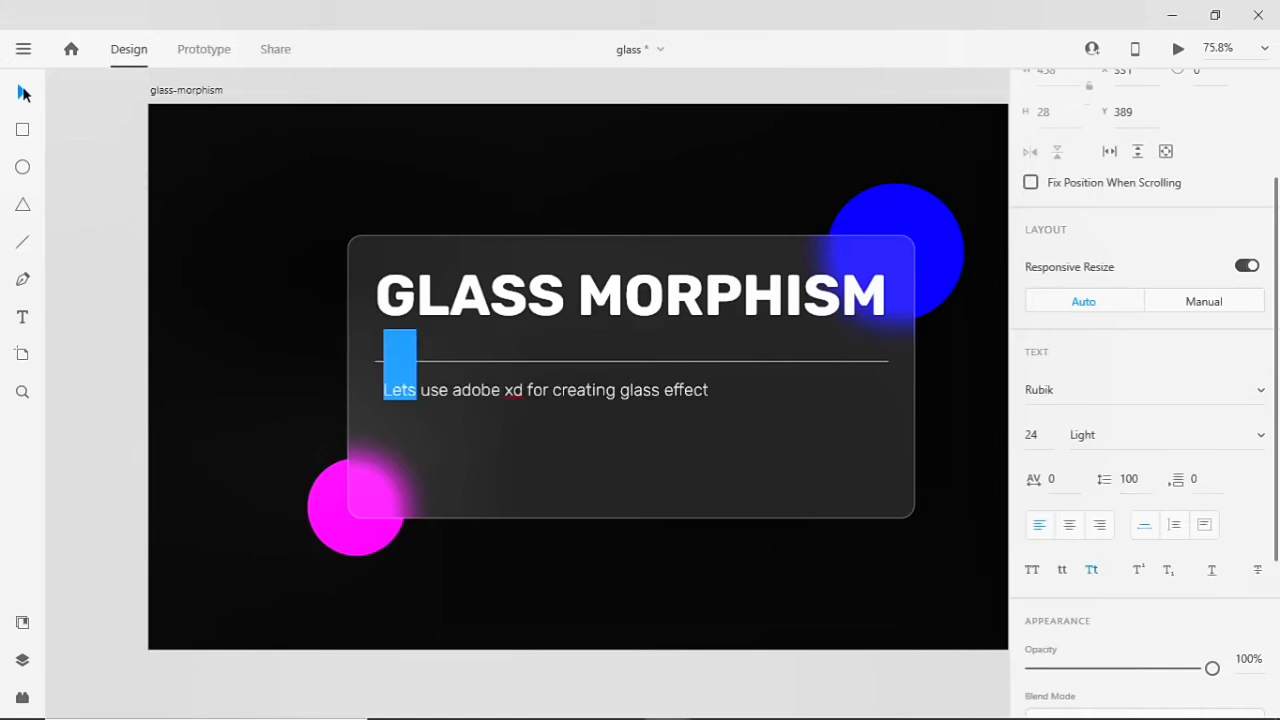
key("Escape")
Centre the subtitle horizontally in the card and nudge it slightly lower.
scroll(755, 411, "up", 3)
scroll(1190, 130, "up", 3)
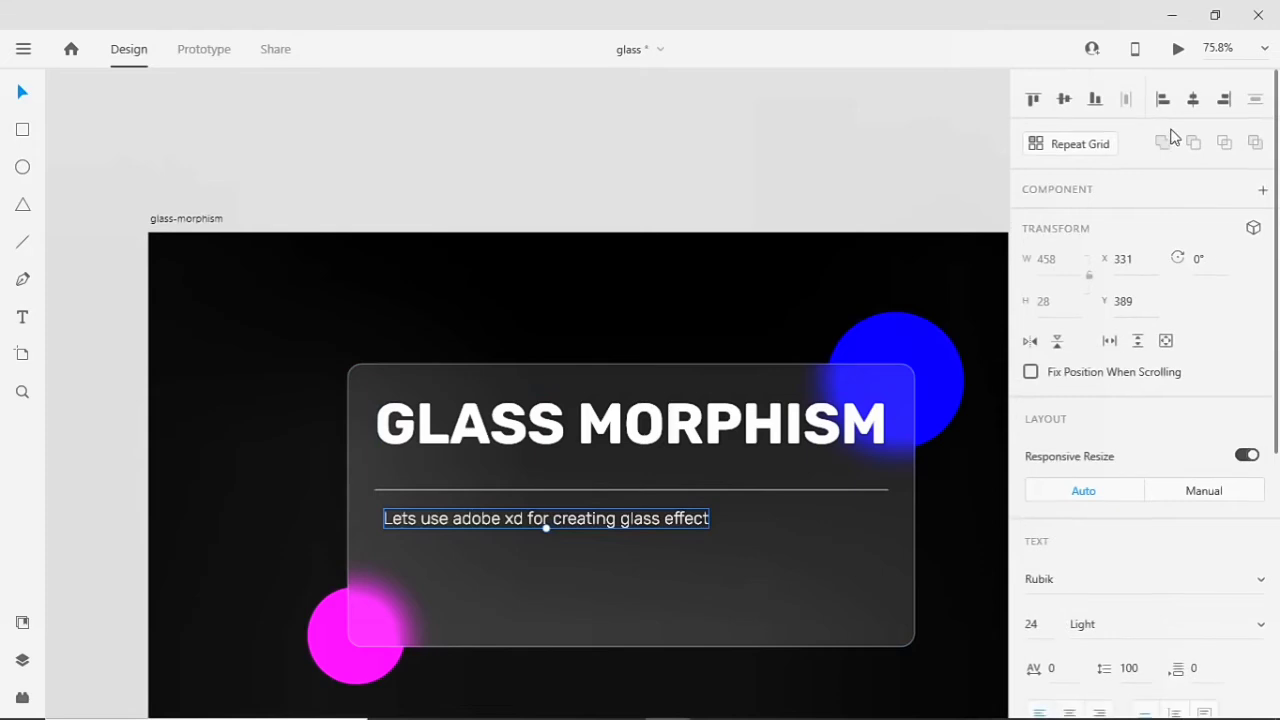
left_click(1193, 100)
scroll(631, 449, "down", 3)
left_click_drag(731, 398, 723, 406)
left_click(743, 557)
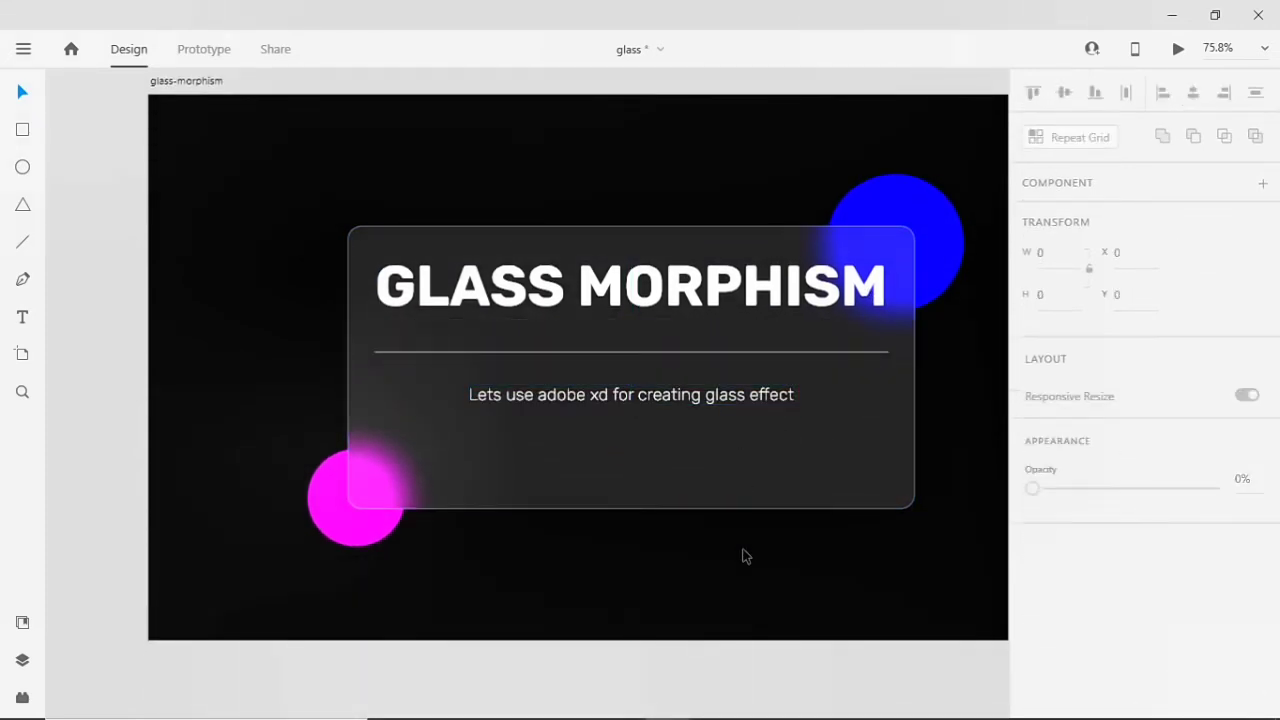
scroll(743, 557, "up", 2)
scroll(743, 557, "up", 3)
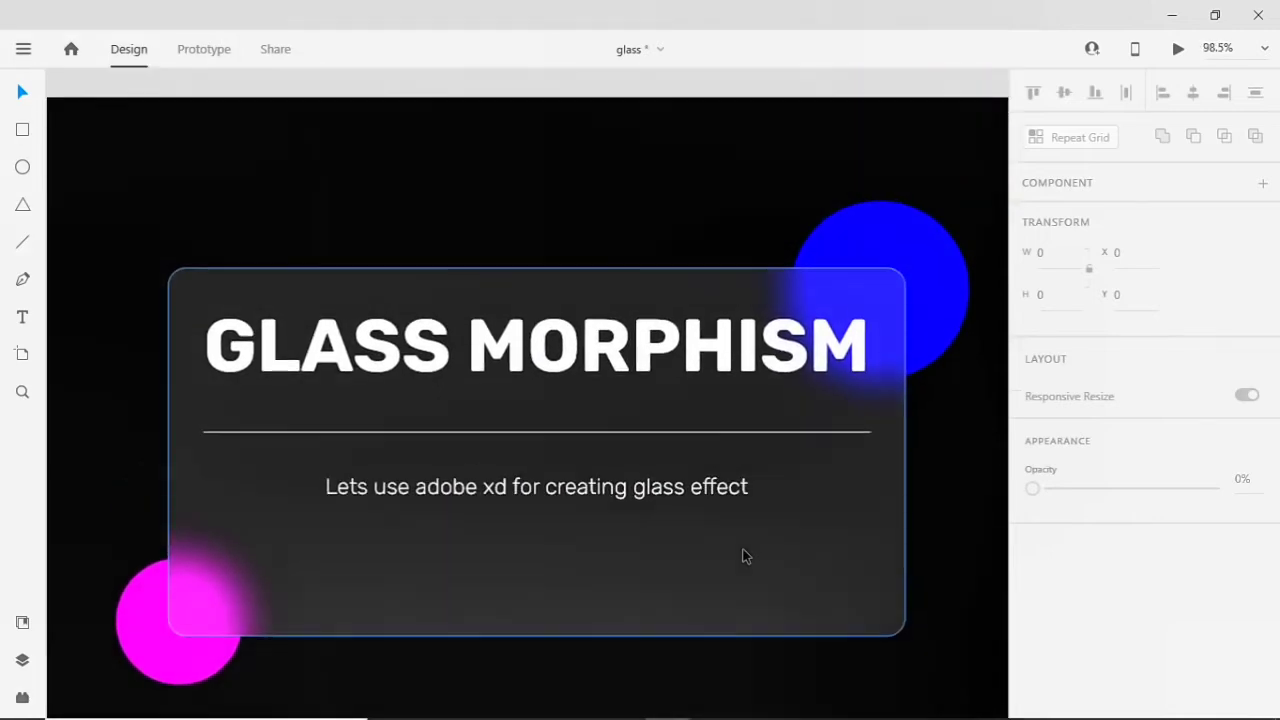
scroll(743, 557, "down", 2)
scroll(743, 557, "down", 2)
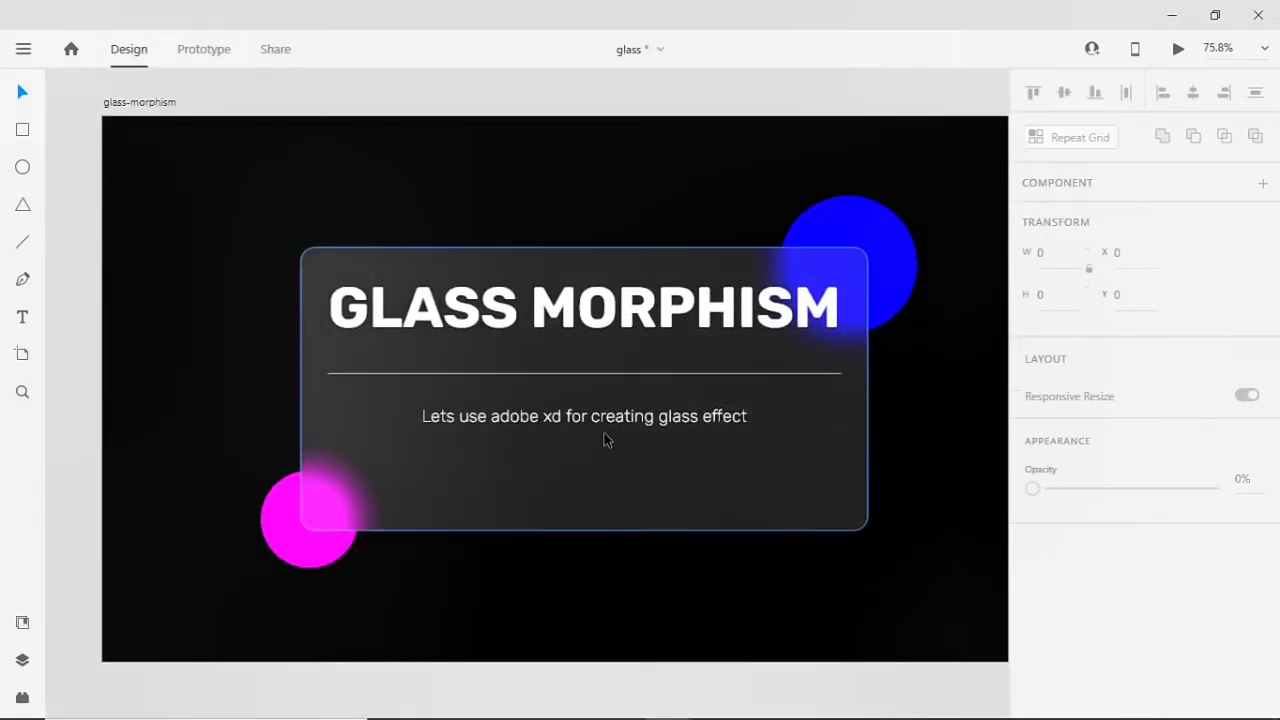
left_click(613, 426)
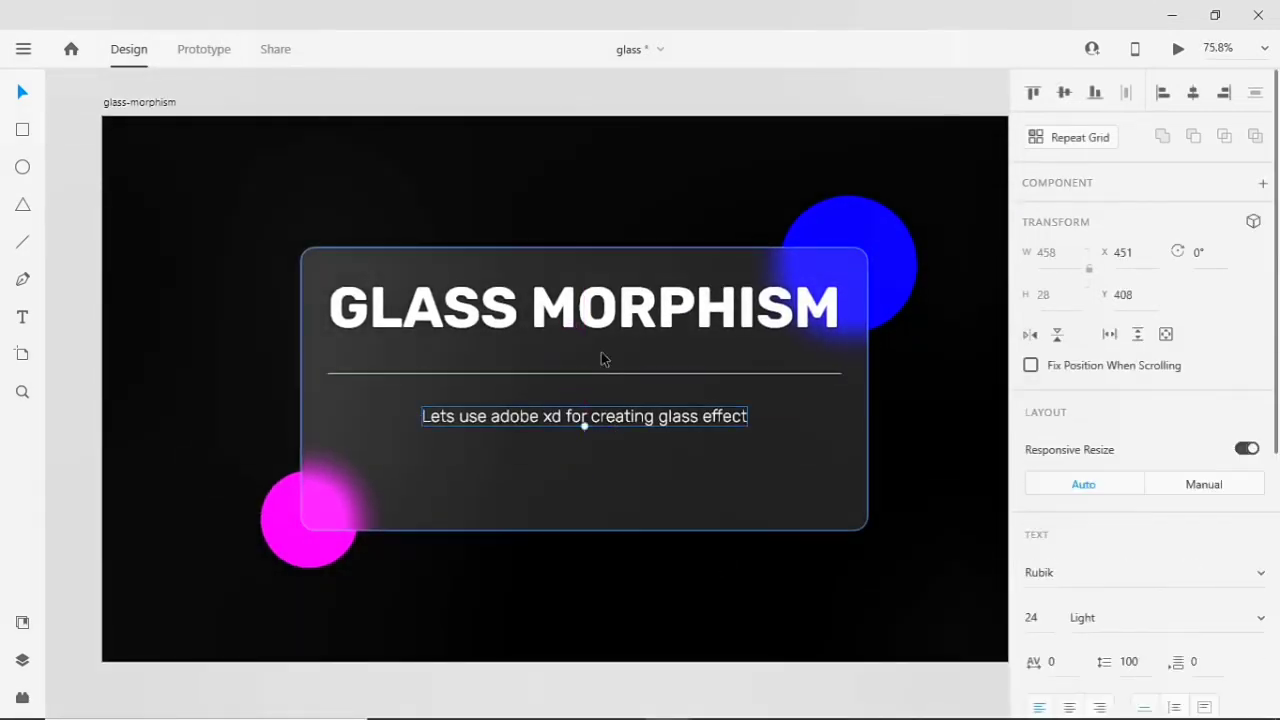
Draw a button rectangle below the subtitle.
left_click(580, 505)
scroll(560, 540, "down", 1)
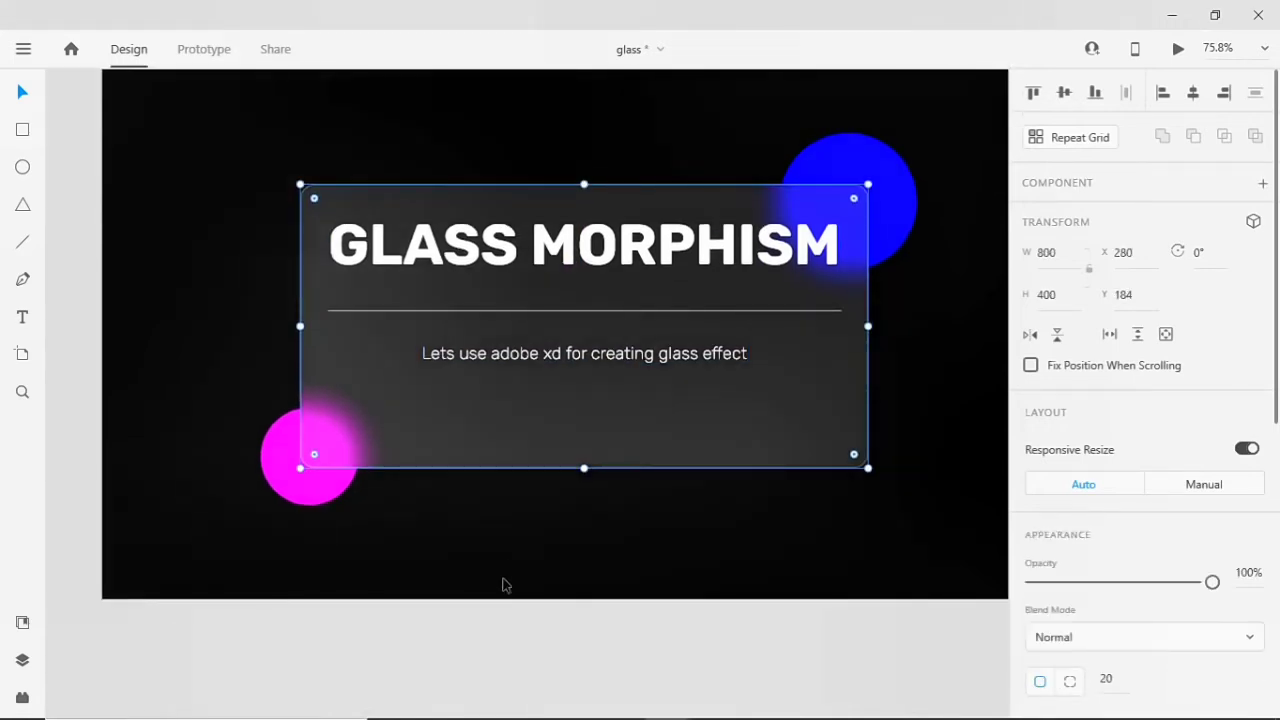
left_click(233, 419)
left_click(22, 130)
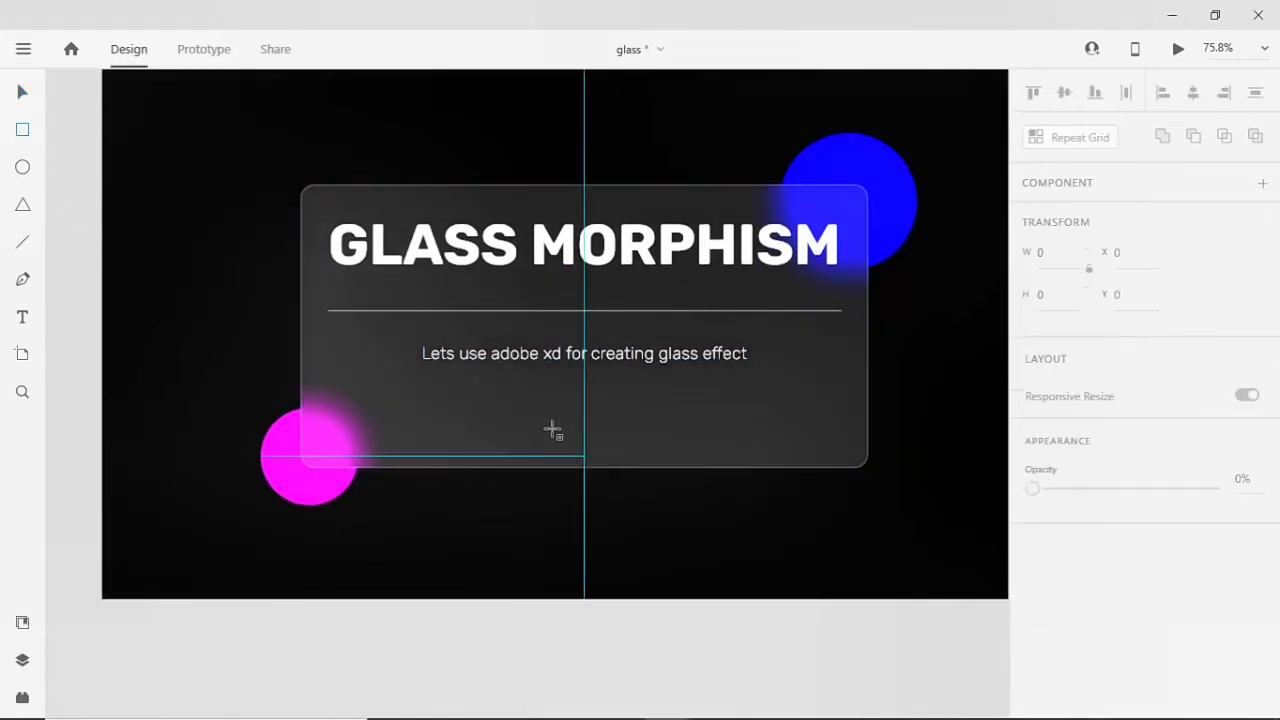
mouse_move(487, 389)
left_mouse_down()
mouse_move(603, 440)
mouse_move(688, 444)
left_mouse_up()
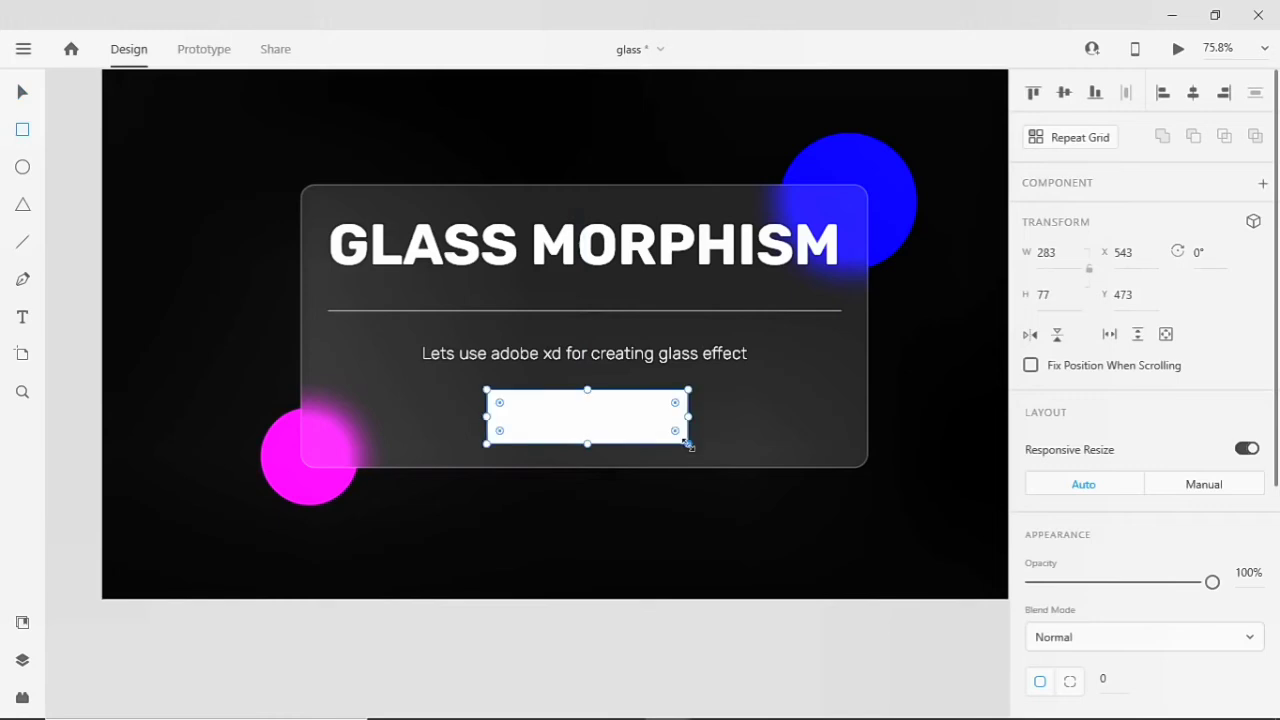
Size the rectangle to 200×56 and centre it horizontally in the card.
left_click(1058, 300)
type("56")
key("Return")
left_click(1058, 260)
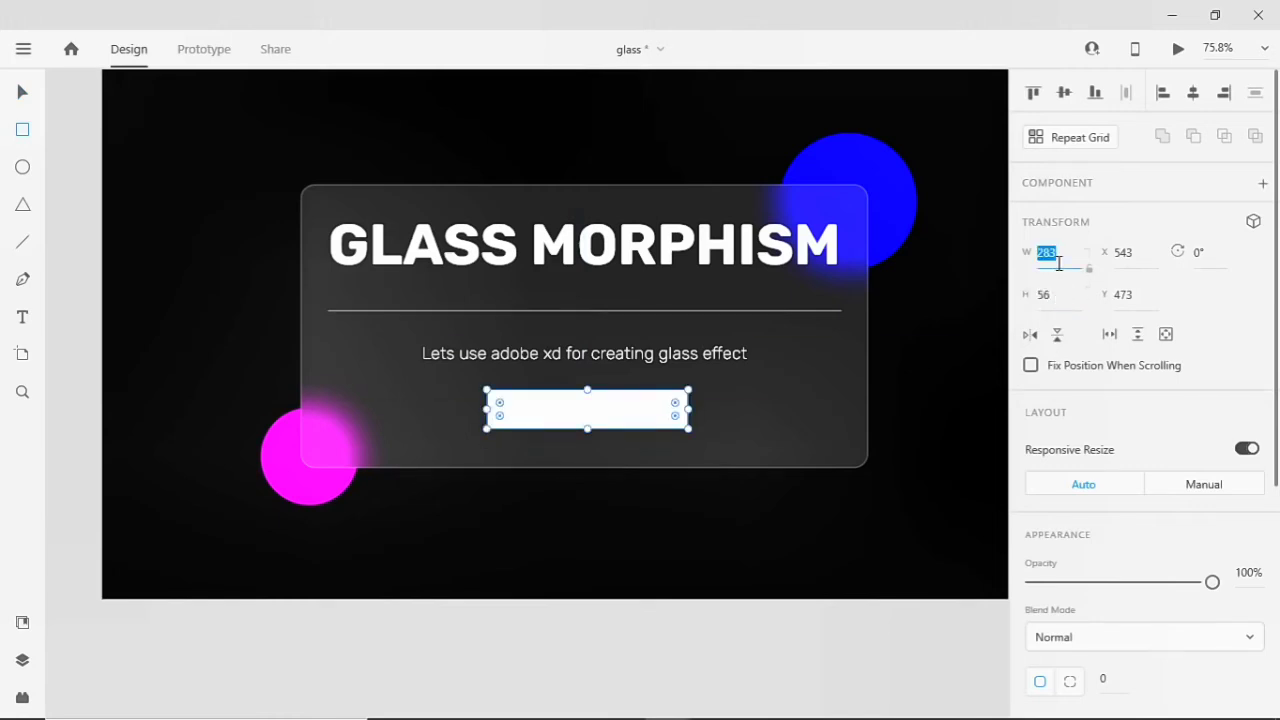
type("3")
key("Return")
left_click(1192, 96)
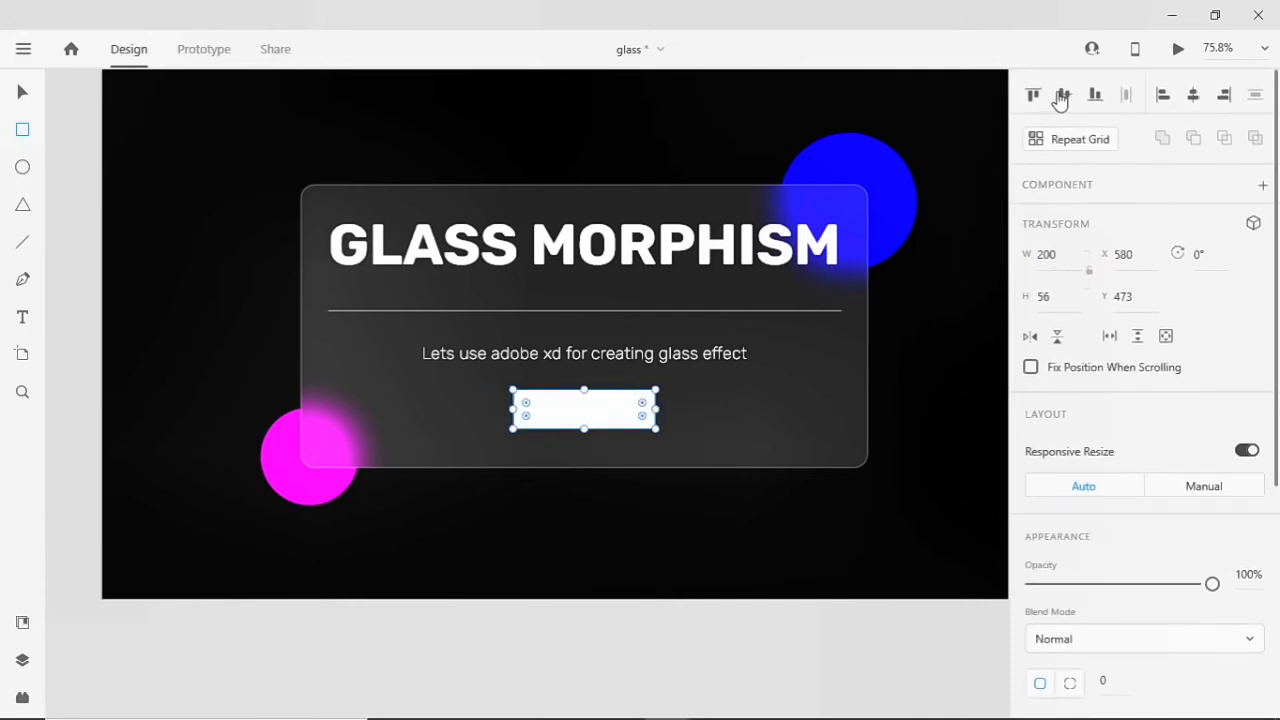
left_click(1061, 100)
scroll(1134, 345, "down", 2)
key("ctrl+z")
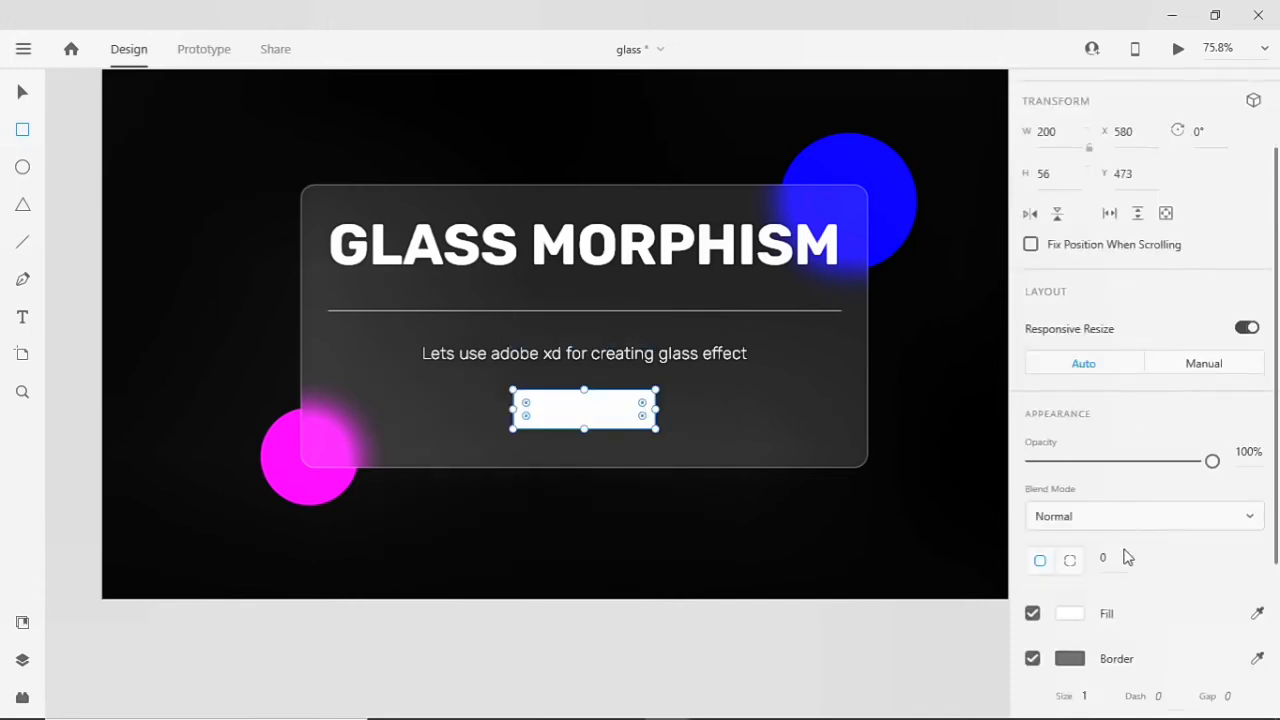
Give the button corner radius 4, no border, and the blue circle's fill colour.
left_click(1115, 557)
type("4")
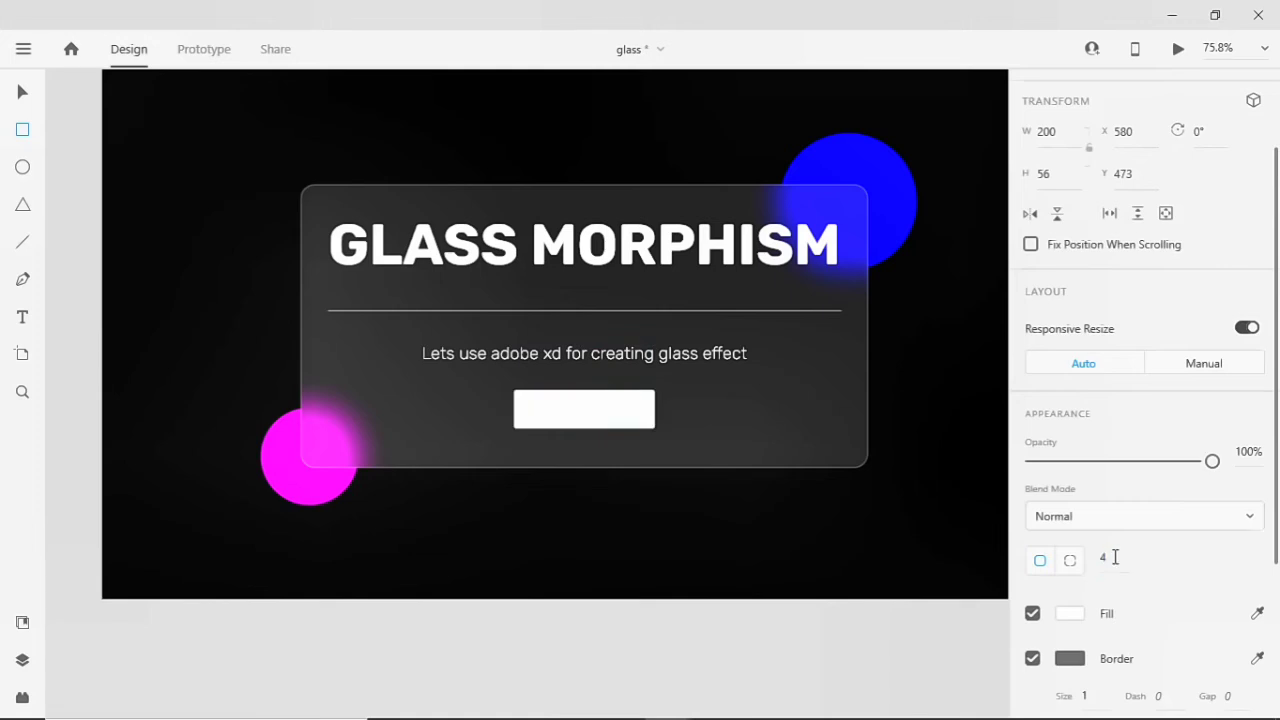
scroll(1115, 557, "down", 3)
left_click(1034, 415)
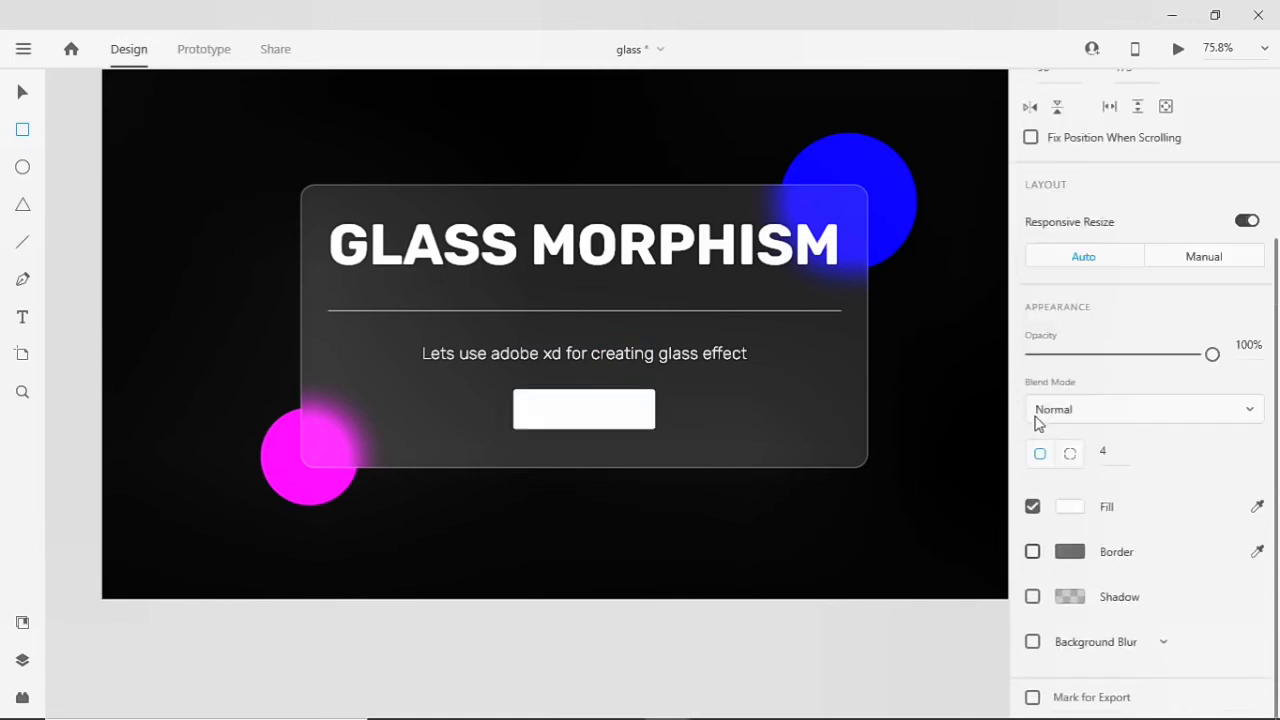
left_click(1257, 506)
left_click(877, 166)
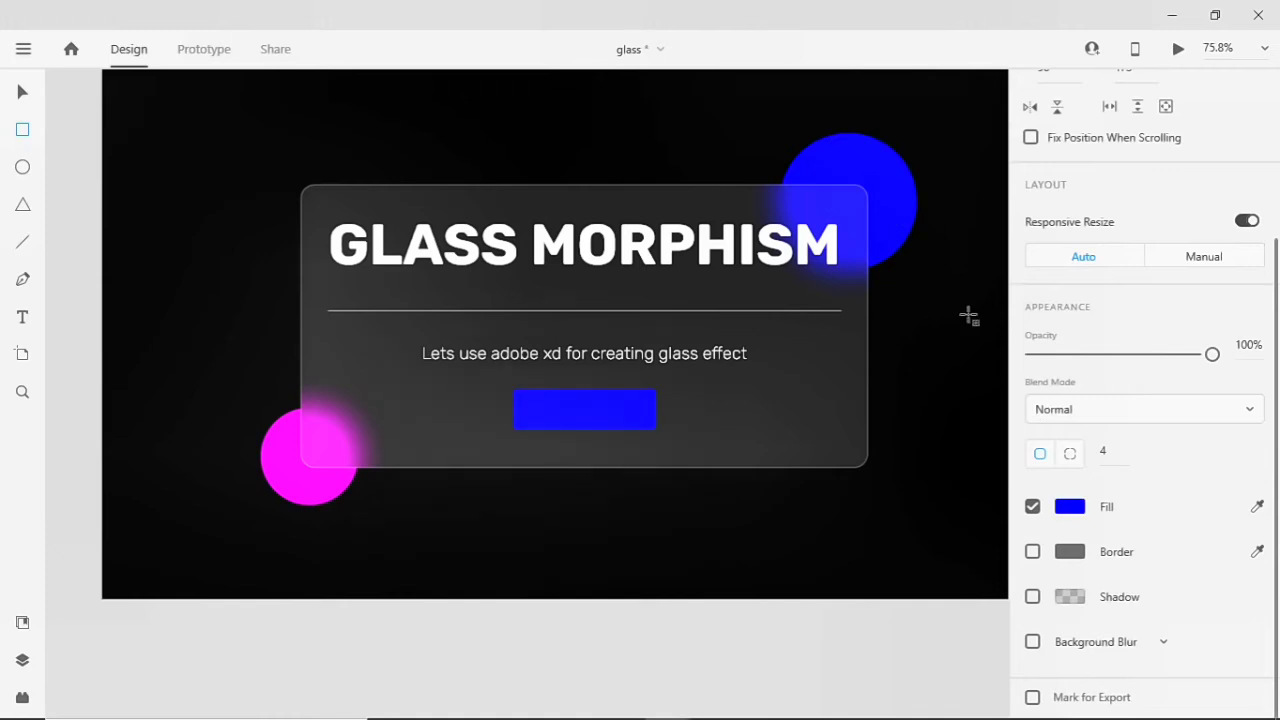
left_click(22, 92)
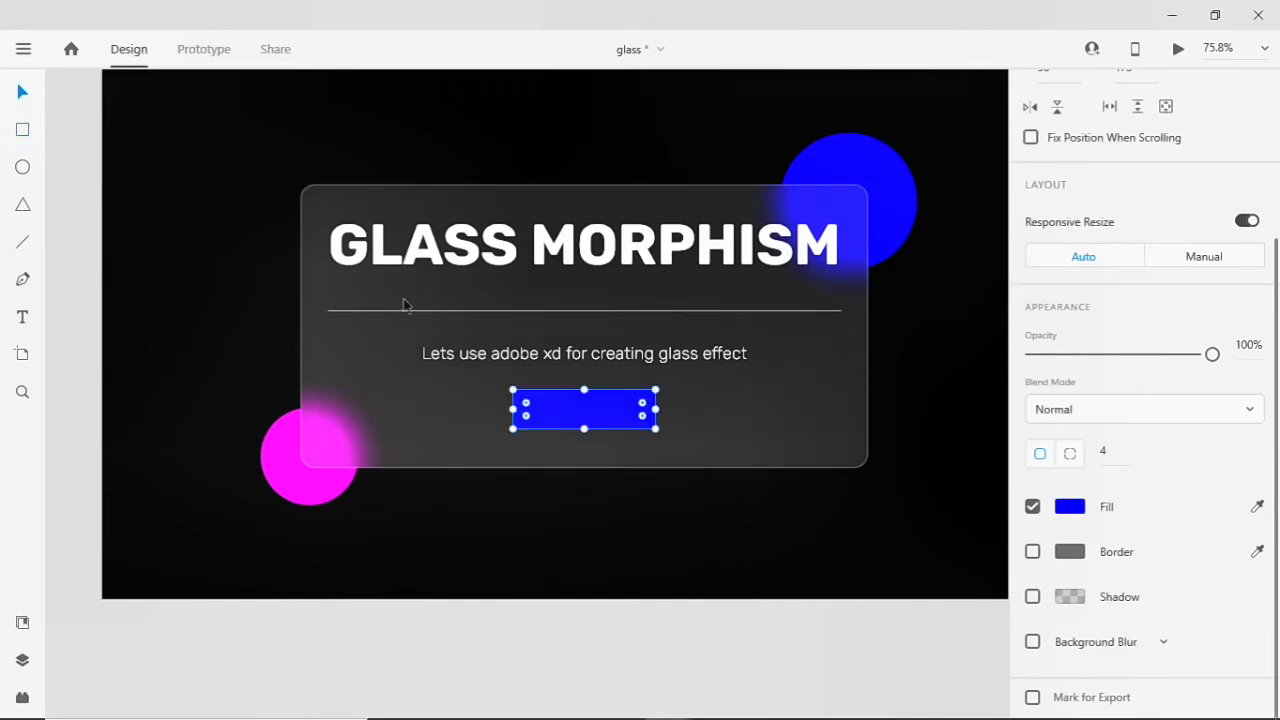
Type the label 'Let's try xd' on the blue button, fixing its capitalization.
scroll(646, 446, "up", 5)
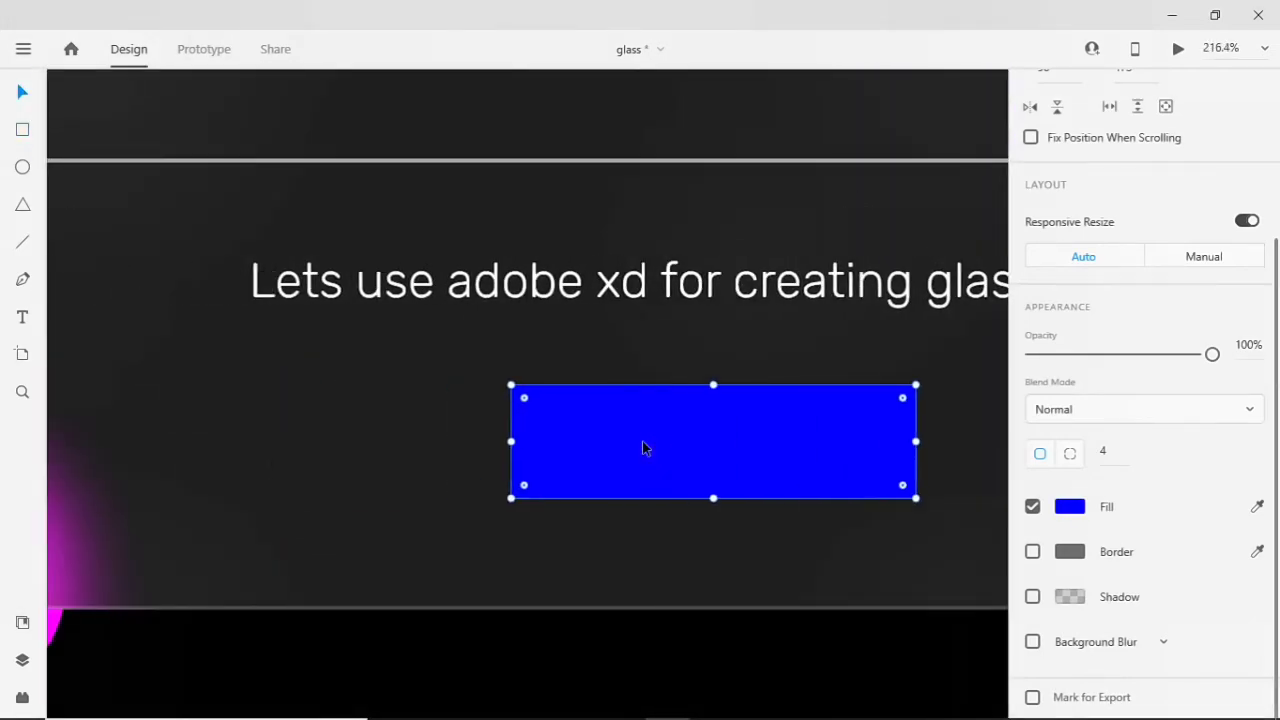
key("t")
left_click(672, 451)
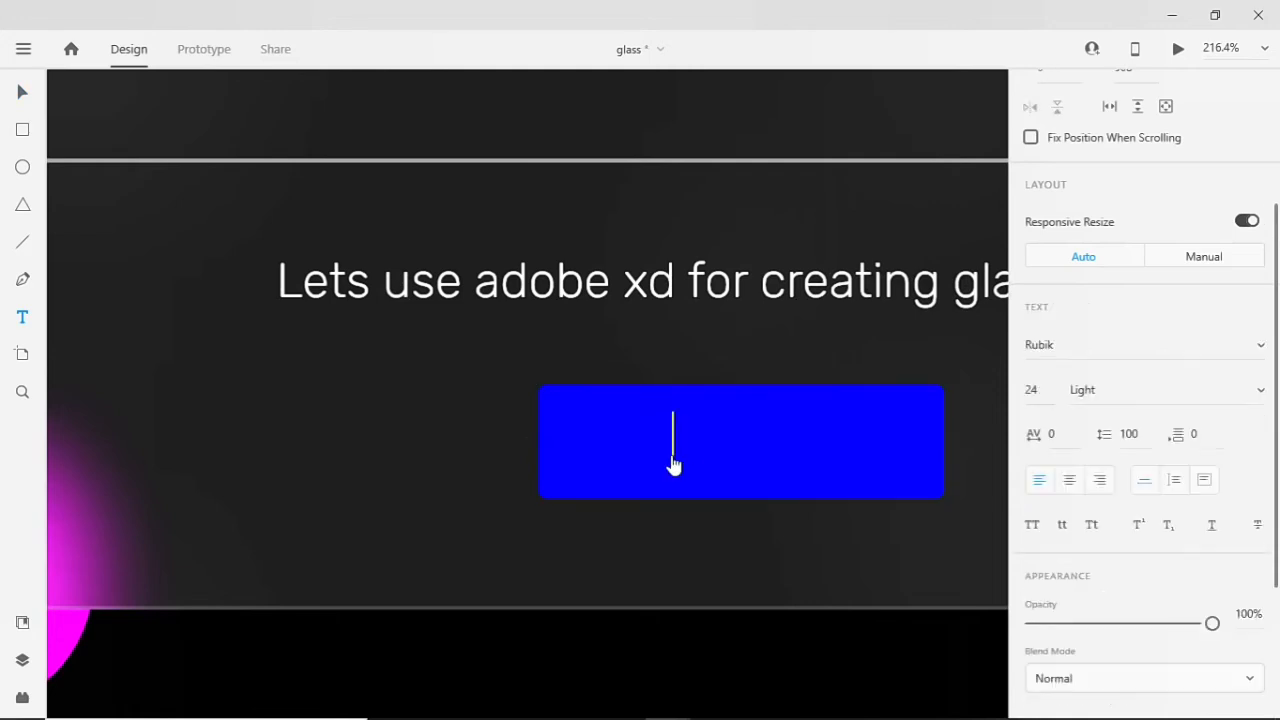
type("lest")
key("BackSpace")
key("BackSpace")
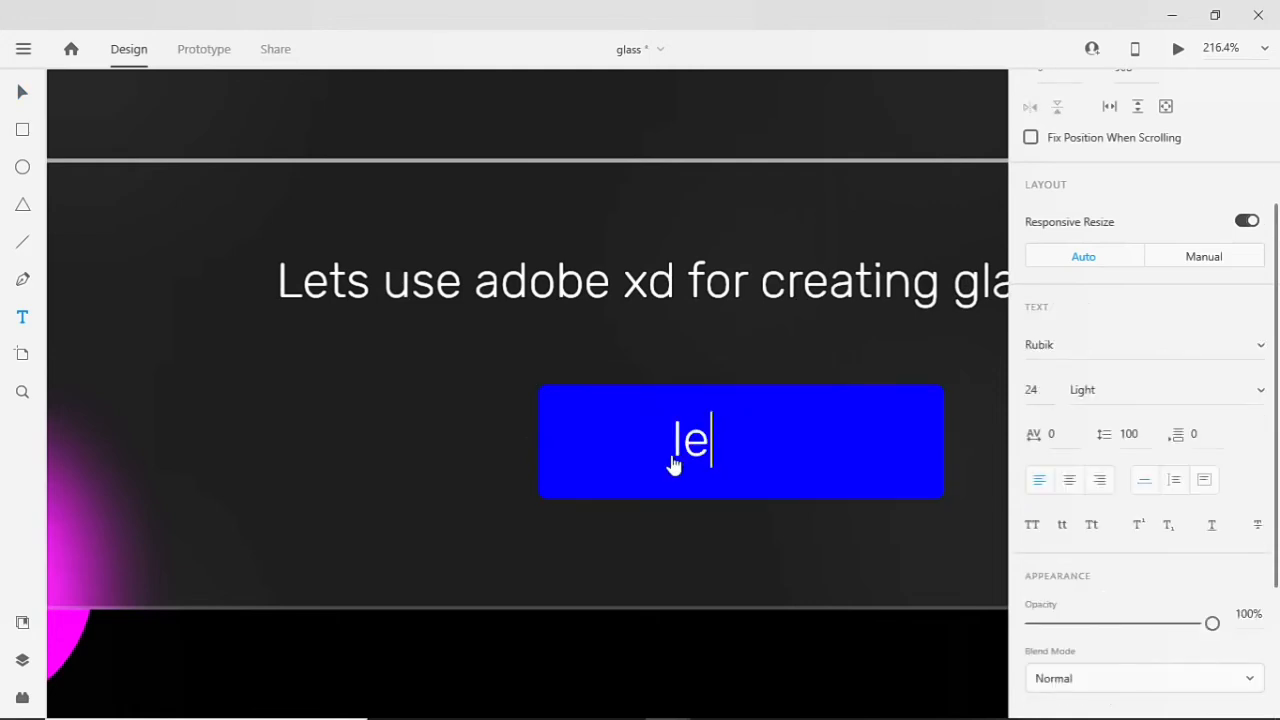
type("t's tr")
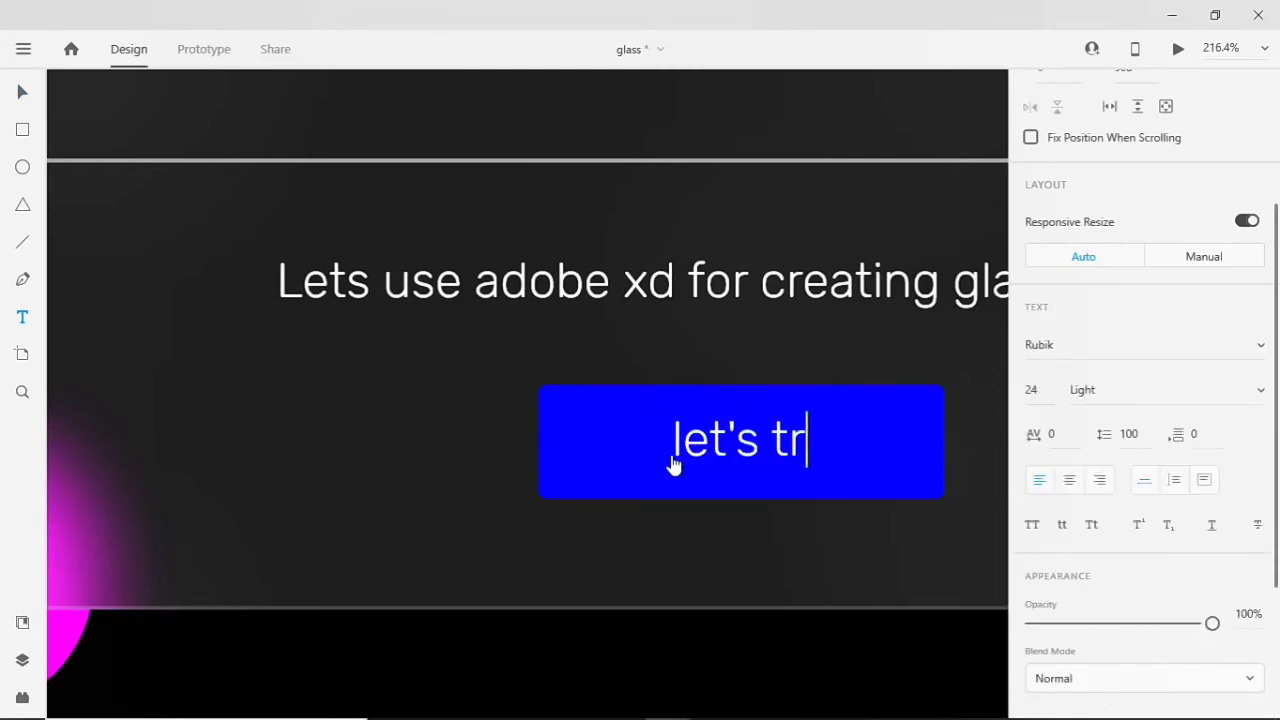
type("y Xd")
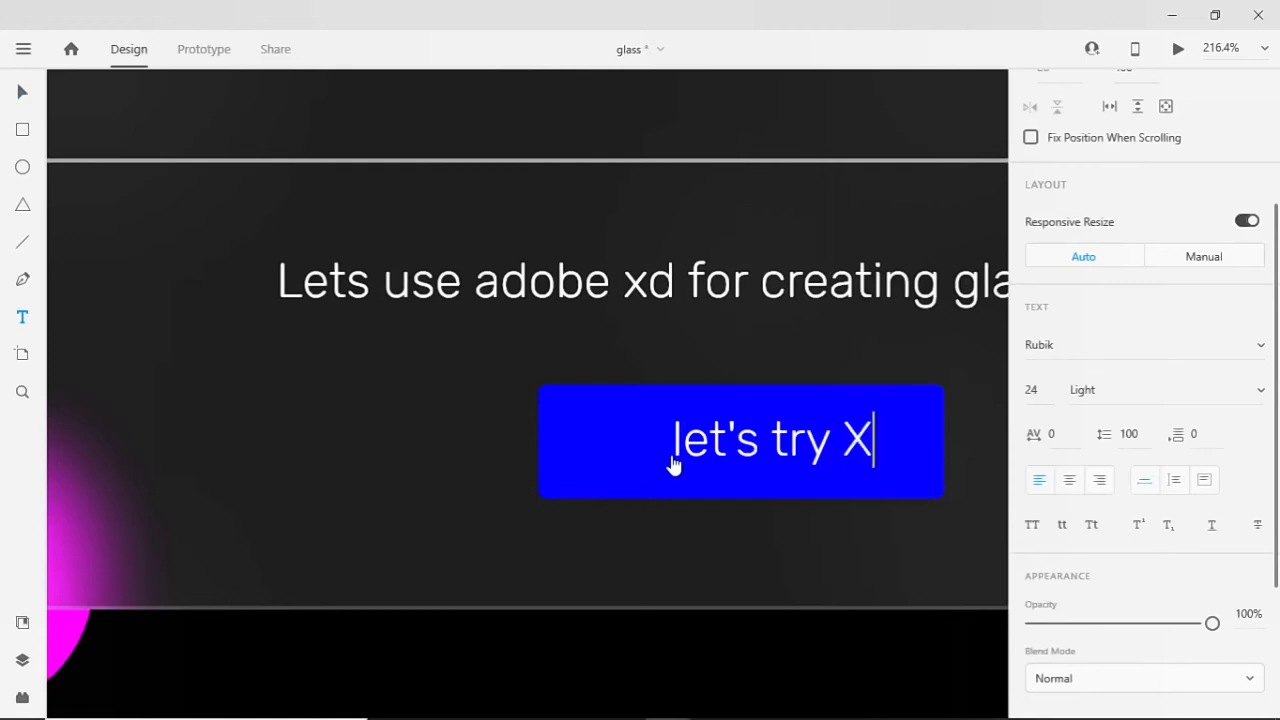
key("Left")
key("Left")
key("Left")
key("Left")
key("Left")
key("Left")
key("Left")
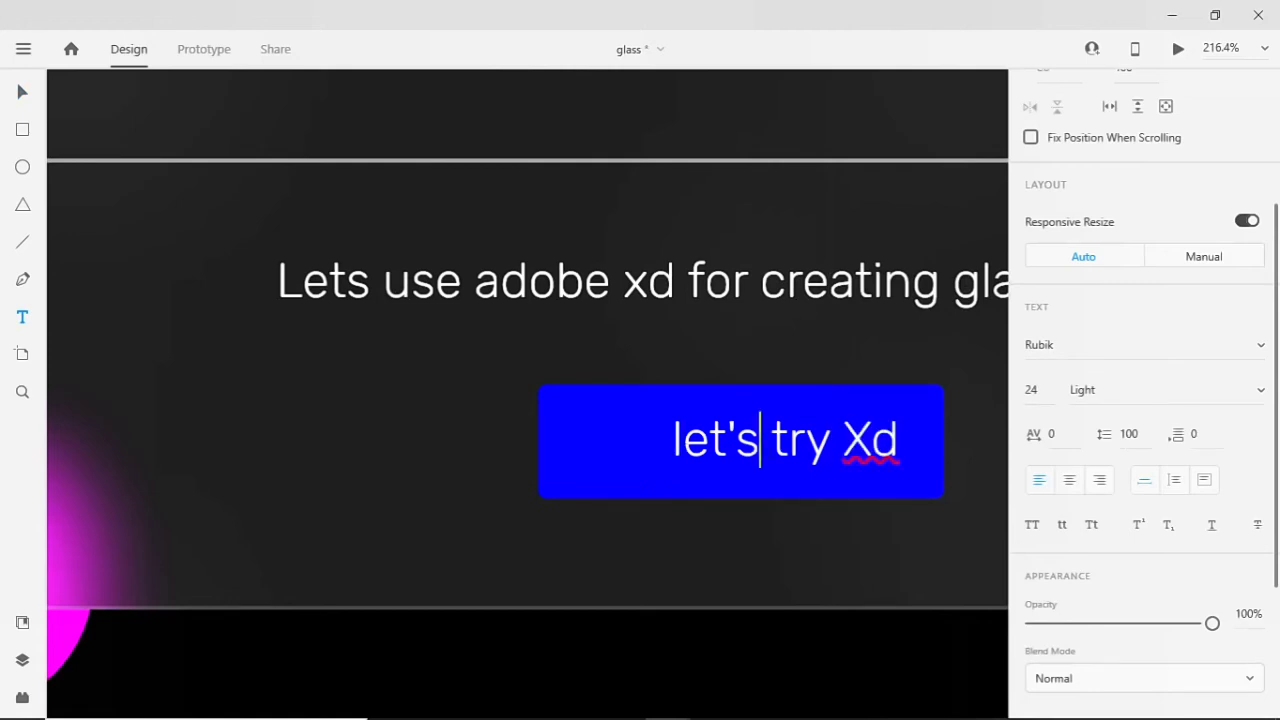
key("Left")
key("Left")
key("Left")
key("Left")
key("BackSpace")
type("L")
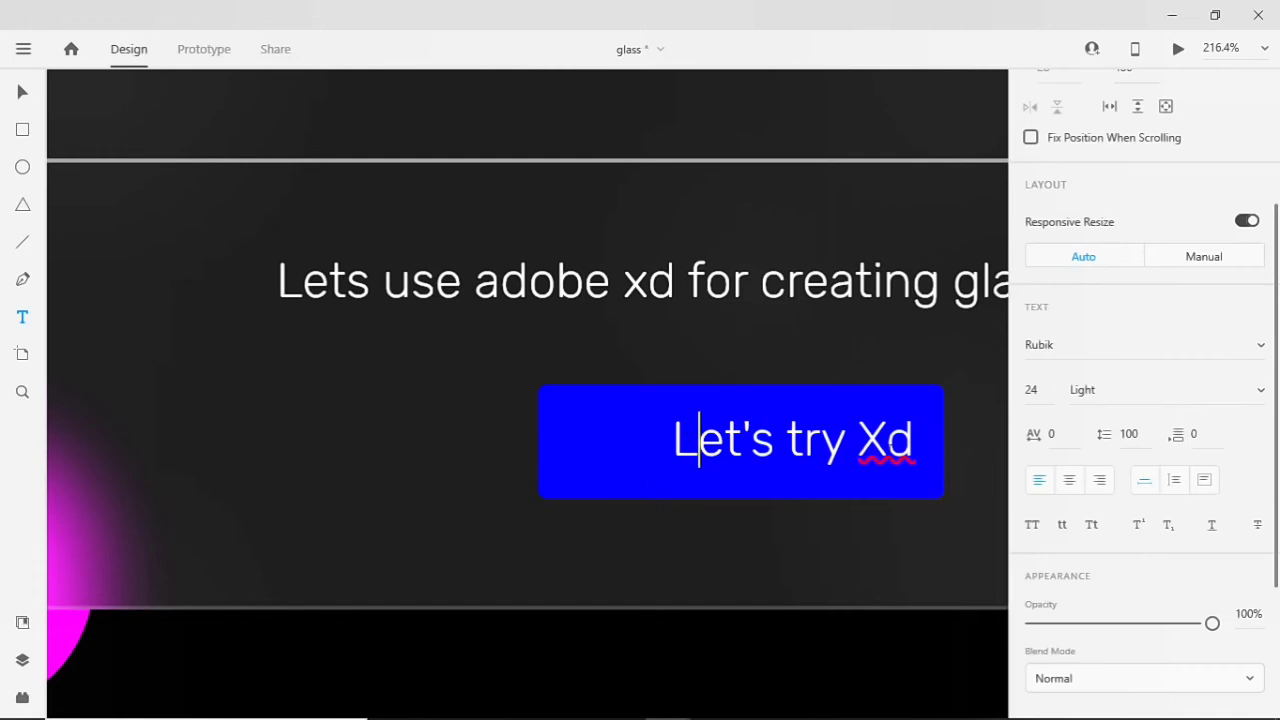
key("End")
key("Left")
key("BackSpace")
type("x")
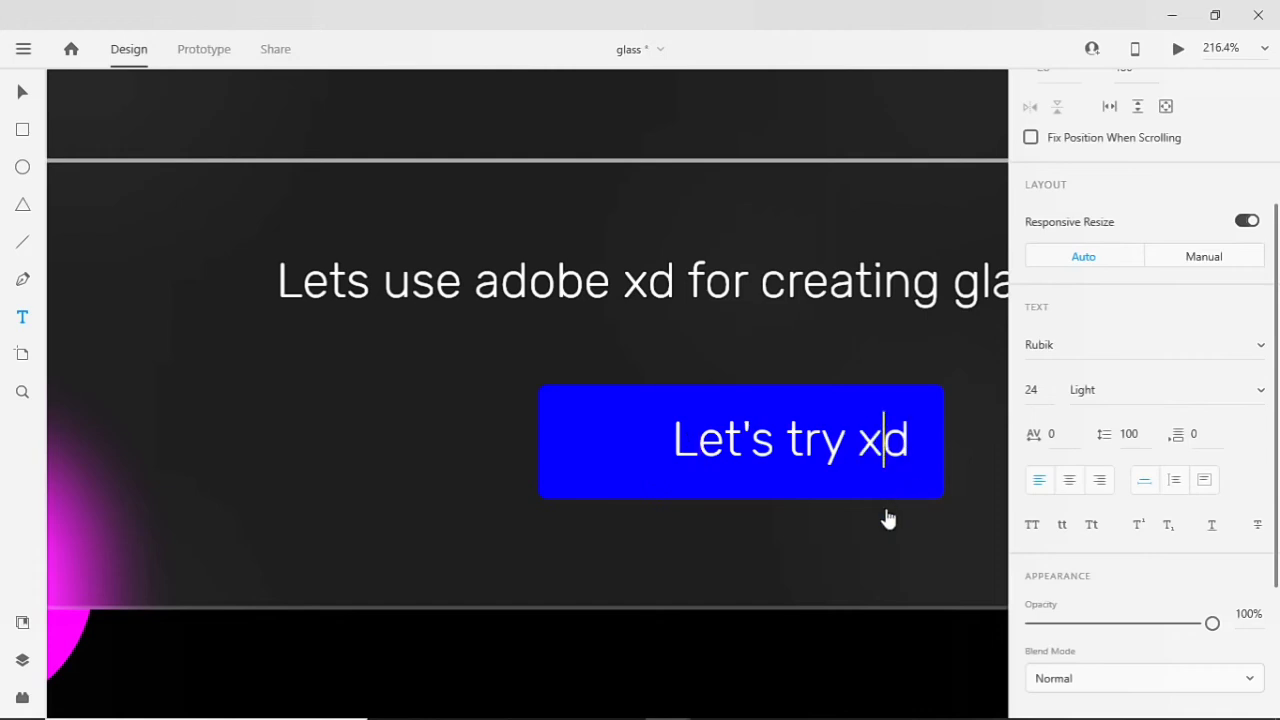
key("Escape")
Set the label to Medium weight and centre it within the button.
left_click(1126, 394)
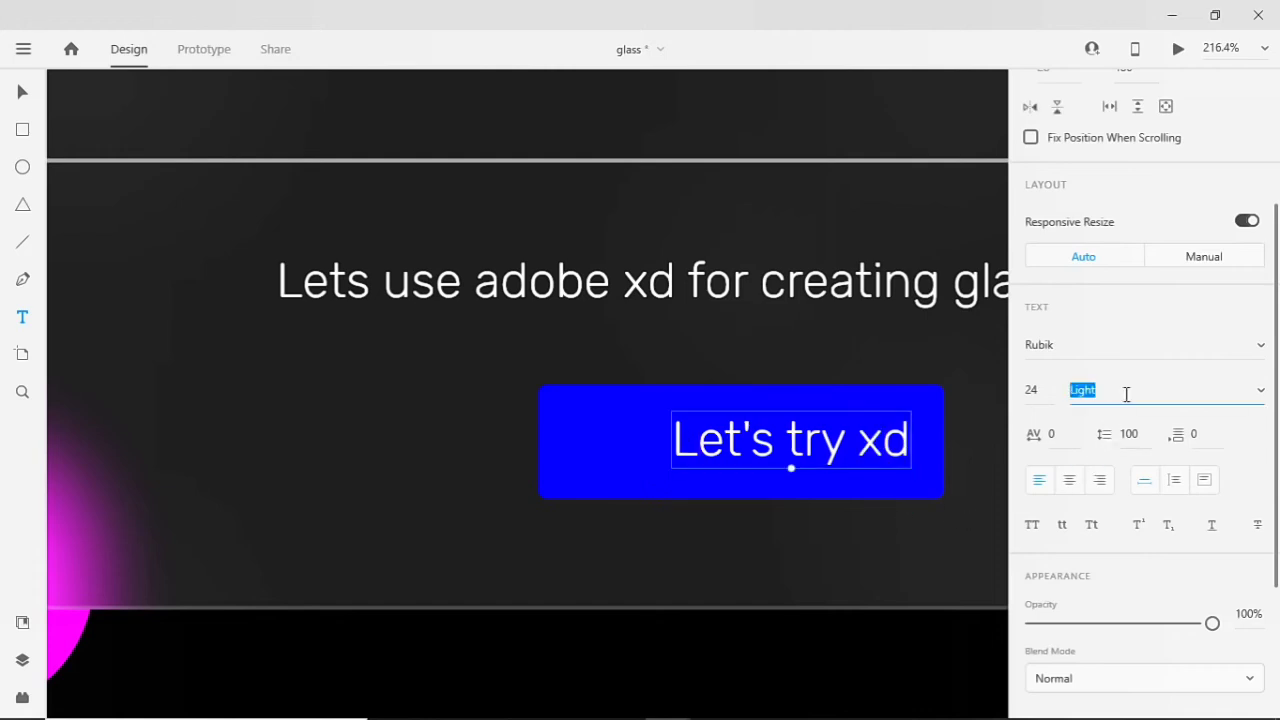
type("Medium")
key("Return")
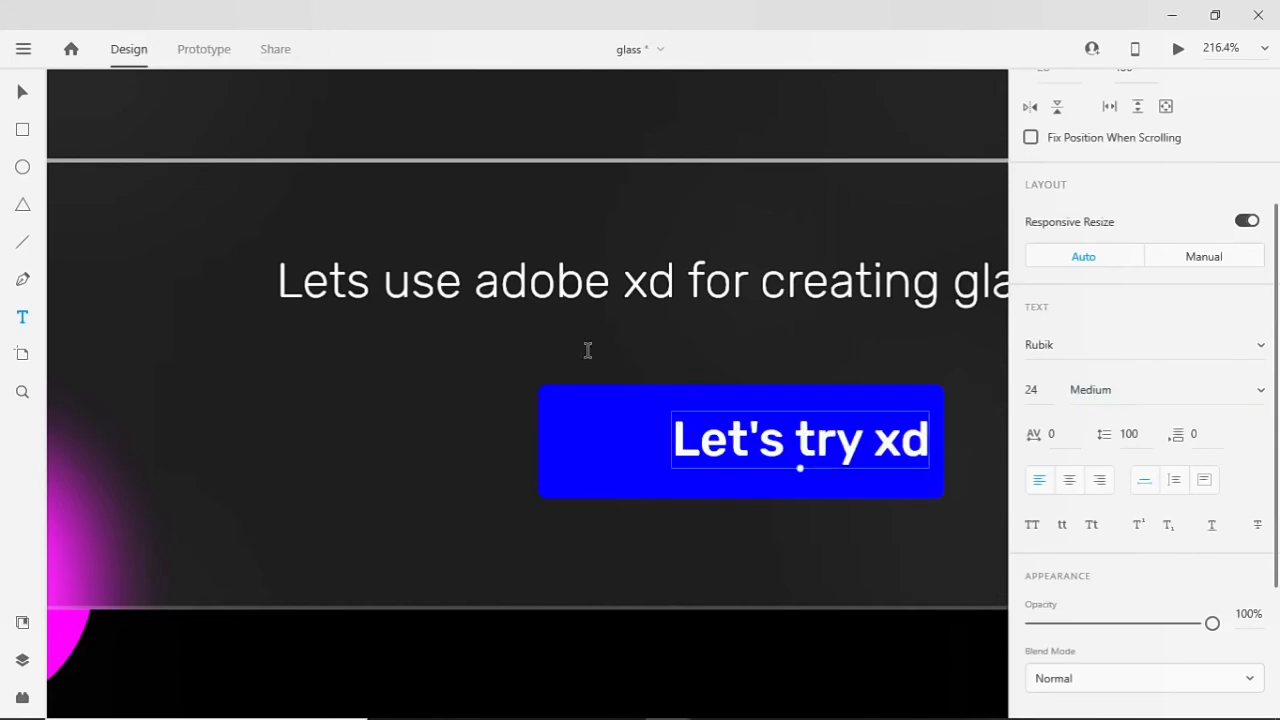
left_click(23, 93)
left_click(658, 470)
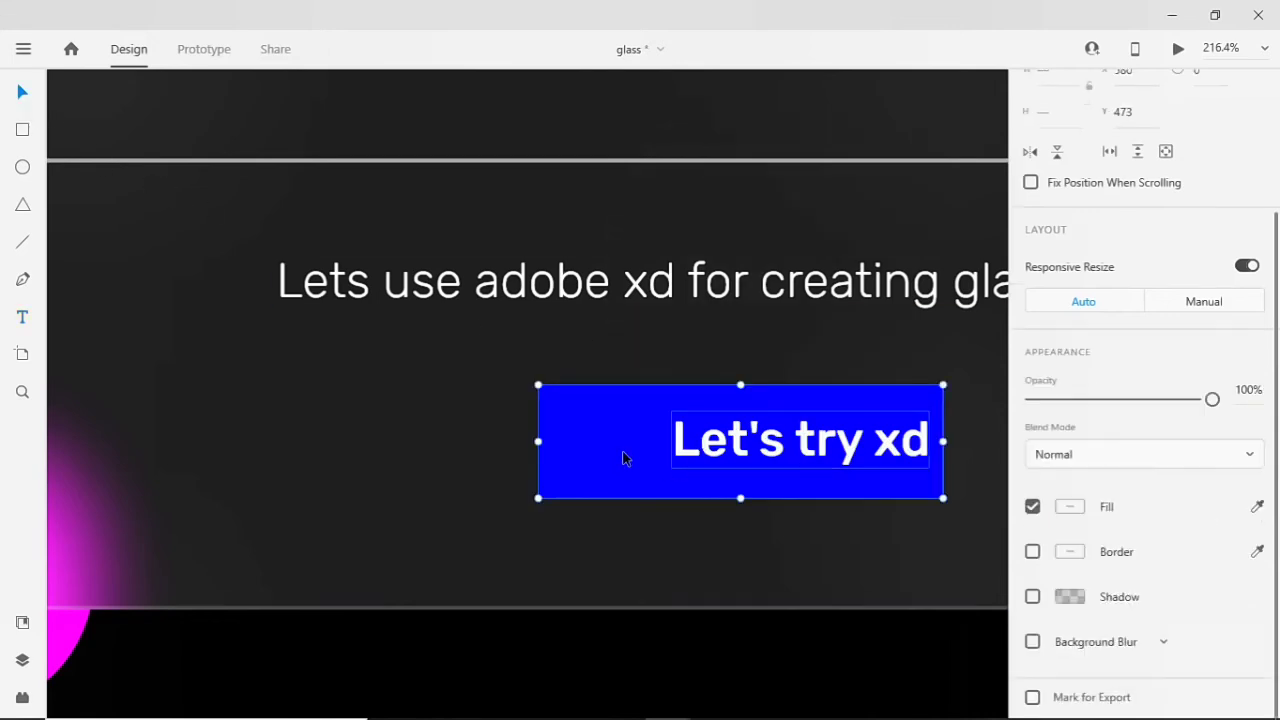
scroll(1185, 250, "up", 3)
left_click(1192, 128)
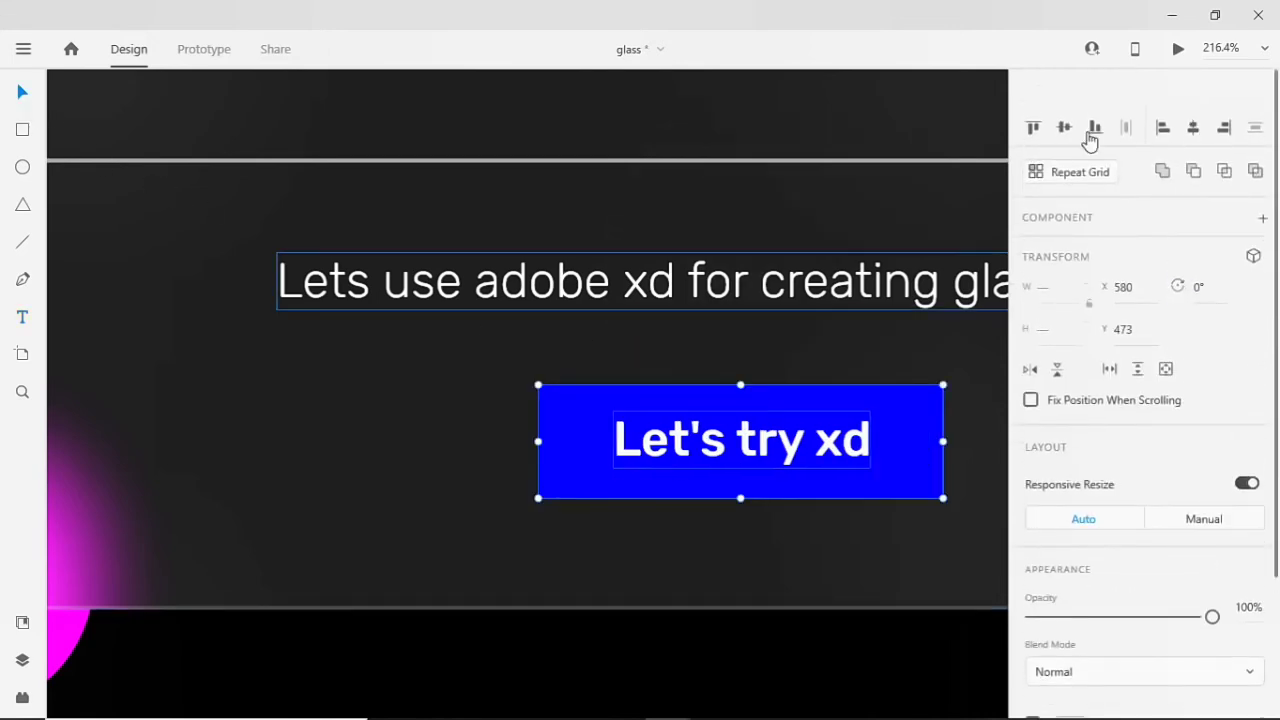
left_click(1063, 128)
scroll(846, 428, "down", 6)
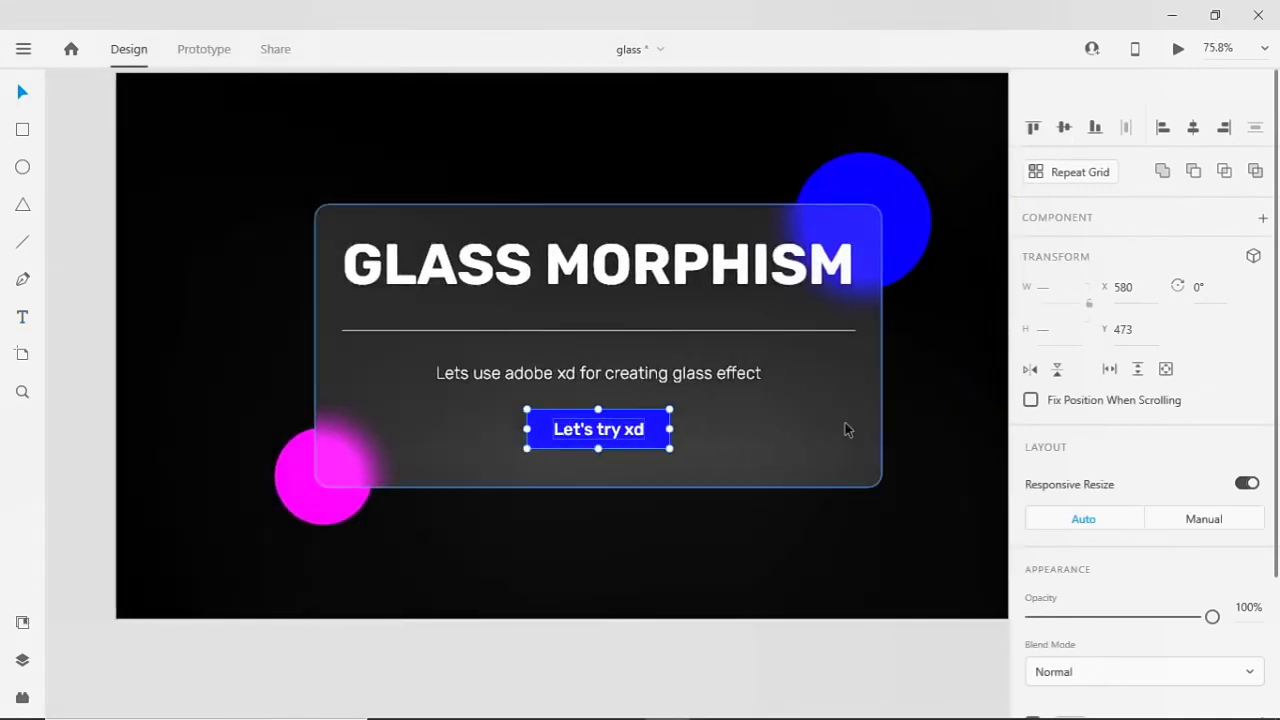
Move the label and button rectangle together slightly lower, to Y 480.
left_click(700, 551)
scroll(697, 549, "down", 2)
scroll(660, 490, "down", 1)
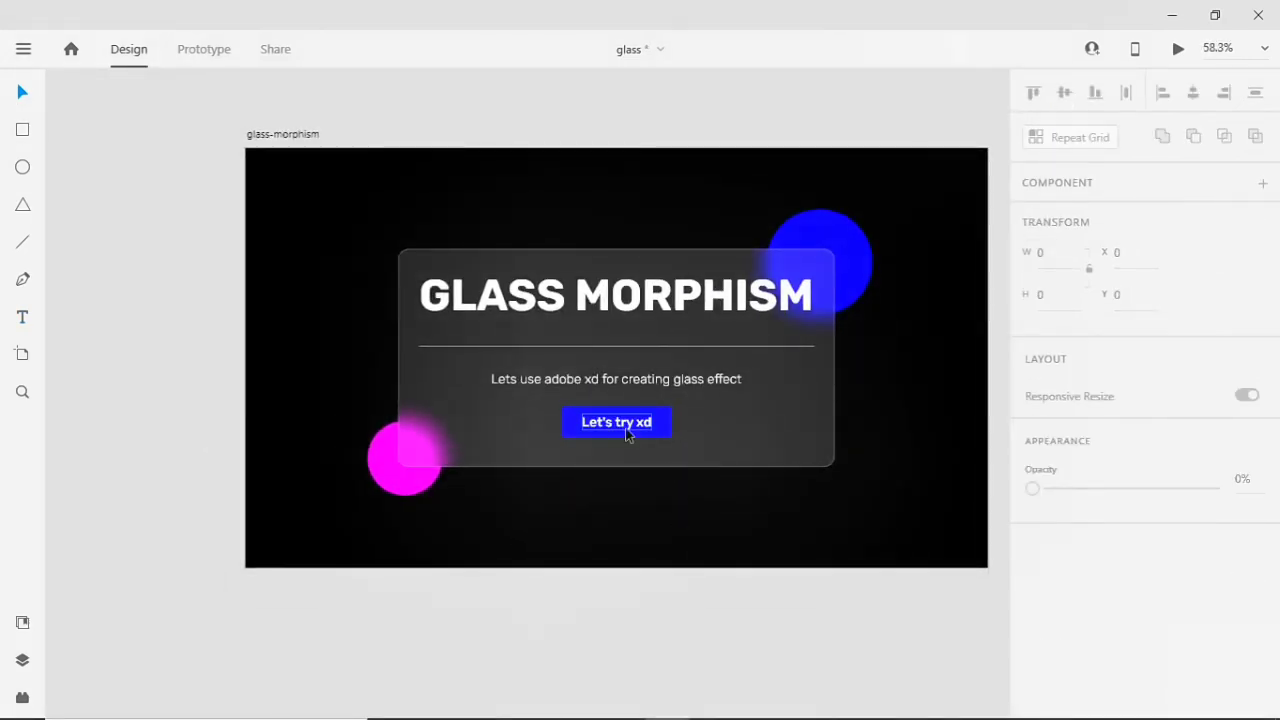
left_click(627, 432)
left_click(657, 434, "shift")
left_click_drag(657, 434, 658, 461)
scroll(646, 500, "up", 3)
scroll(646, 500, "down", 3)
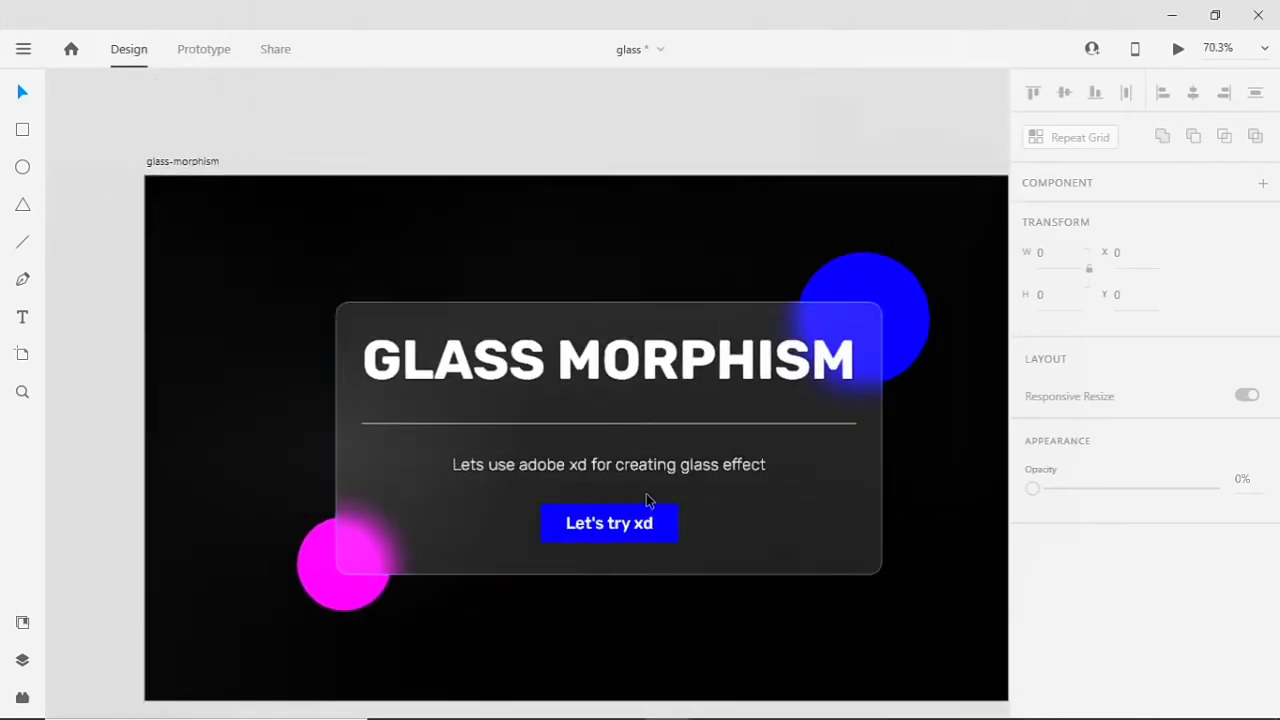
scroll(651, 603, "right", 3)
scroll(583, 603, "down", 2)
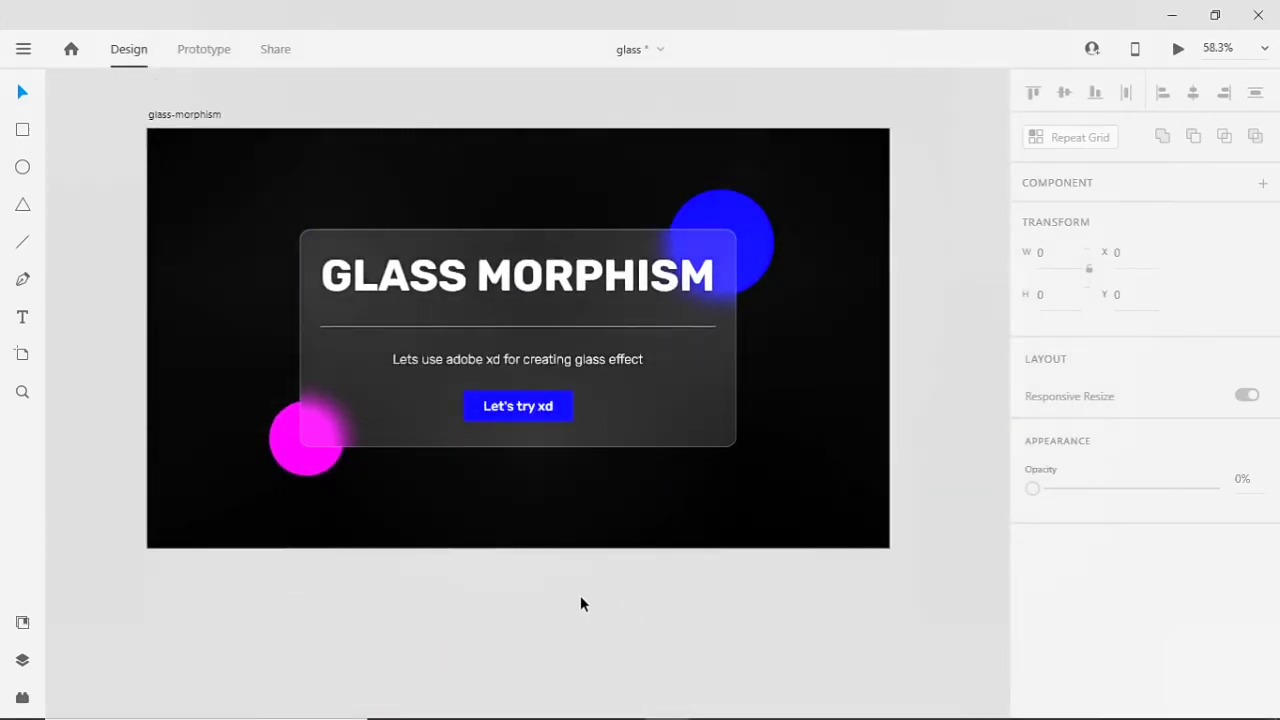
scroll(576, 601, "up", 2)
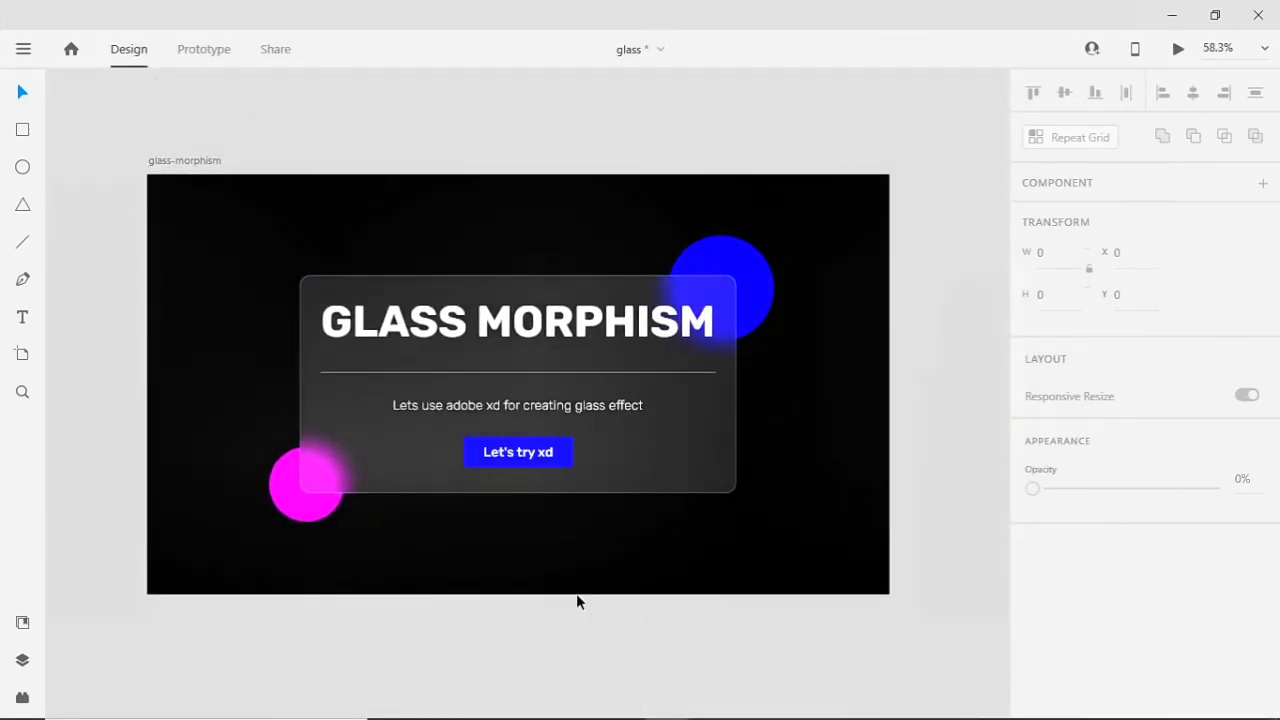
left_click(542, 410)
left_click(632, 566)
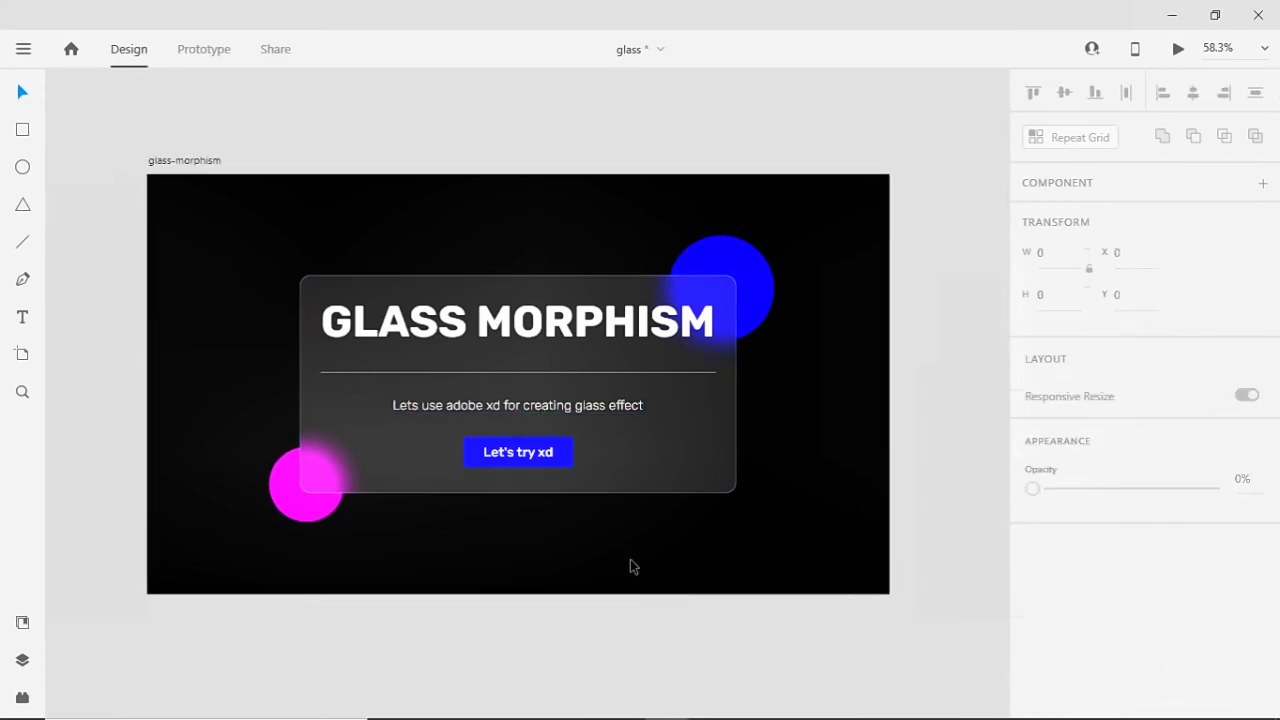
left_click(517, 322)
scroll(1103, 414, "down", 5)
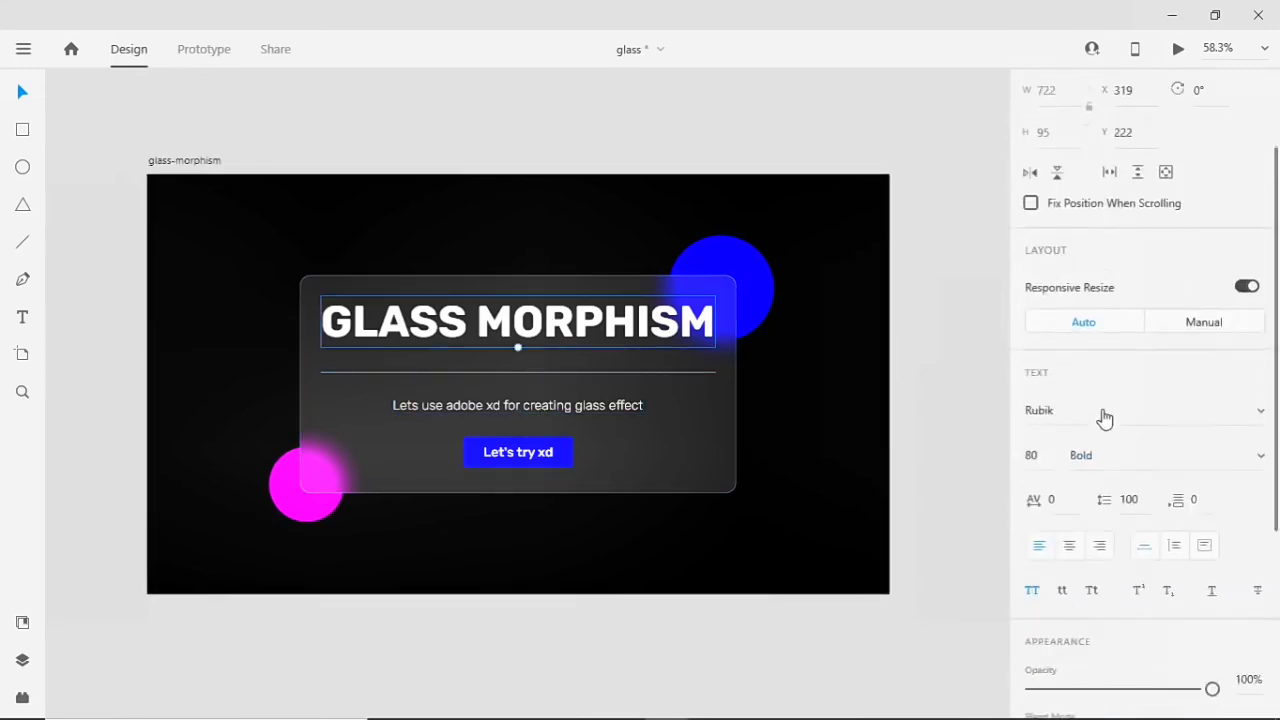
scroll(1260, 520, "down", 3)
left_click(1257, 513)
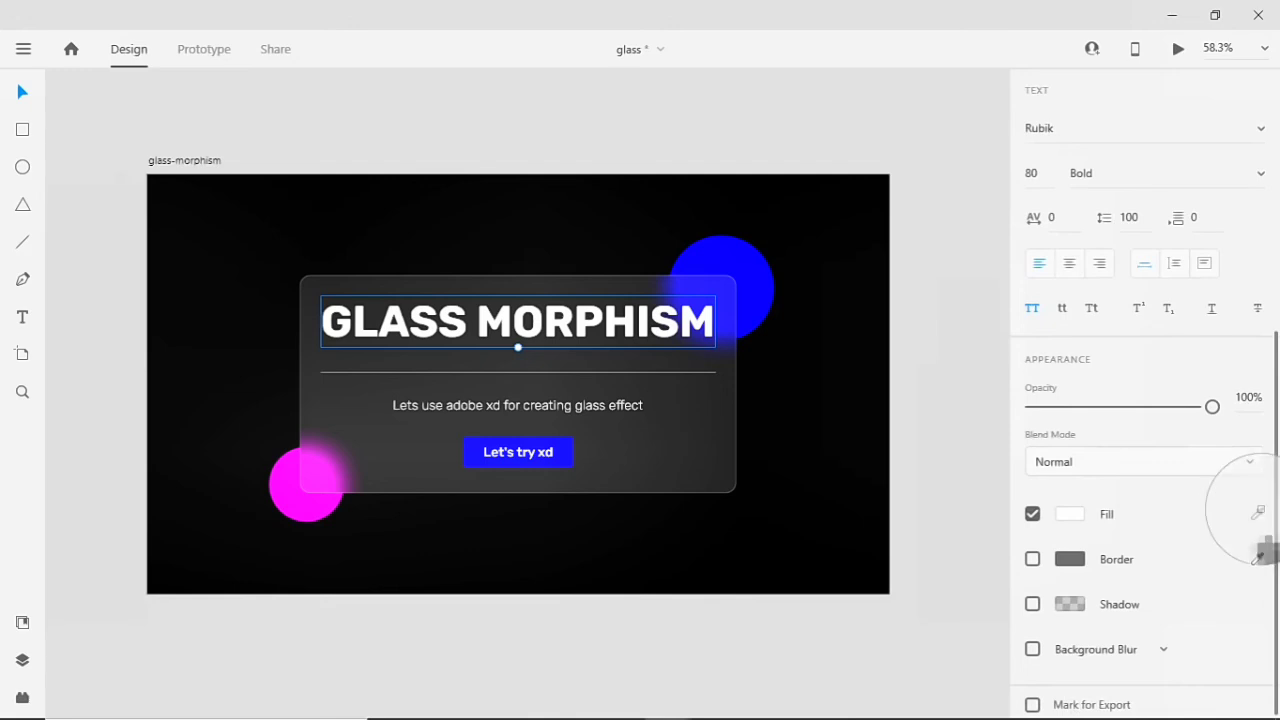
left_click(723, 263)
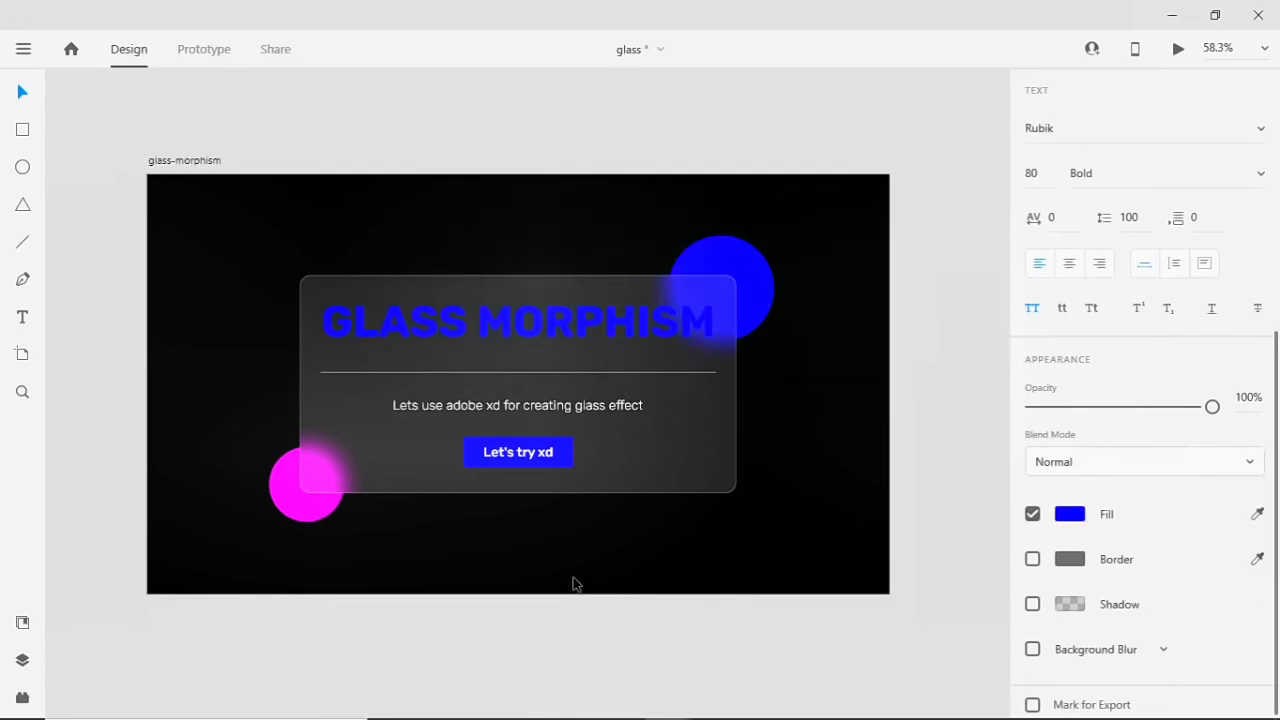
left_click(574, 609)
scroll(575, 612, "up", 3)
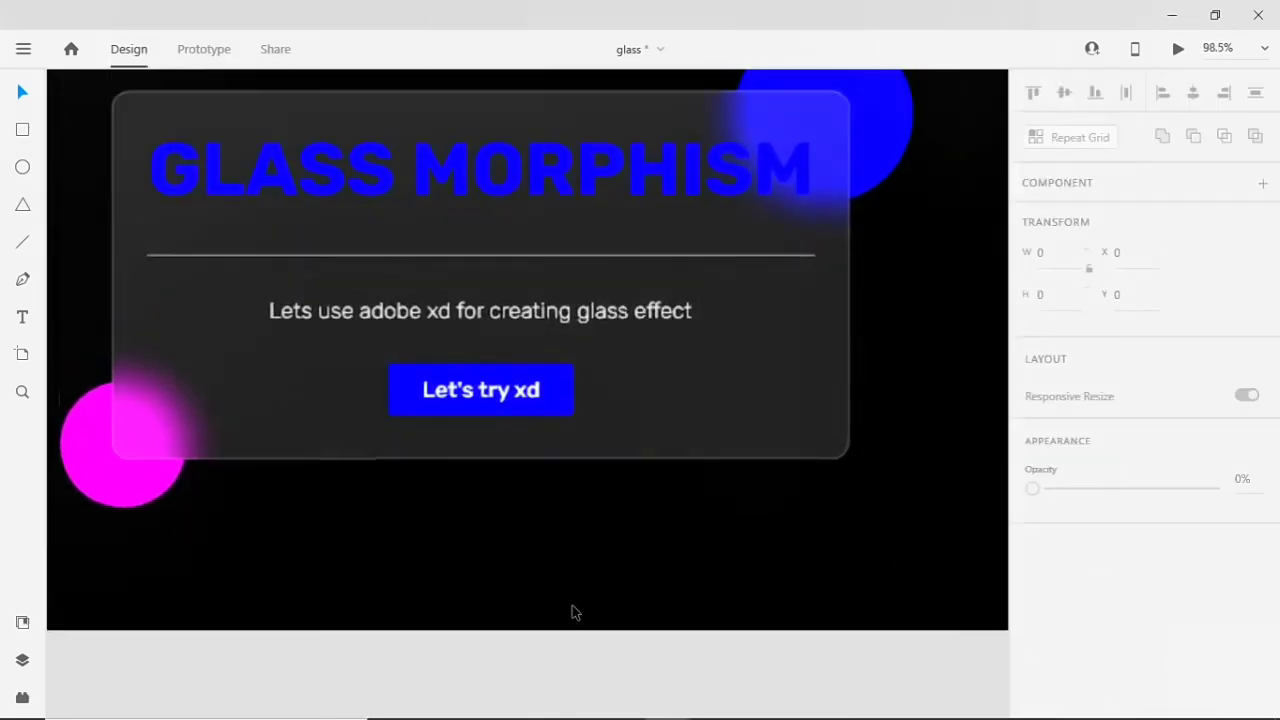
scroll(575, 612, "down", 3)
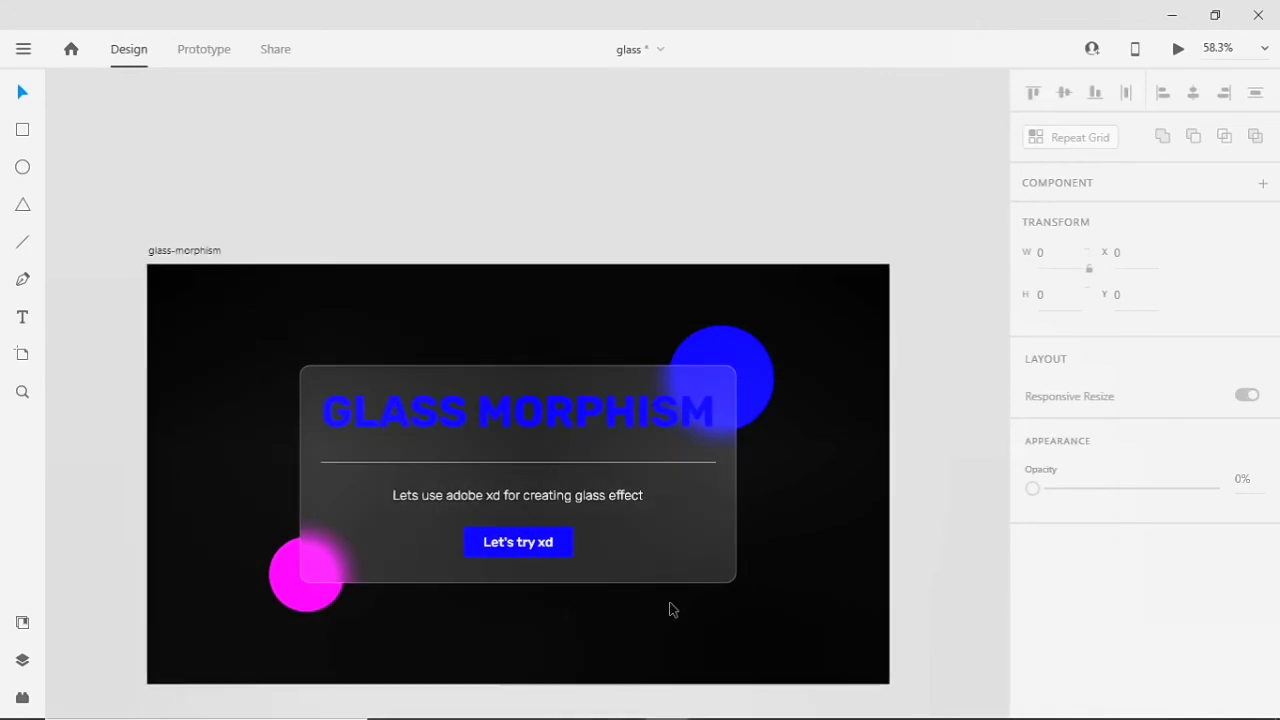
scroll(734, 540, "up", 2)
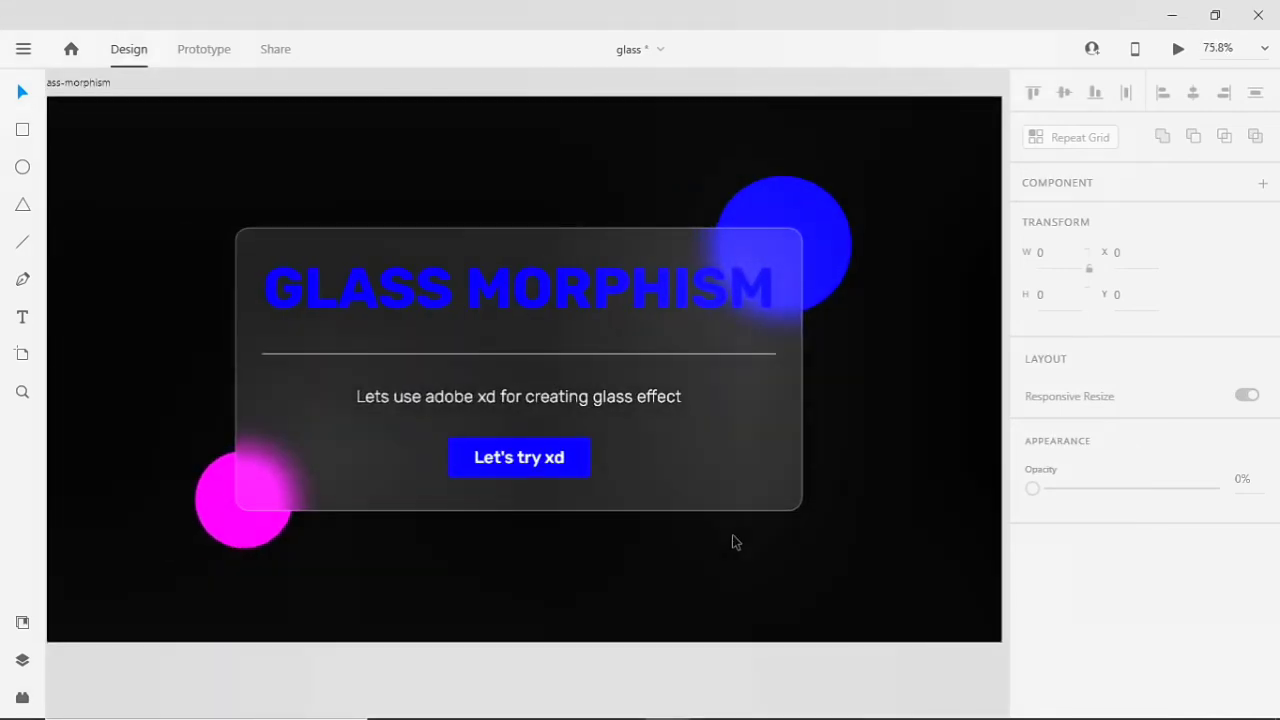
left_click(620, 285)
scroll(1180, 435, "down", 1)
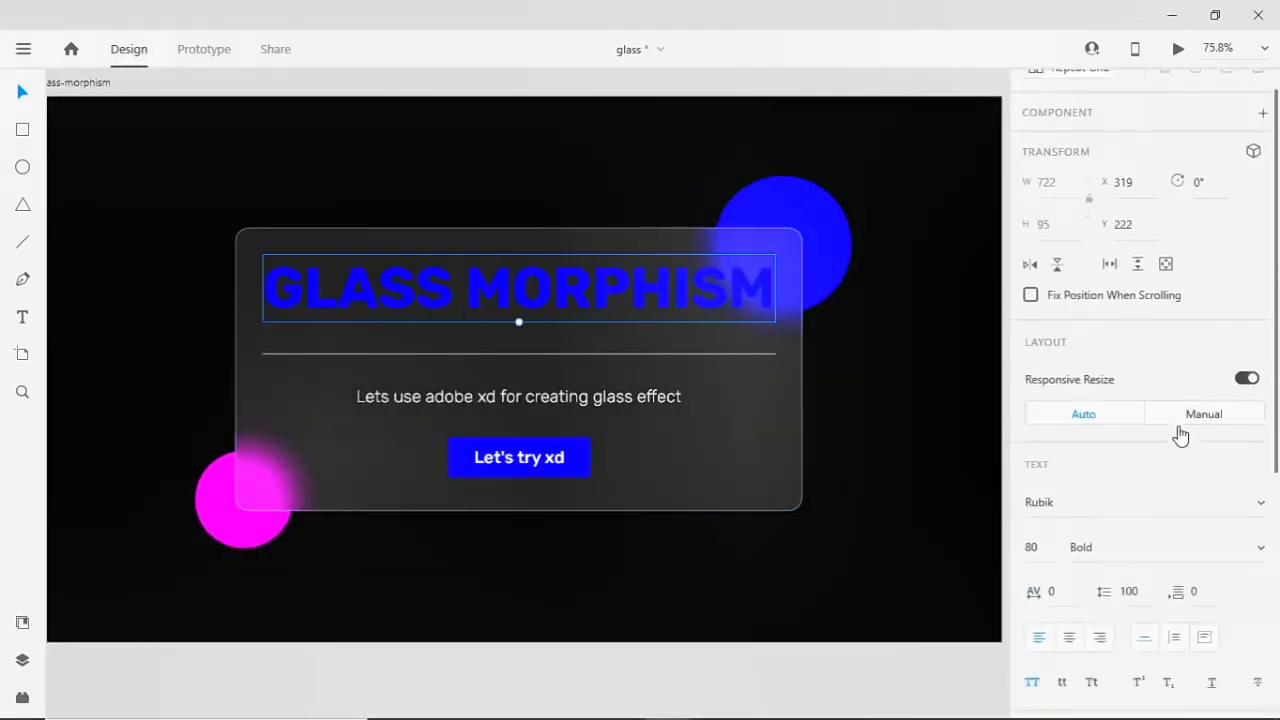
scroll(1220, 600, "down", 5)
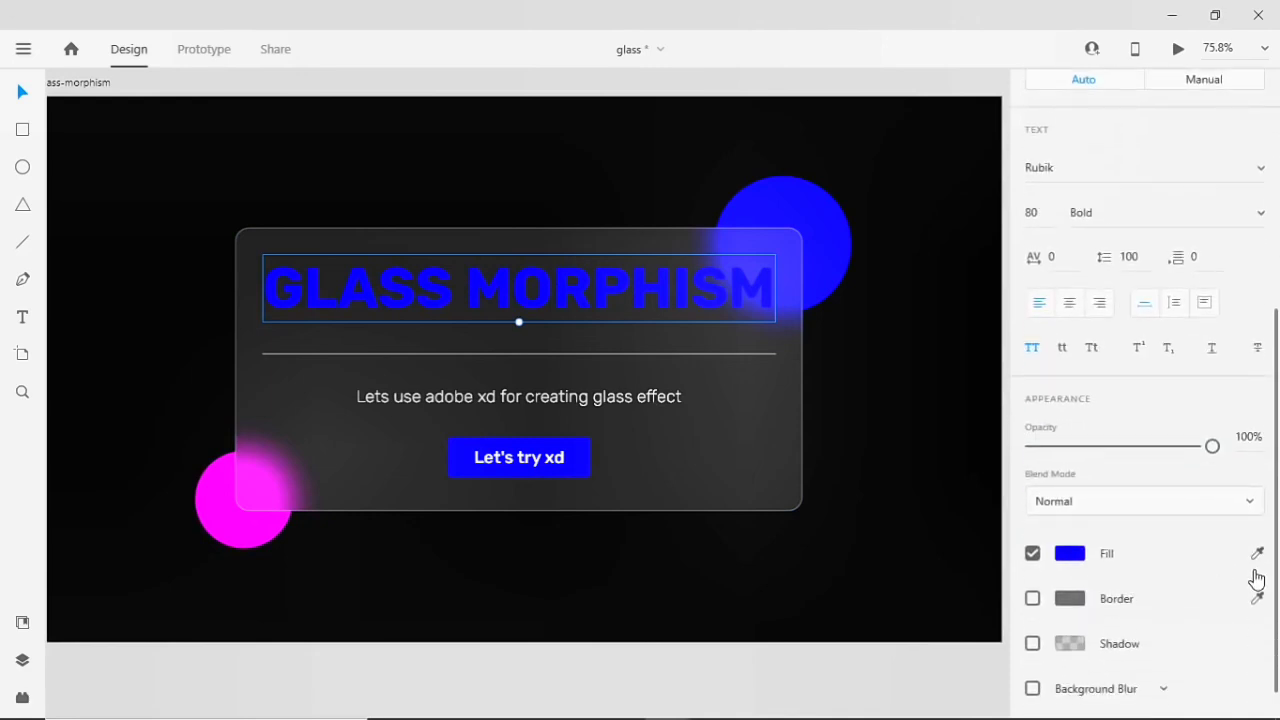
left_click(1070, 553)
left_click_drag(871, 503, 683, 370)
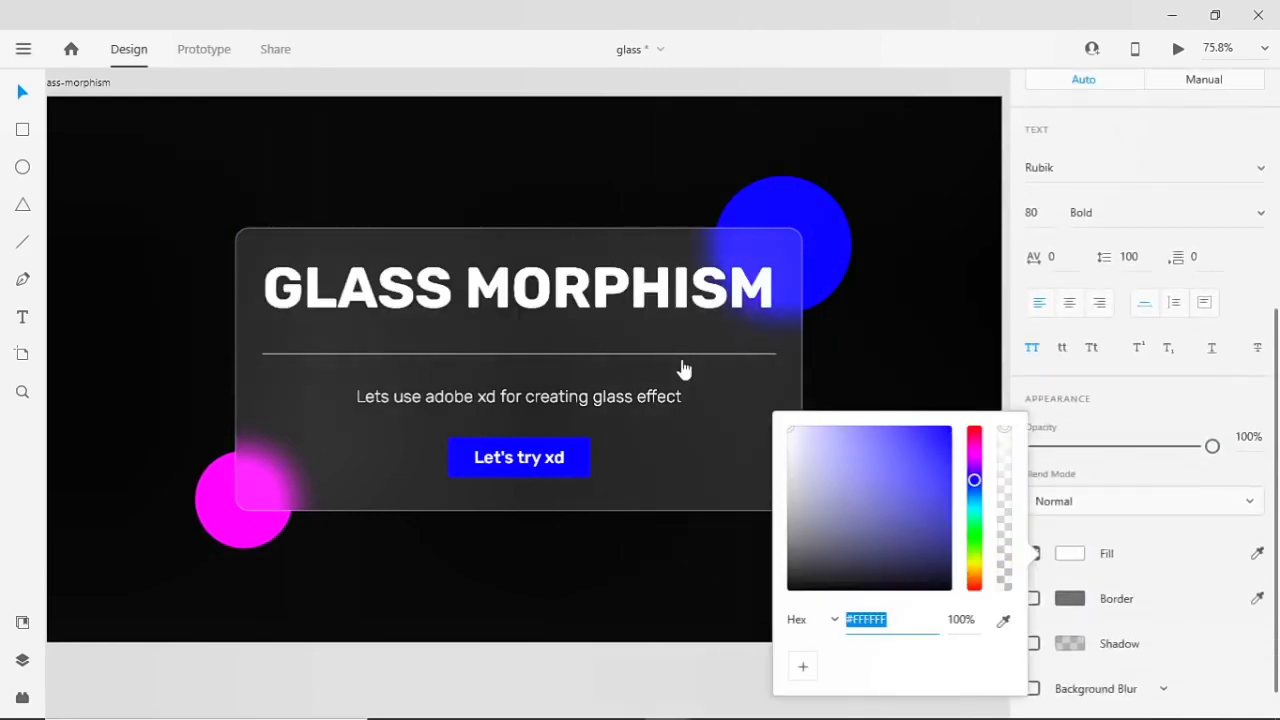
left_click(500, 569)
scroll(500, 569, "down", 2)
scroll(380, 370, "left", 3)
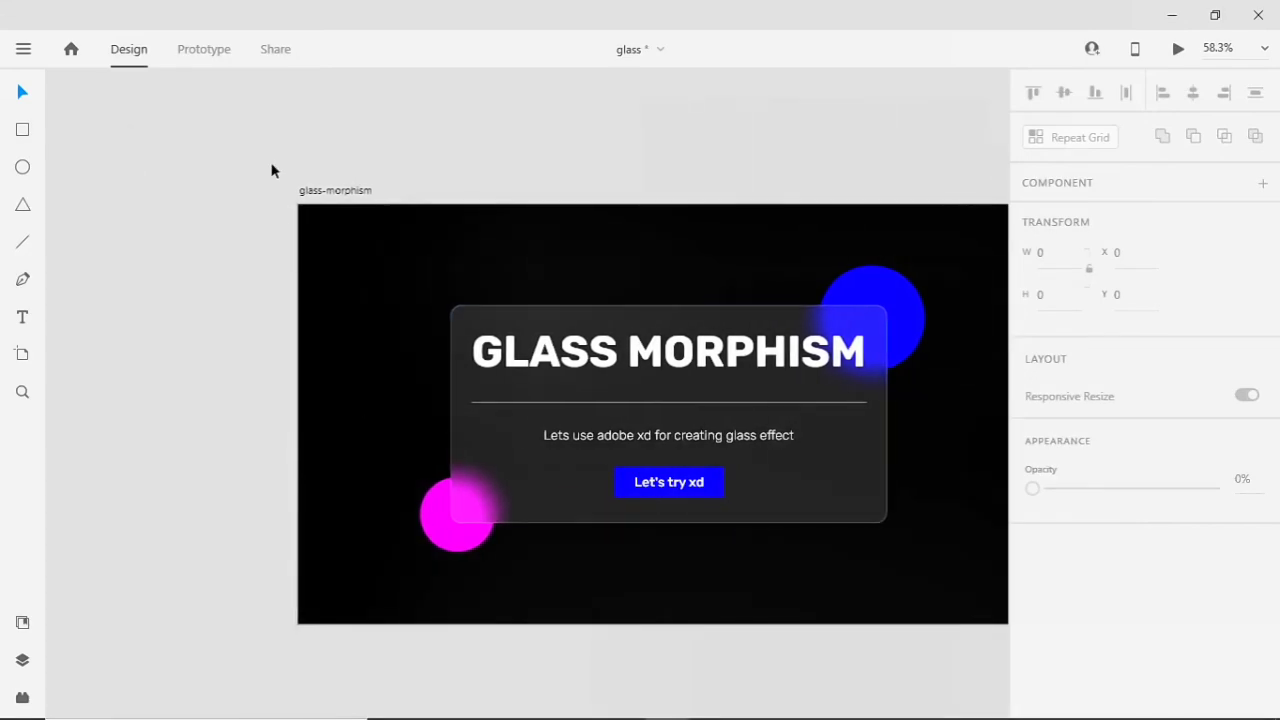
Select the glass-morphism artboard and show it in a maximized desktop preview.
left_click(323, 193)
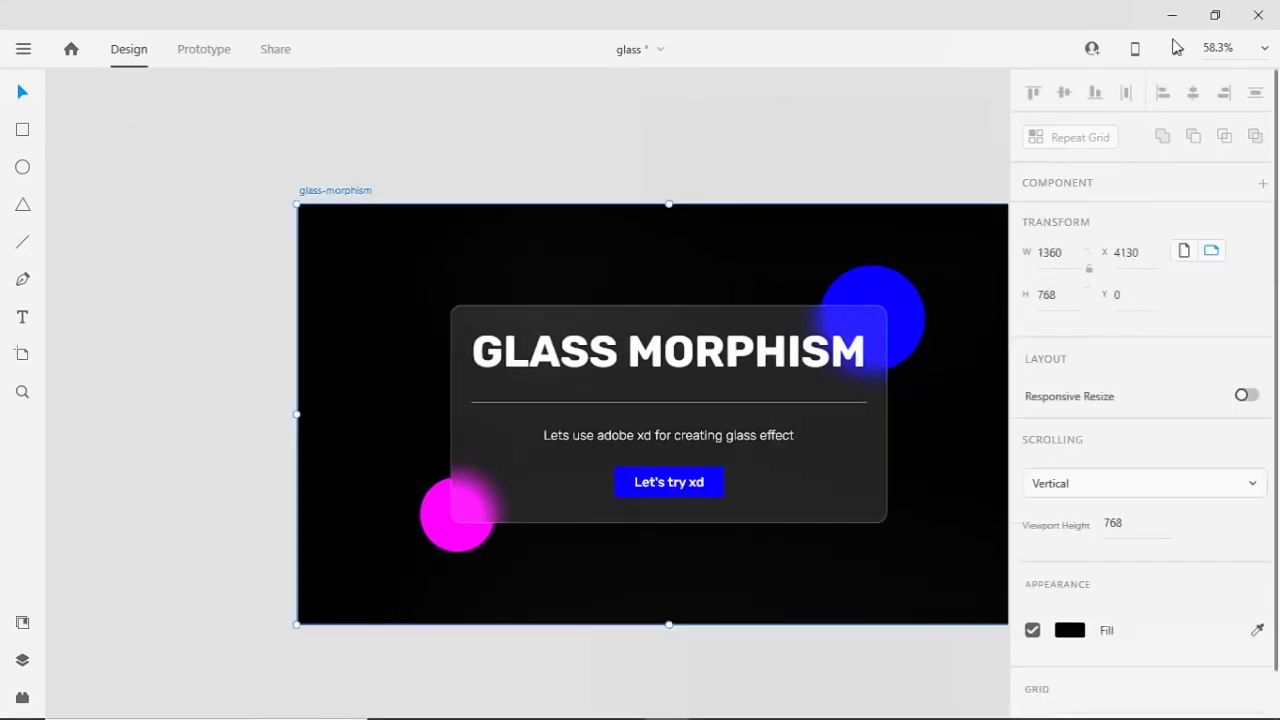
left_click(1178, 48)
left_click(1206, 47)
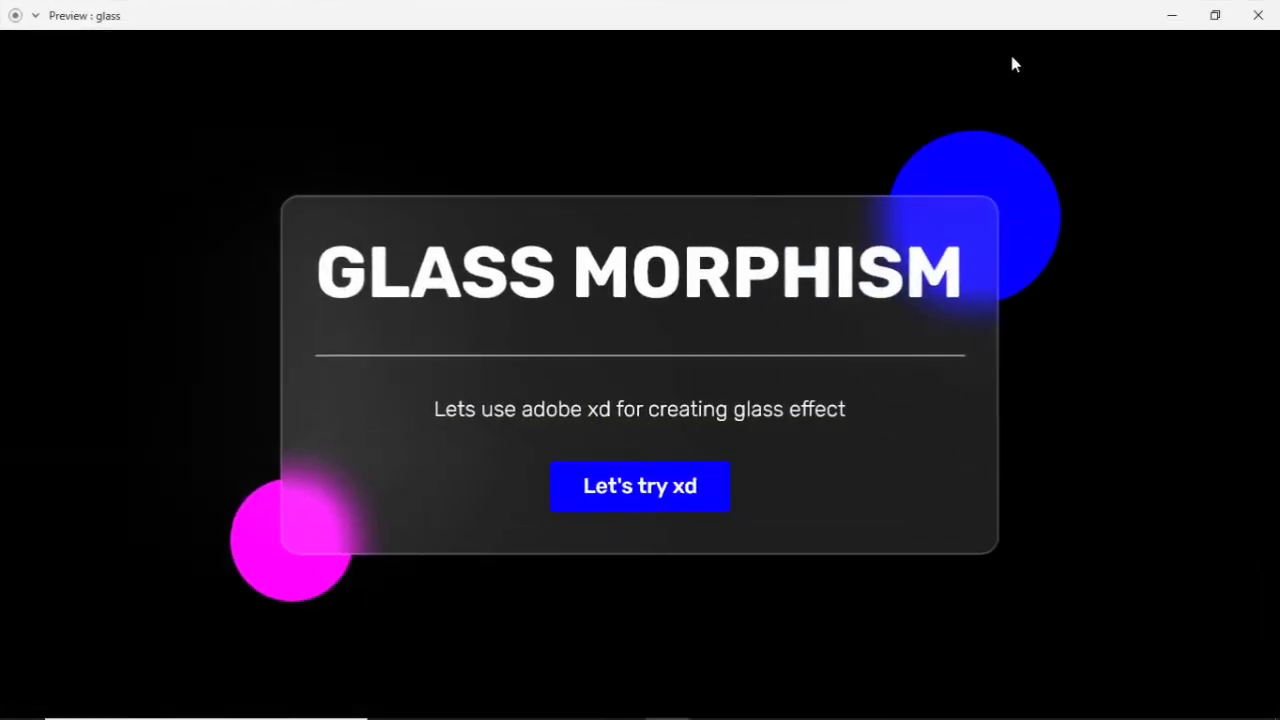